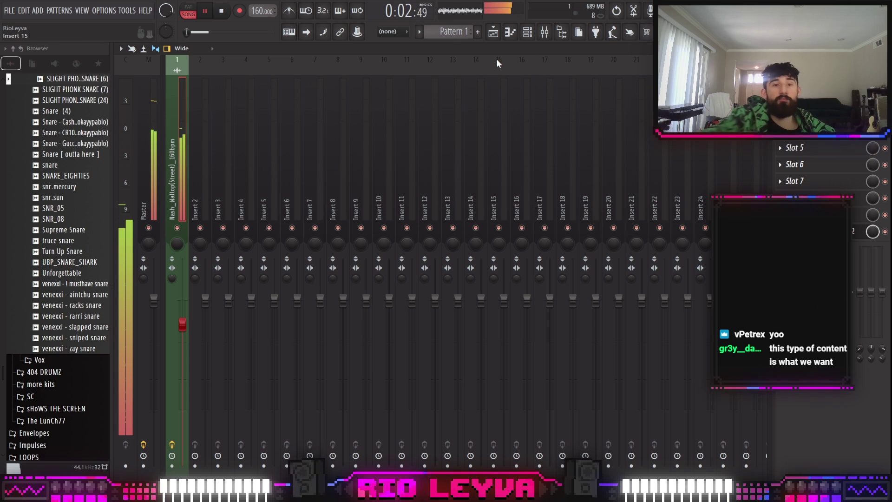
# Add the !spinz 808 sample as a new channel in the channel rack and open its miscellaneous settings.
pyautogui.click(528, 32)
pyautogui.click(528, 33)
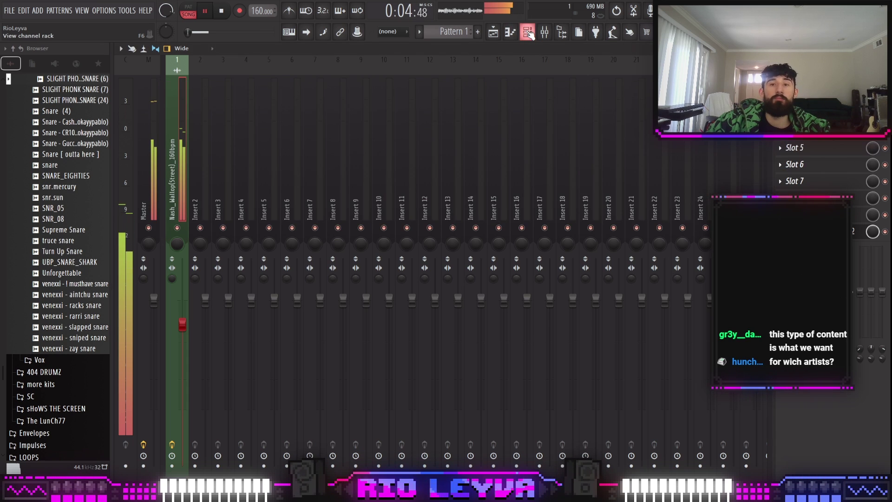
pyautogui.click(527, 35)
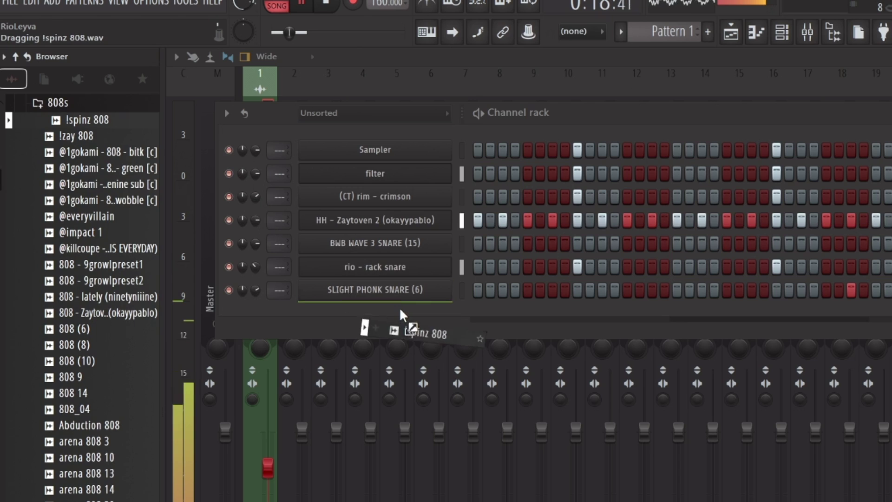
pyautogui.moveTo(400, 308); pyautogui.dragTo(326, 220)
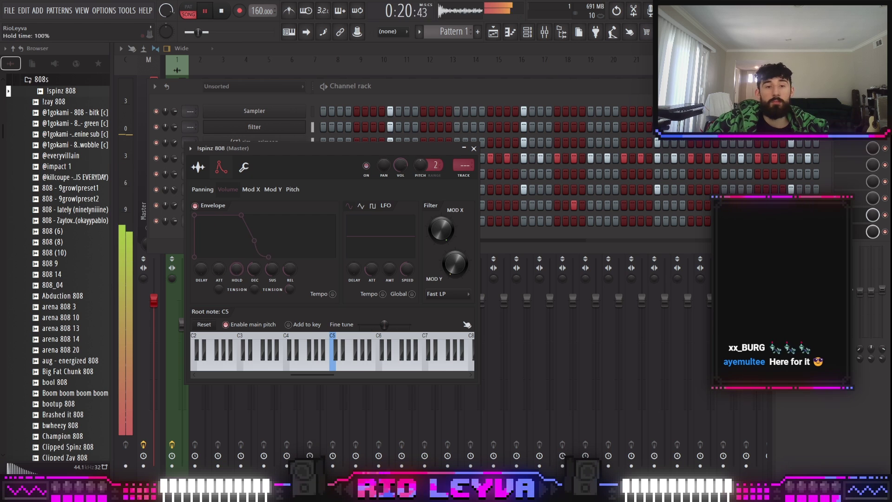
pyautogui.click(245, 168)
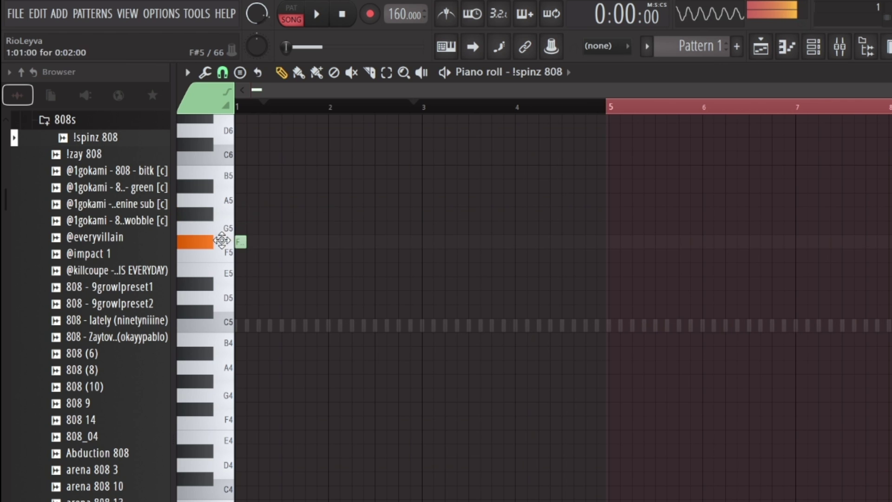
# Write an 808 line in the piano roll with F#5 notes followed by spaced G5 notes across the first four bars.
pyautogui.press('space')
pyautogui.moveTo(294, 242); pyautogui.dragTo(351, 241)
pyautogui.click(348, 227)
pyautogui.click(423, 228)
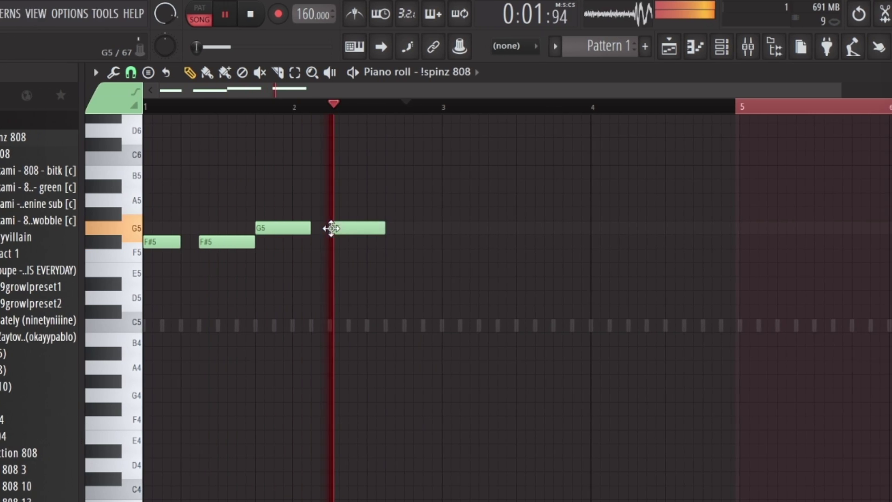
pyautogui.click(444, 228)
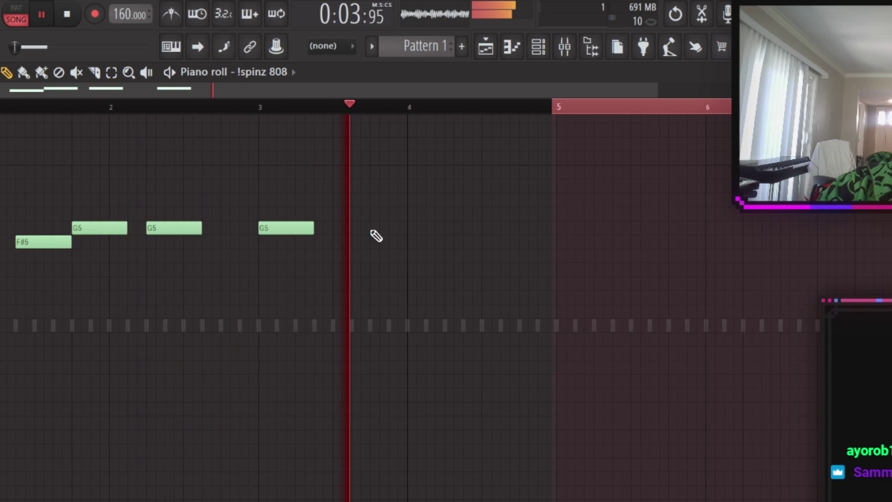
pyautogui.click(376, 228)
pyautogui.click(451, 228)
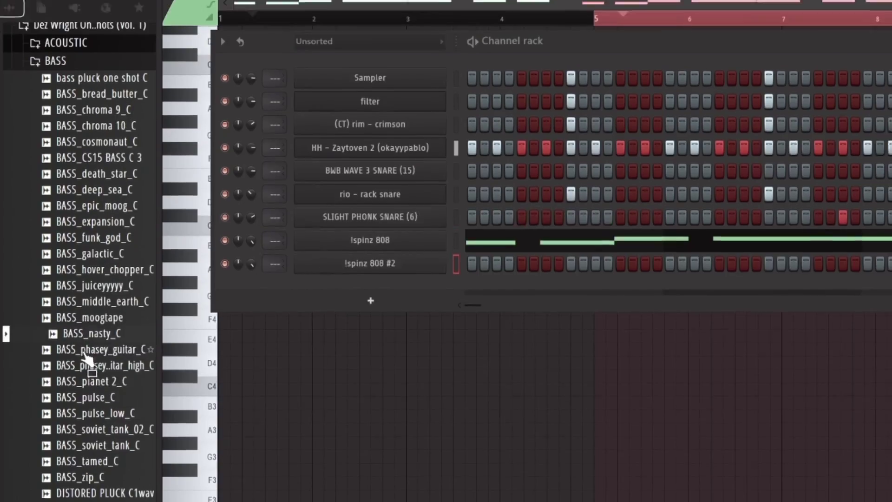
# Replace the second !spinz 808 channel's sample with BASS_soviet_tank_02_C and open that channel's piano roll.
pyautogui.click(92, 429)
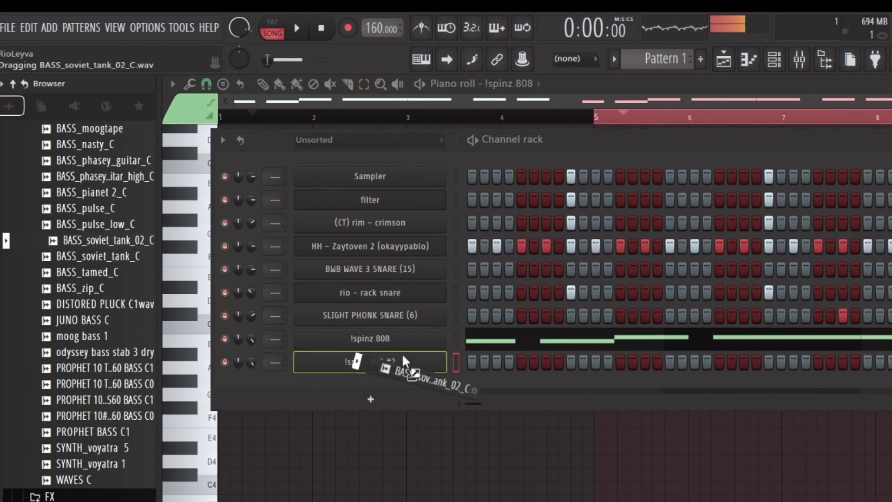
pyautogui.moveTo(403, 353); pyautogui.dragTo(403, 353)
pyautogui.rightClick(458, 355)
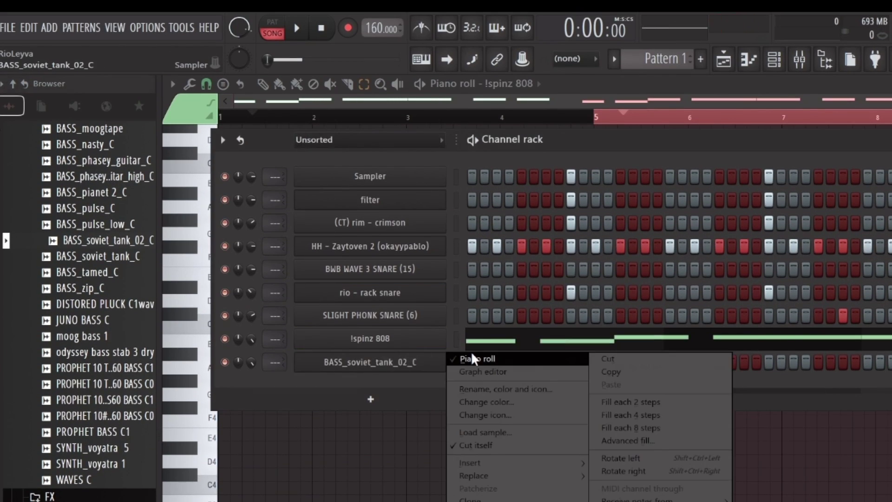
pyautogui.click(479, 361)
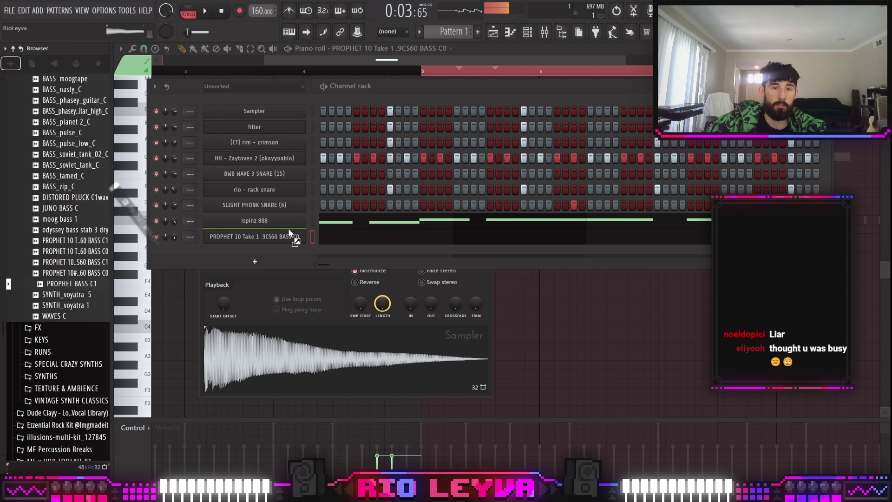
# Try PROPHET BASS C1 as the bass channel's sample and audition it with the beat.
pyautogui.moveTo(288, 231); pyautogui.dragTo(288, 233)
pyautogui.press('space')
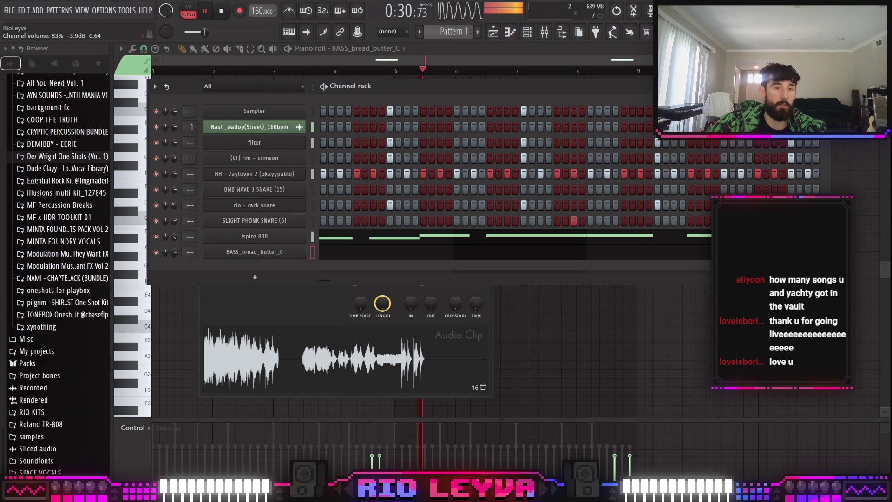
# Expand the RIO 2023 STASH #1 drum folder in the sample browser and browse its subfolders.
pyautogui.scroll(8, 78, 300)
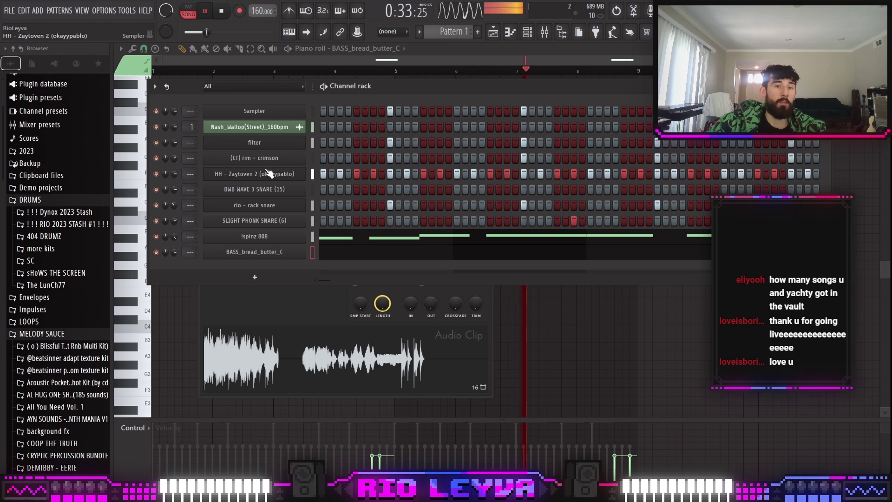
pyautogui.click(85, 223)
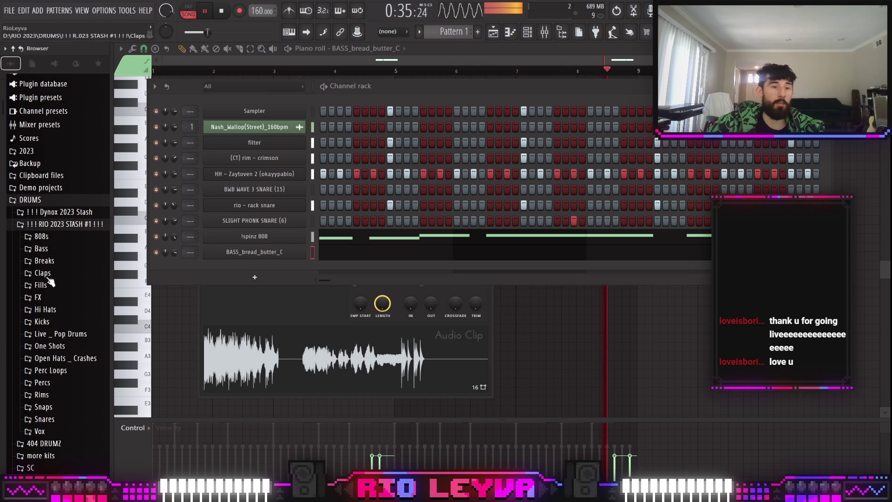
pyautogui.scroll(-4, 70, 232)
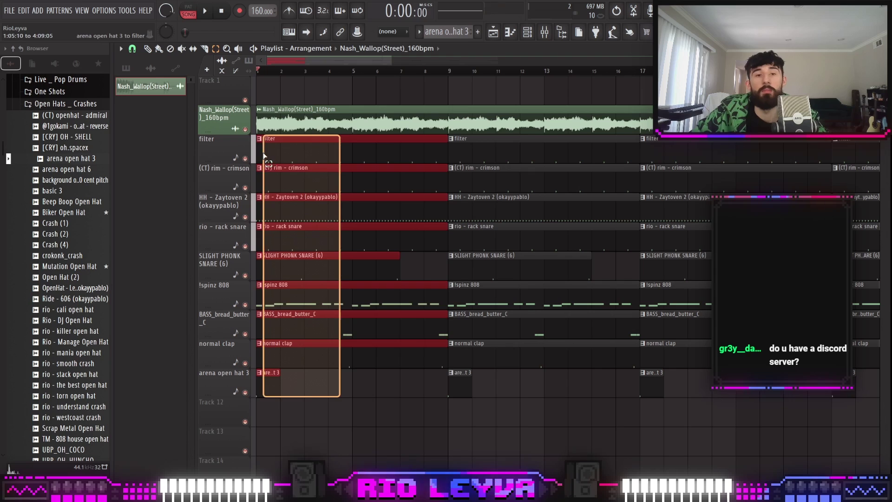
# Delete the drum, 808 and bass clips from the first eight bars, keeping only the melody loop there.
pyautogui.moveTo(339, 398); pyautogui.dragTo(385, 240)
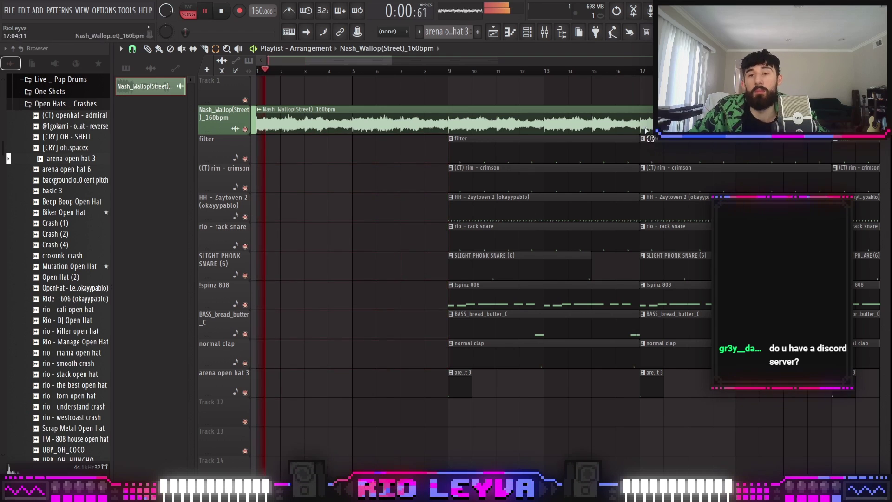
pyautogui.click(553, 31)
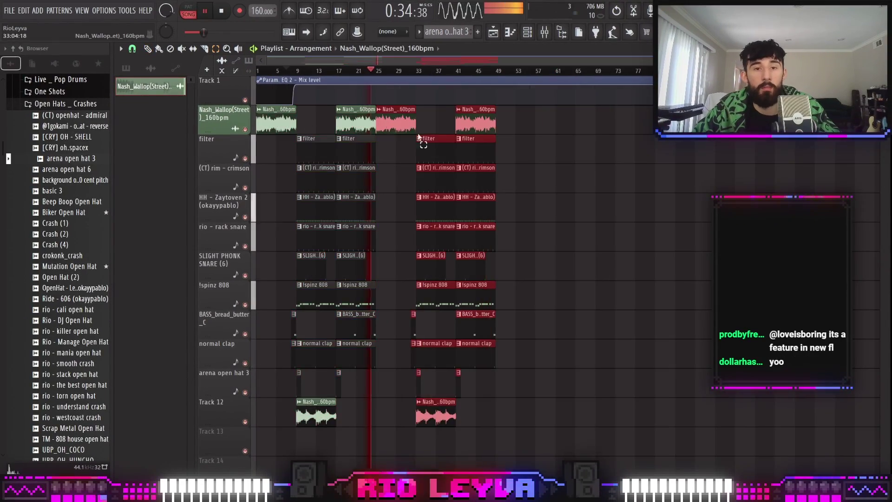
# Duplicate the full 40-bar arrangement, including the Param. EQ 2 mix level automation, after itself in the playlist.
pyautogui.scroll(5, 432, 125)
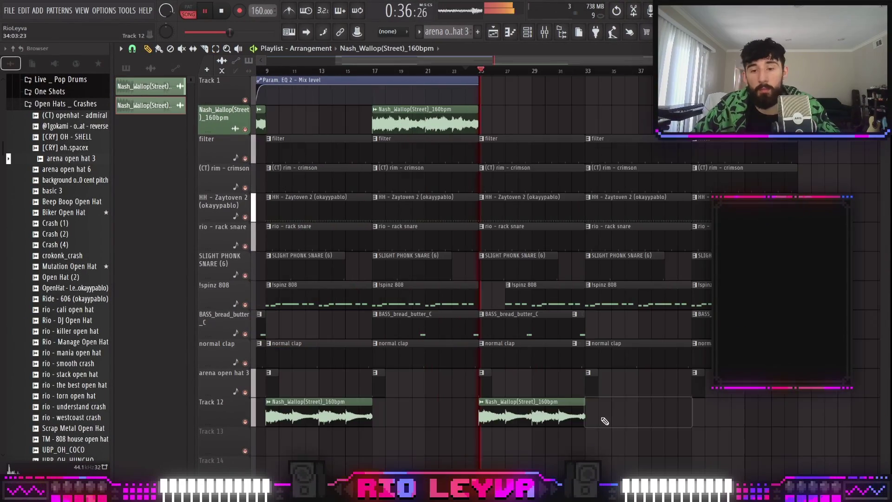
pyautogui.scroll(4, 512, 251)
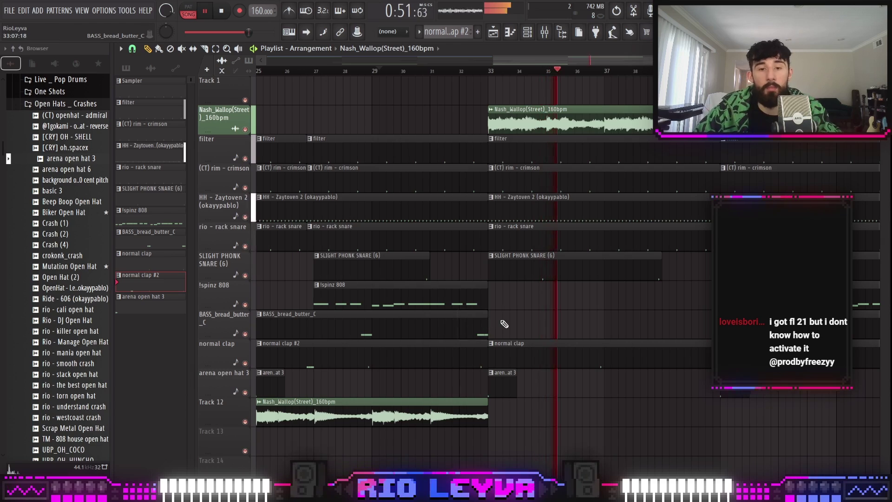
pyautogui.scroll(4, 504, 324)
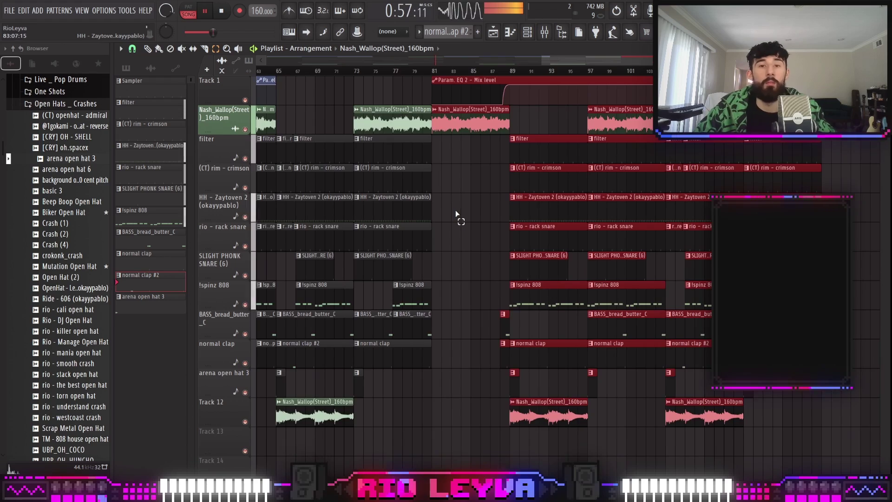
pyautogui.scroll(3, 458, 211)
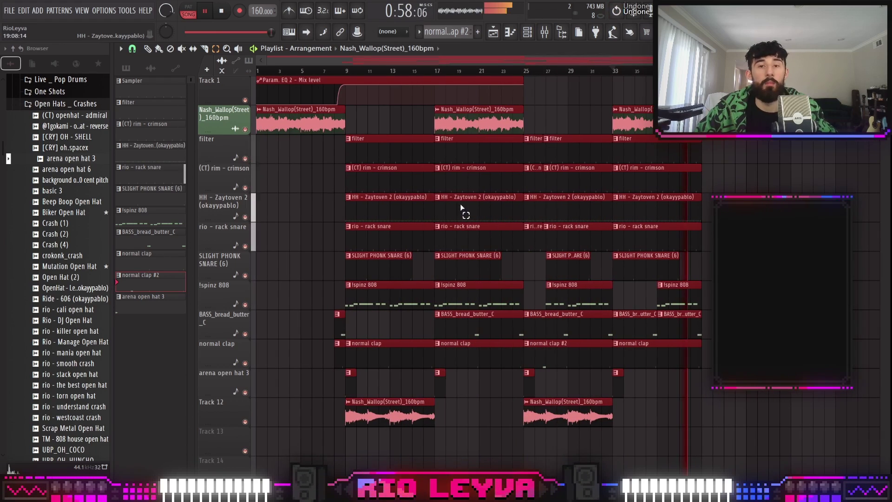
pyautogui.hotkey('ctrl', 'b')
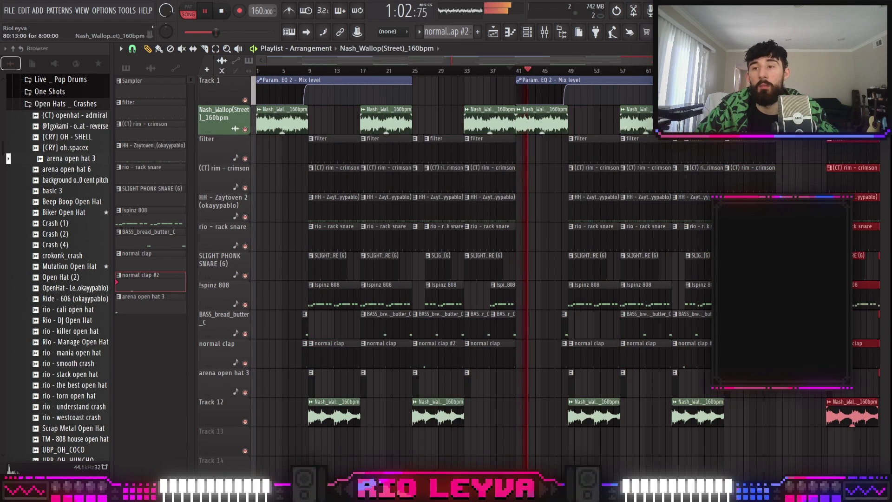
pyautogui.scroll(5, 771, 279)
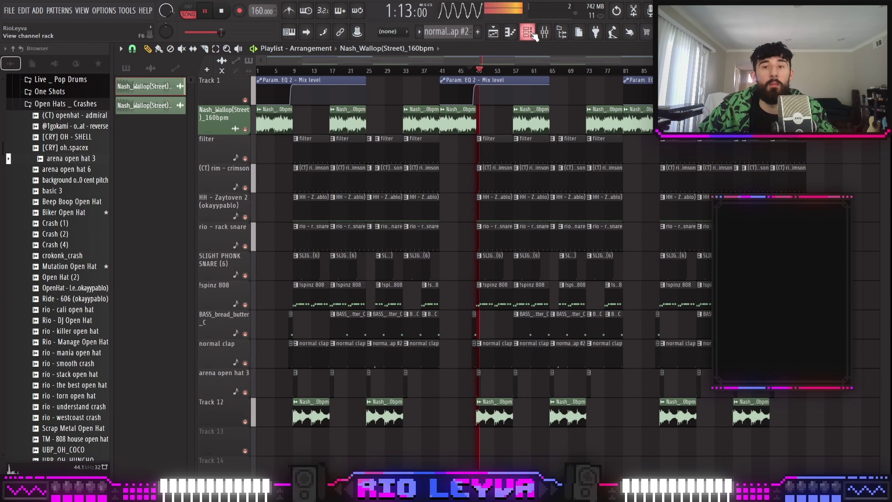
# Route the drum and bass channels to their own mixer tracks and show the mixer.
pyautogui.click(530, 33)
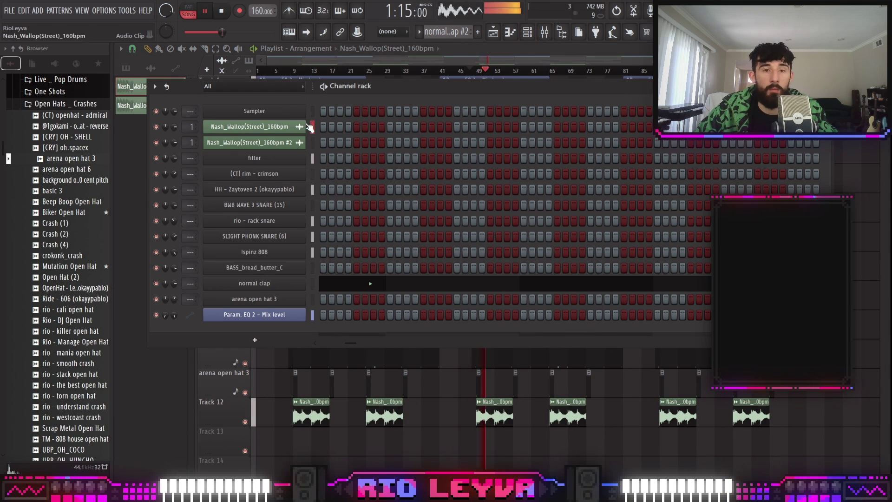
pyautogui.click(544, 31)
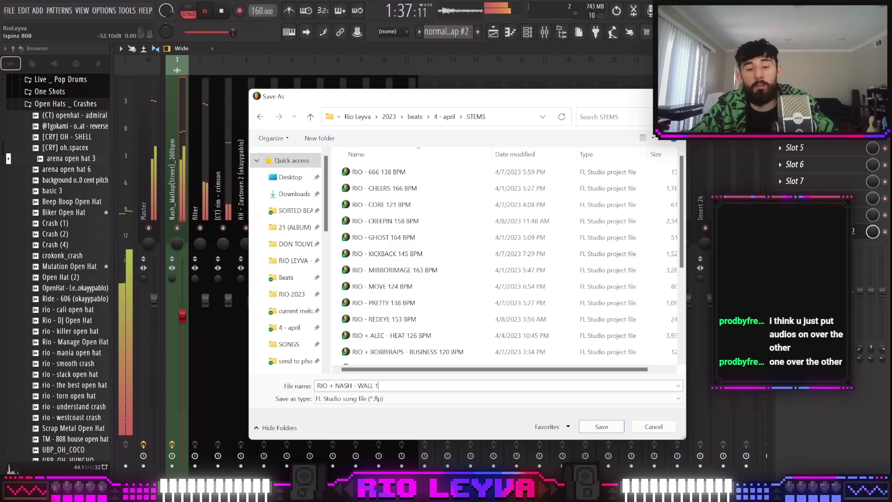
# Save the project as RIO + NASH - WALL 160 BPM and export the beat as an MP3 with the same name.
pyautogui.write('BPM')
pyautogui.press('Return')
pyautogui.hotkey('ctrl', 'shift', 'r')
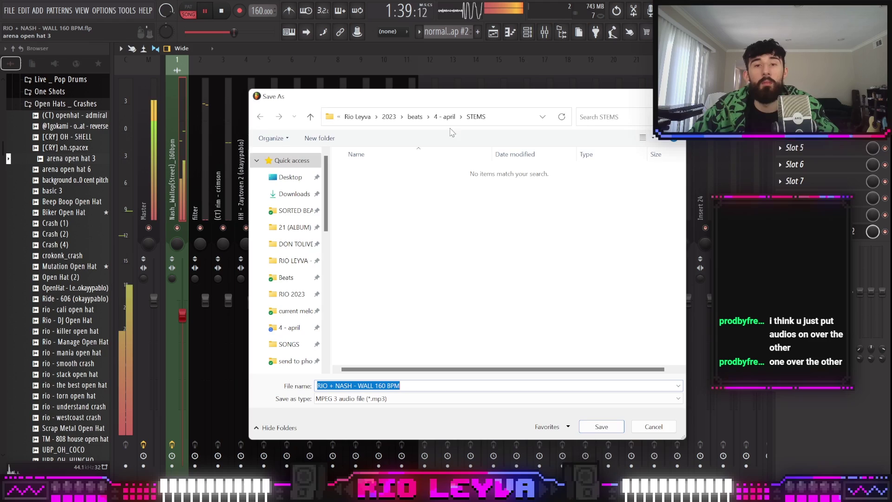
pyautogui.doubleClick(424, 172)
pyautogui.press('Return')
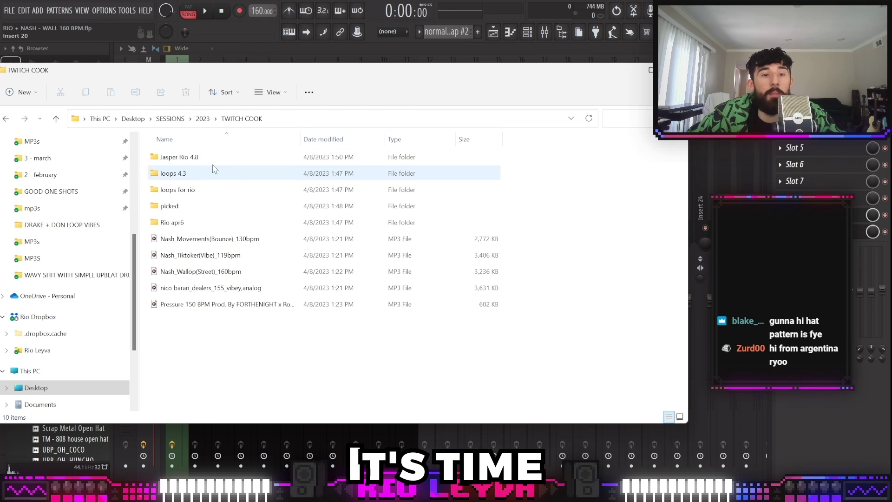
# Load the nico baran_dealers_155_vibey,analog loop into a new project's playlist on Track 2 and play it.
pyautogui.doubleClick(210, 287)
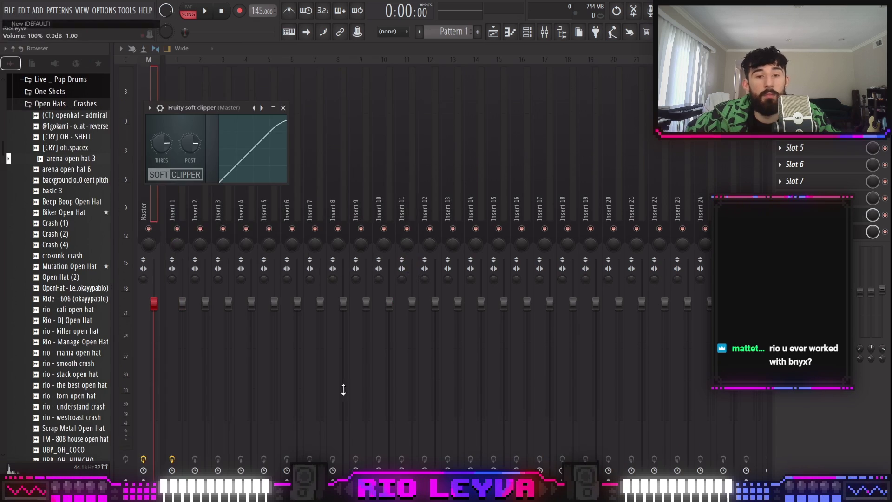
pyautogui.press('F5')
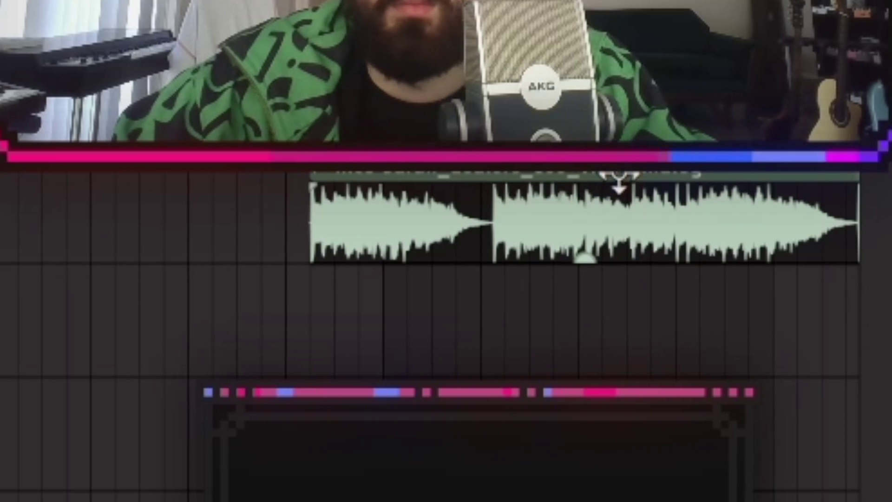
pyautogui.moveTo(261, 116); pyautogui.dragTo(218, 131)
pyautogui.press('space')
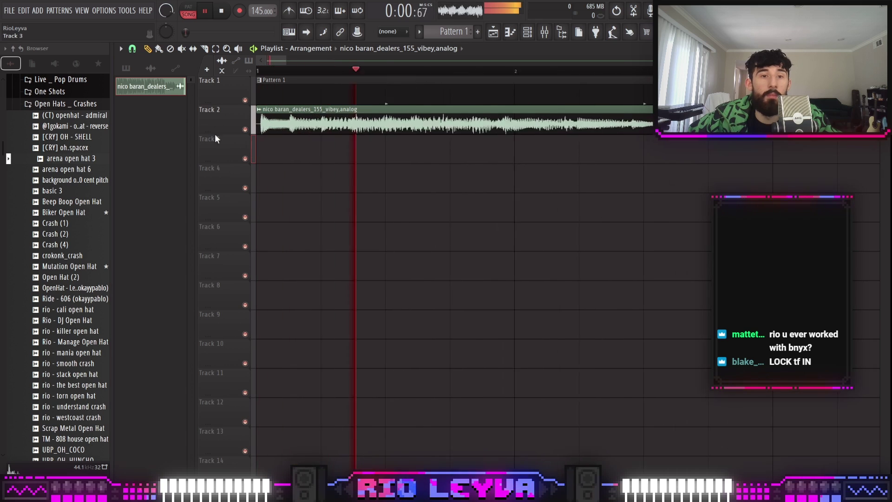
# Turn off grid snapping and use the Slice tool to trim the silence at the start of the loop clip.
pyautogui.scroll(2, 215, 134)
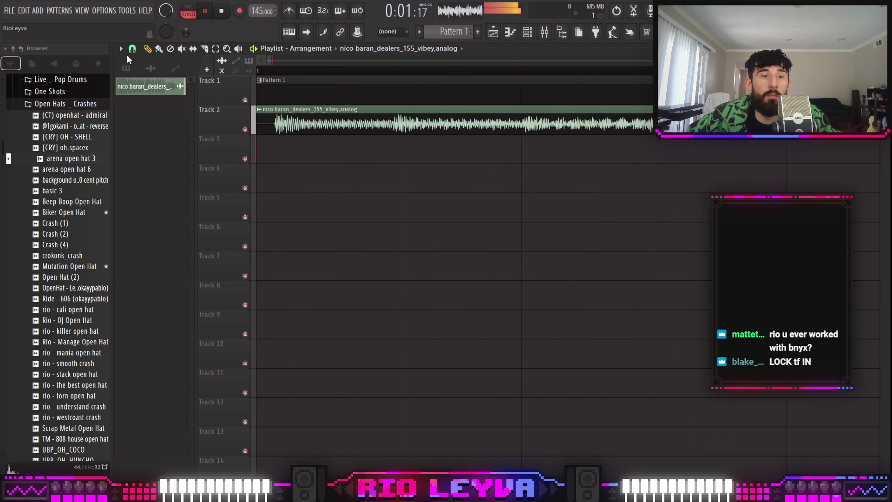
pyautogui.click(132, 48)
pyautogui.click(156, 93)
pyautogui.press('c')
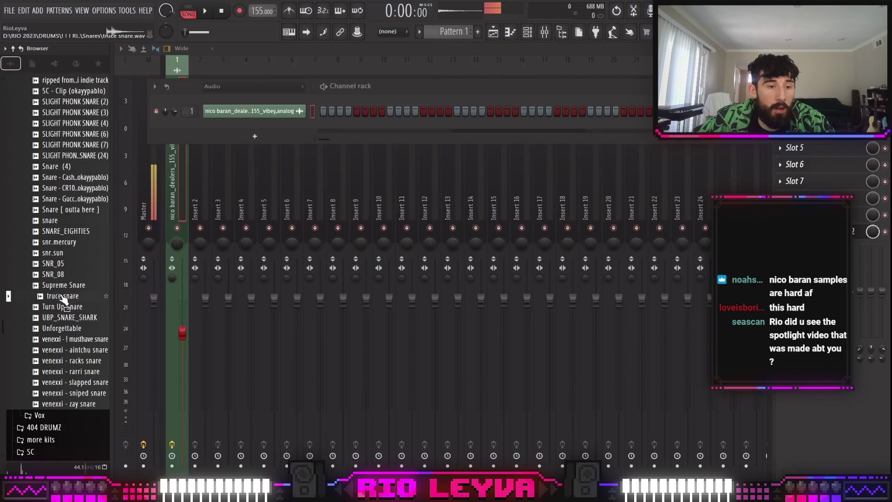
# Add the truce snare, snare and SLIGHT PHONK SNARE (3) samples as separate channels in the channel rack.
pyautogui.moveTo(298, 126); pyautogui.dragTo(292, 139)
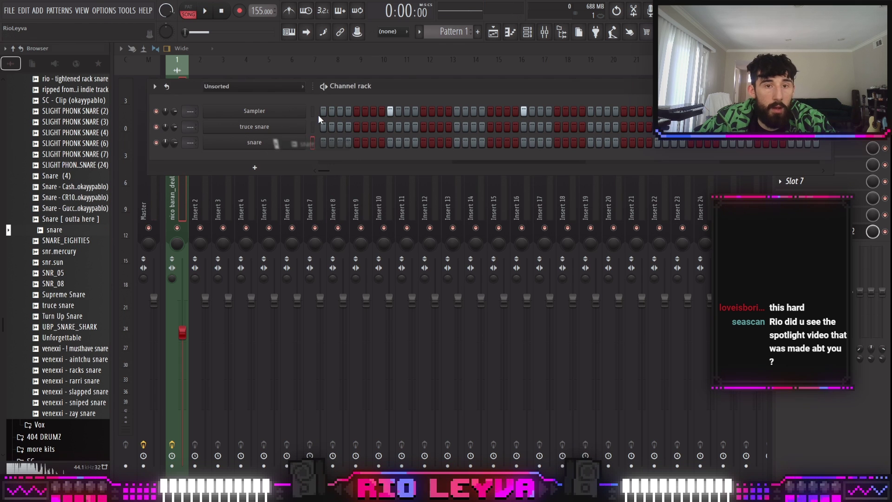
pyautogui.press('space')
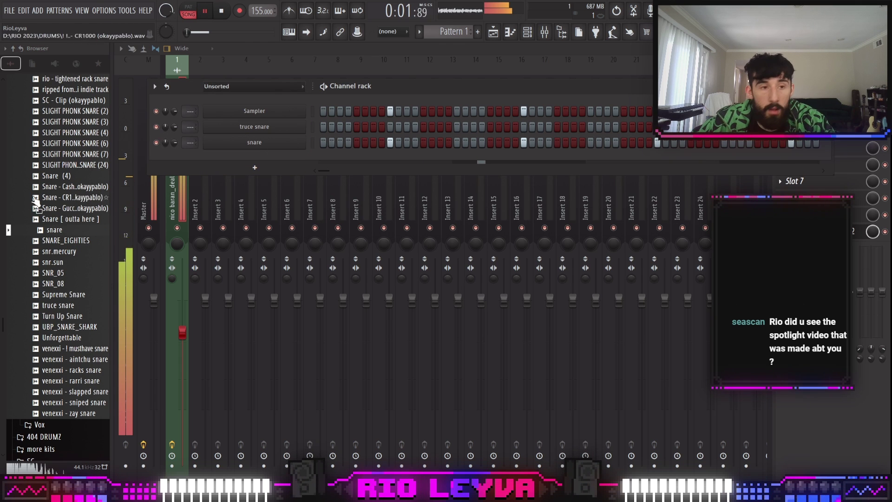
pyautogui.scroll(6, 70, 279)
pyautogui.moveTo(74, 316); pyautogui.dragTo(360, 206)
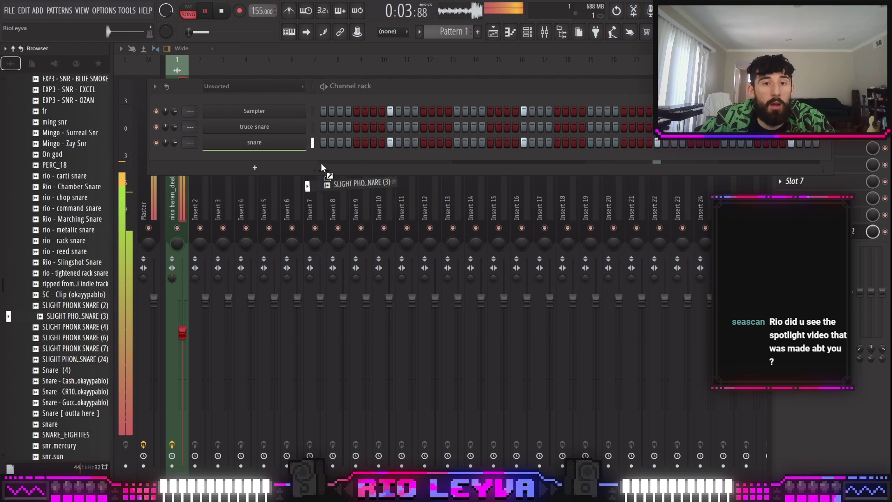
pyautogui.moveTo(322, 164); pyautogui.dragTo(315, 149)
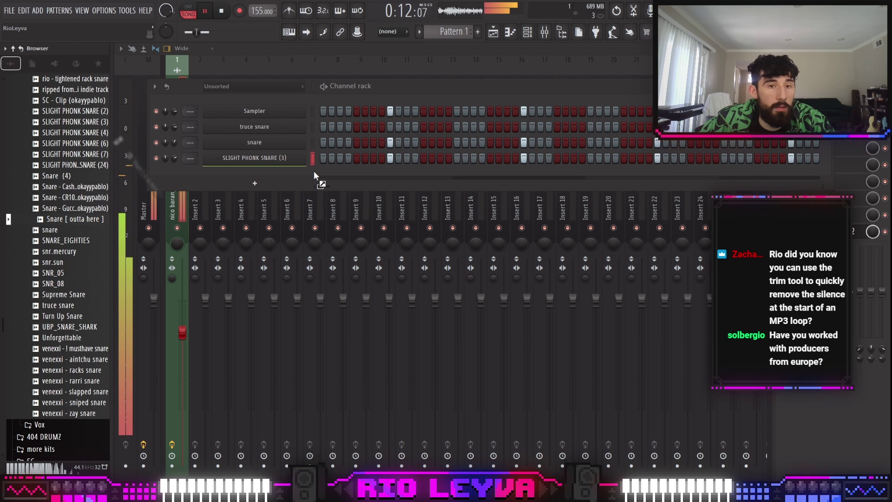
# Add the Snare [ outta here ] and HH - Hit1 (okayypablo) samples as channels and fill the hi-hat on every two steps.
pyautogui.moveTo(314, 176); pyautogui.dragTo(309, 157)
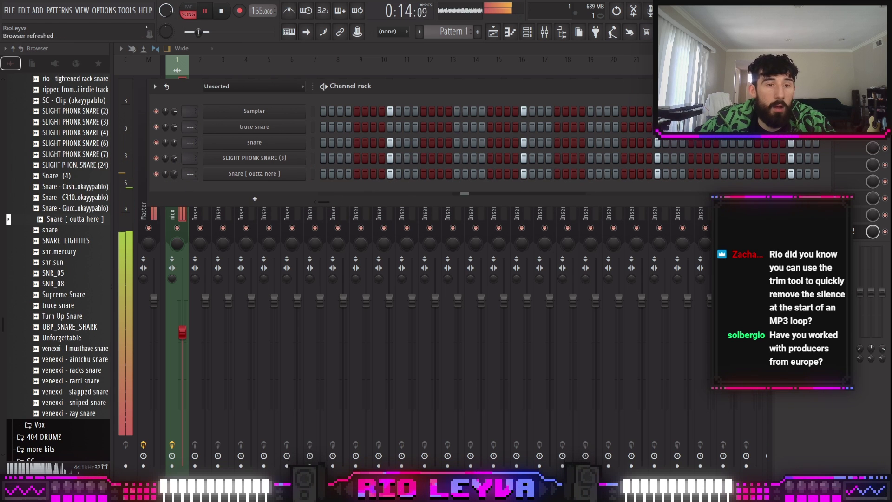
pyautogui.scroll(15, 40, 213)
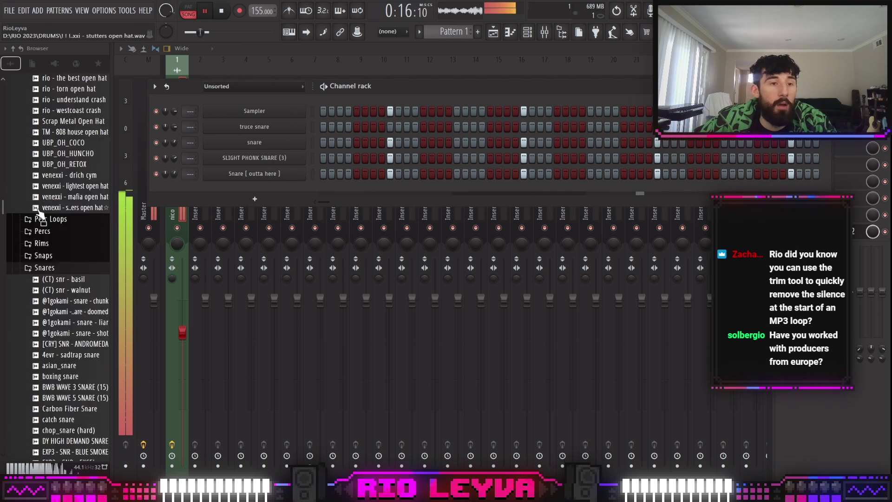
pyautogui.click(28, 268)
pyautogui.scroll(15, 46, 303)
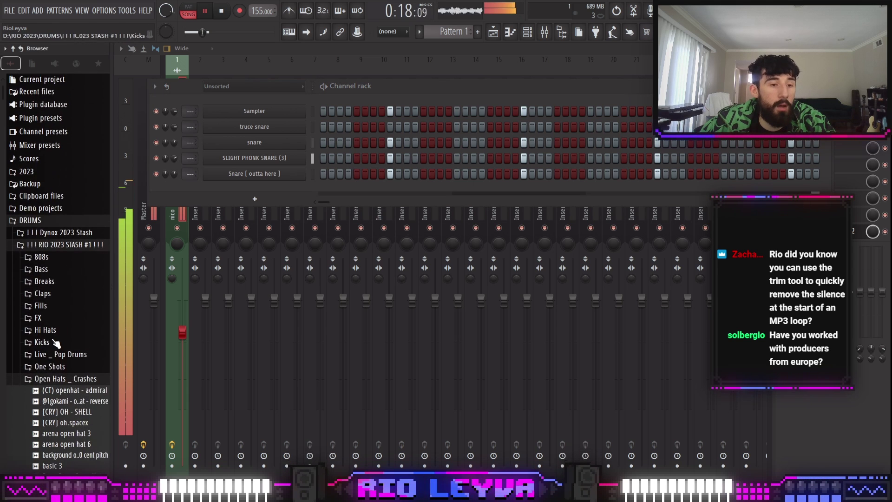
pyautogui.click(46, 331)
pyautogui.moveTo(107, 199); pyautogui.dragTo(289, 189)
pyautogui.rightClick(293, 188)
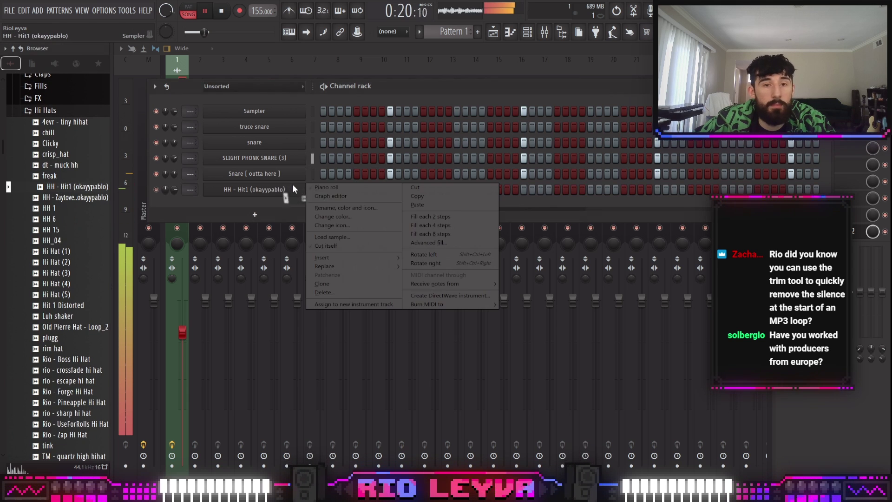
pyautogui.click(428, 216)
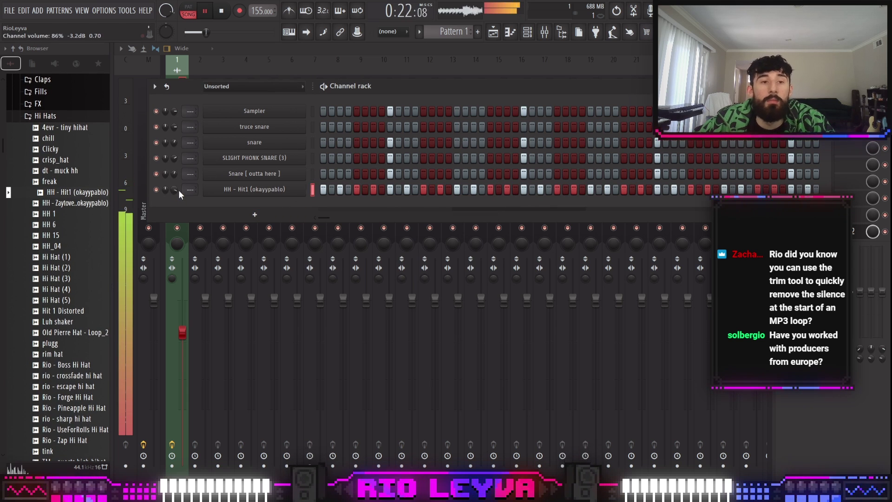
# Add the venexxi - pierre kick sample as a channel, program its kick pattern and add extra in-between hi-hat steps.
pyautogui.click(13, 188)
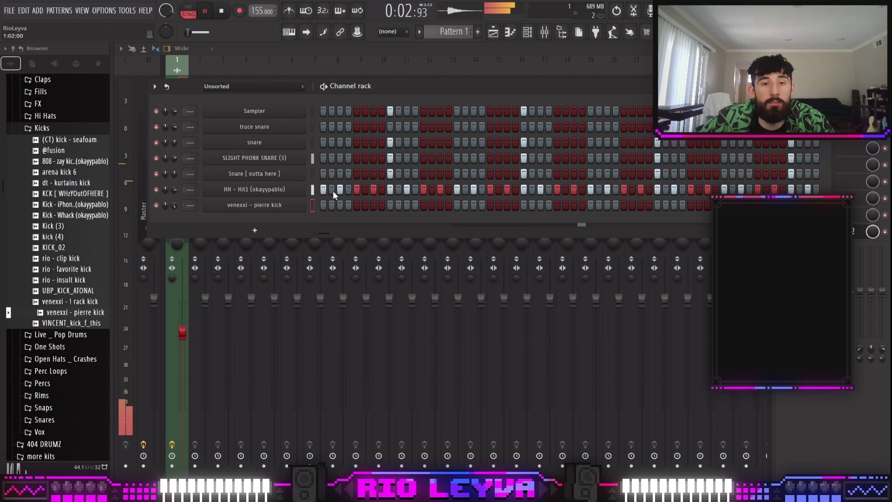
pyautogui.click(323, 205)
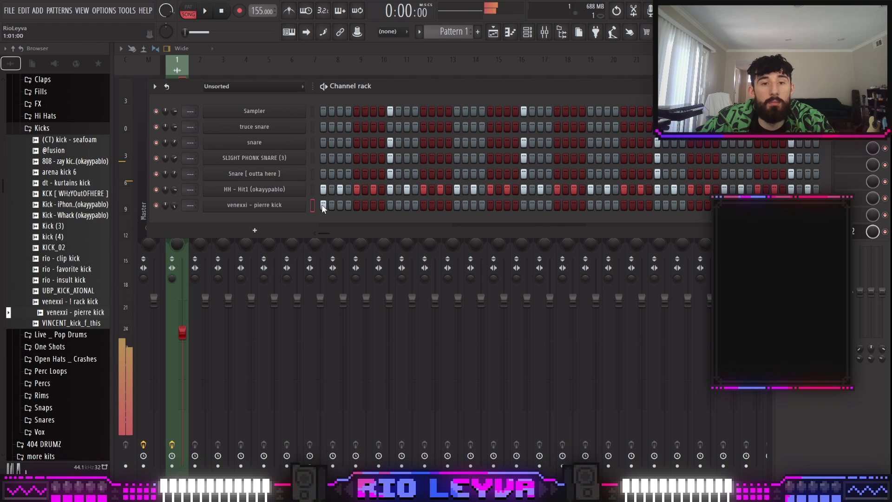
pyautogui.click(432, 189)
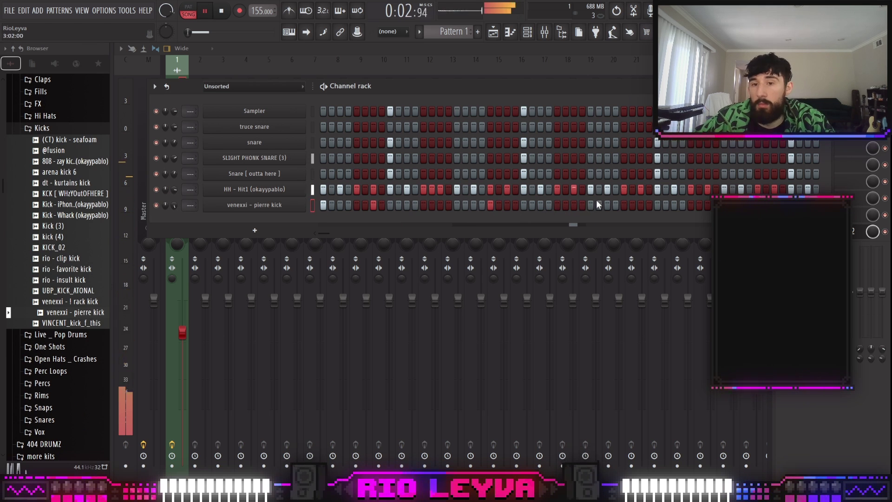
pyautogui.click(634, 188)
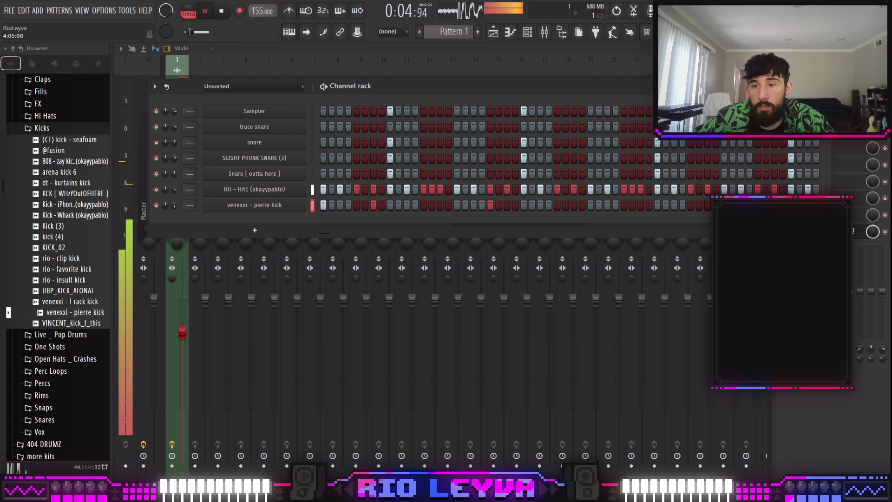
# Paint a fast hi-hat roll in bar 4, put a late bar 4 hat on A4, and copy the four bars to bars 5–8.
pyautogui.press('F7')
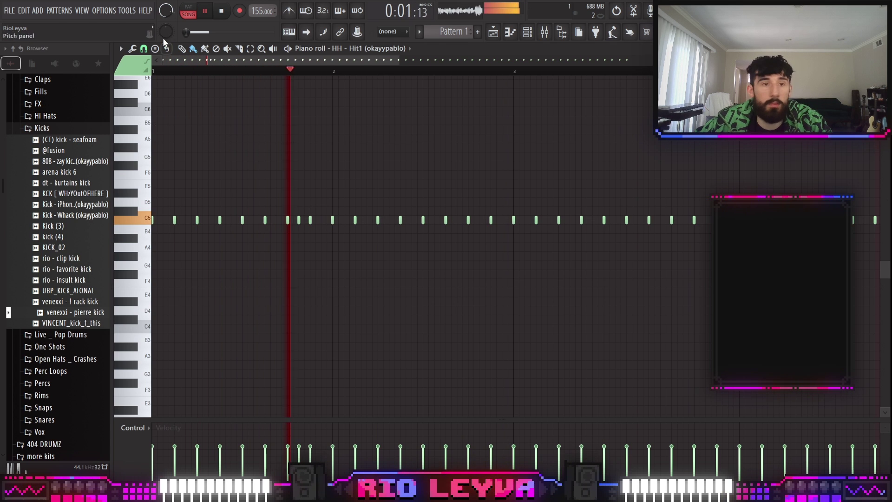
pyautogui.click(144, 49)
pyautogui.click(156, 143)
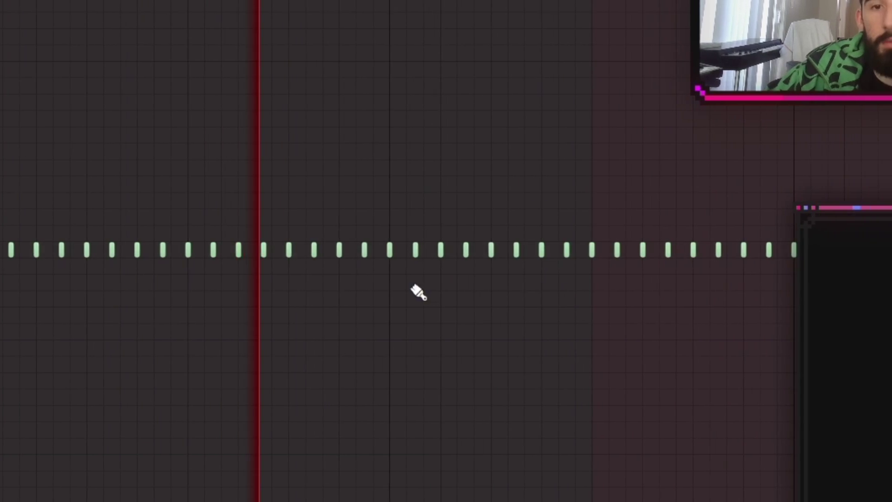
pyautogui.moveTo(479, 254); pyautogui.dragTo(505, 288)
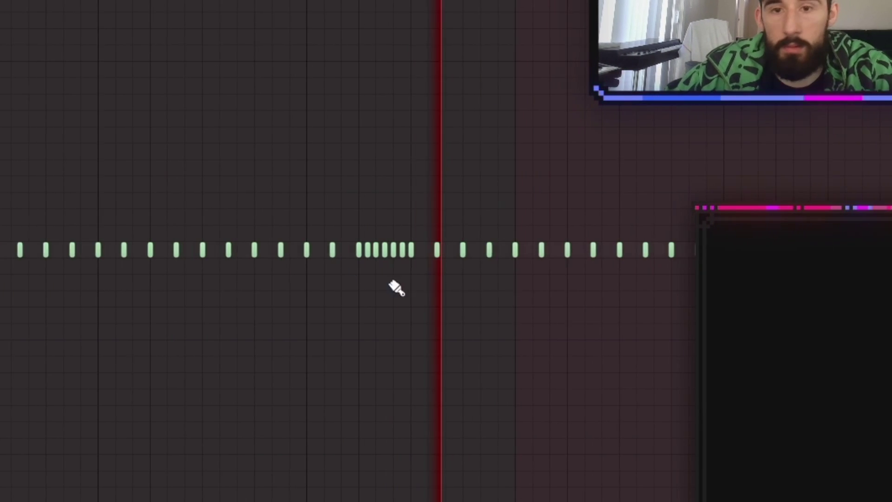
pyautogui.click(489, 320)
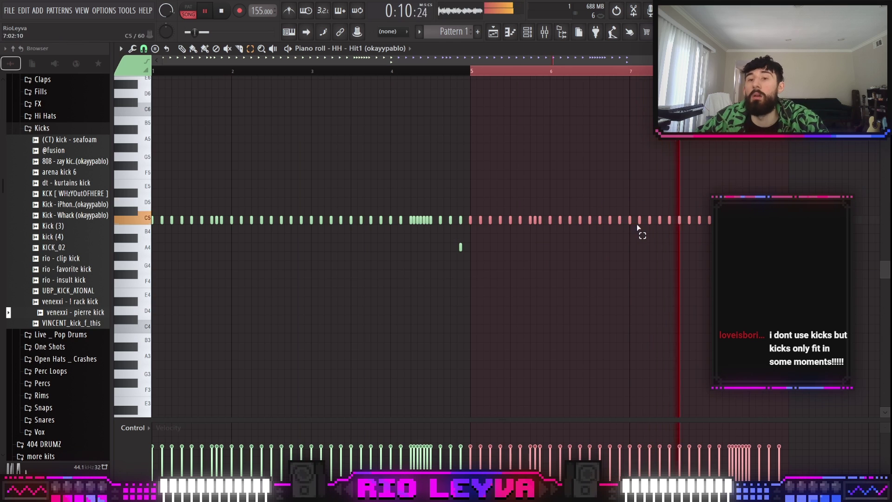
# Delete the hi-hat notes at the ends of bars 6 and 2 to leave gaps.
pyautogui.moveTo(621, 208); pyautogui.dragTo(578, 217)
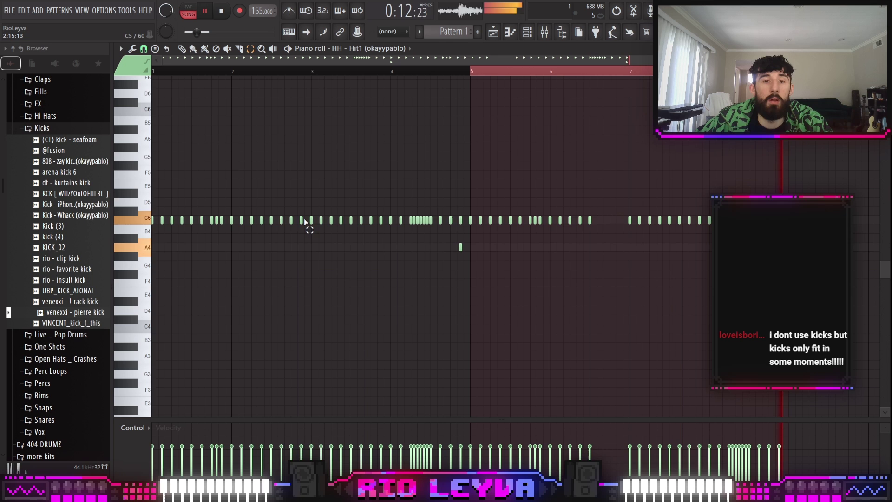
pyautogui.moveTo(306, 223); pyautogui.dragTo(283, 218)
pyautogui.press('Delete')
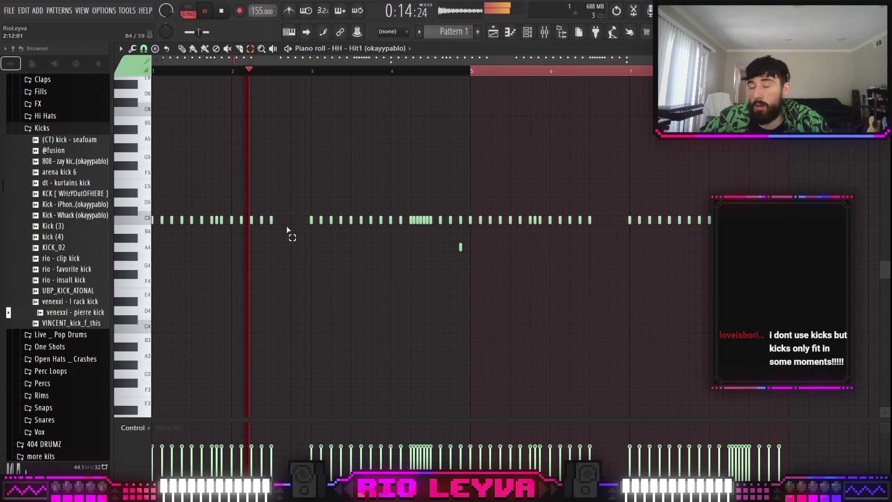
# Add the !spinz 808 sample from the 808s folder as a new channel below the kick.
pyautogui.click(530, 32)
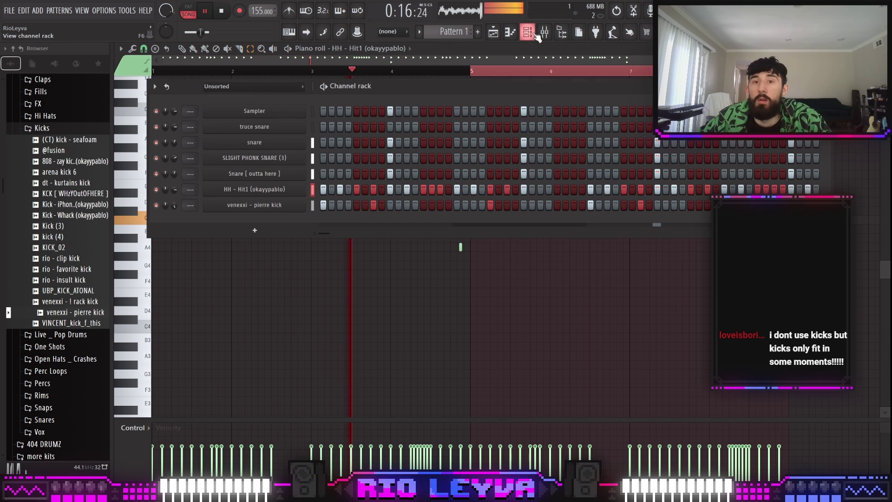
pyautogui.scroll(10, 46, 209)
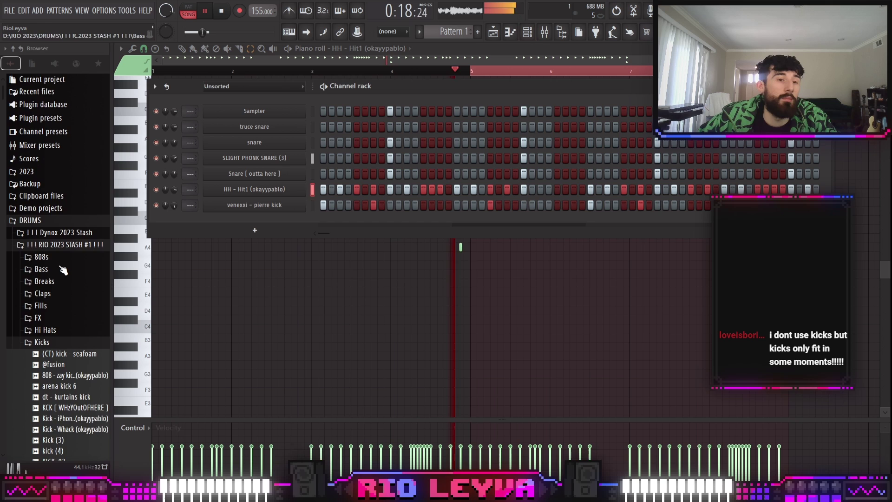
pyautogui.click(42, 242)
pyautogui.scroll(-3, 84, 177)
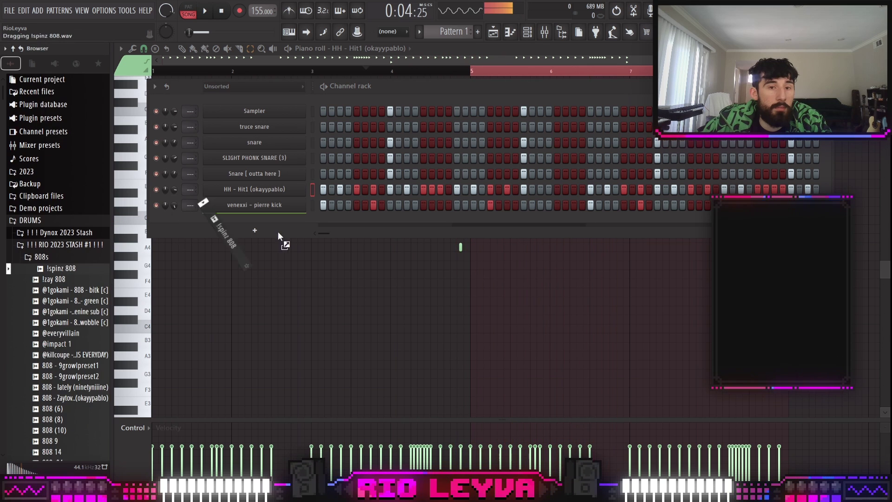
pyautogui.moveTo(280, 240); pyautogui.dragTo(258, 231)
# Draw an A5, G5, F5 phrase for the 808, extend F5 to bar 3, and duplicate the phrase into bars 3–4.
pyautogui.click(128, 279)
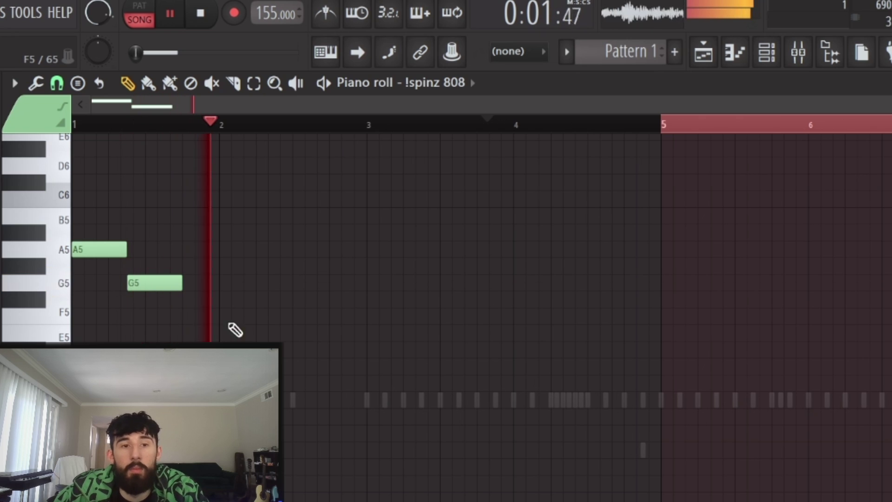
pyautogui.click(257, 317)
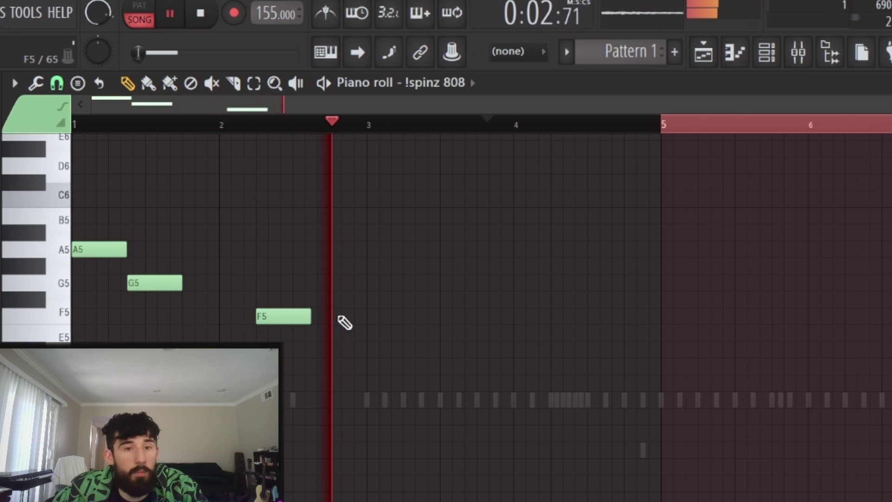
pyautogui.moveTo(310, 316); pyautogui.dragTo(368, 317)
pyautogui.hotkey('ctrl', 'b')
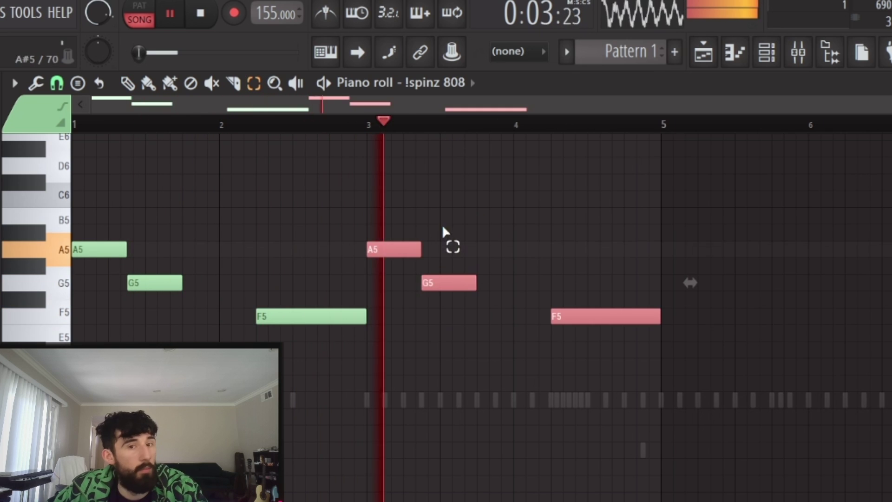
# Slice the F5 note leading into bar 5 in half and raise its second half to G5.
pyautogui.click(510, 253)
pyautogui.scroll(3, 628, 339)
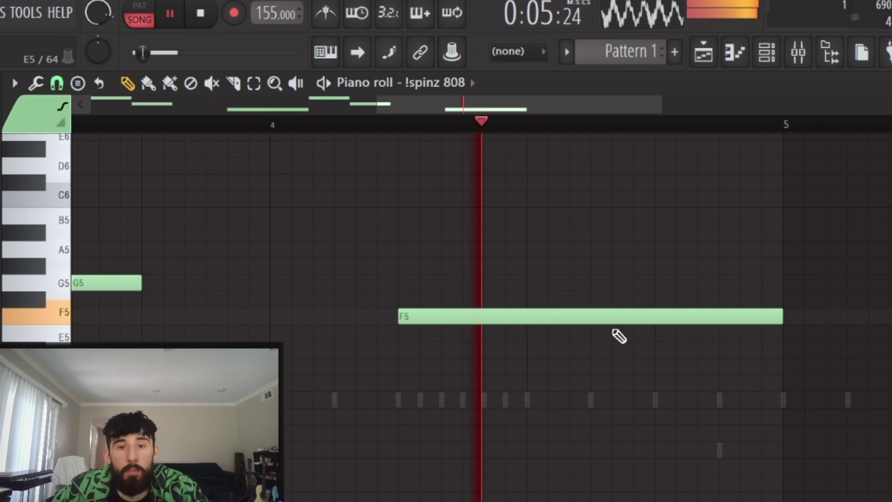
pyautogui.press('space')
pyautogui.moveTo(603, 276); pyautogui.dragTo(599, 298)
pyautogui.press('e')
pyautogui.press('Up')
pyautogui.press('Up')
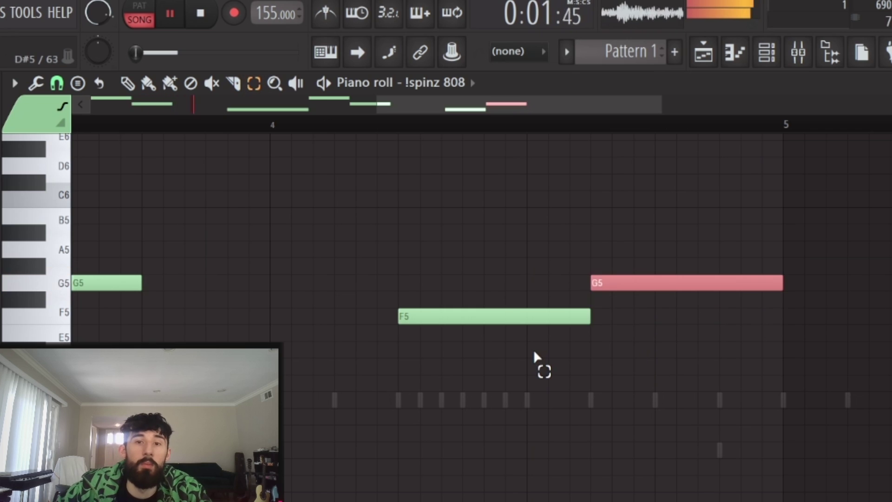
# Slice the raised G5 note at the end of bar 4 into two and duplicate the four-bar 808 phrase into bars 5–8.
pyautogui.press('c')
pyautogui.moveTo(653, 309); pyautogui.dragTo(649, 233)
pyautogui.press('e')
pyautogui.scroll(-4, 762, 349)
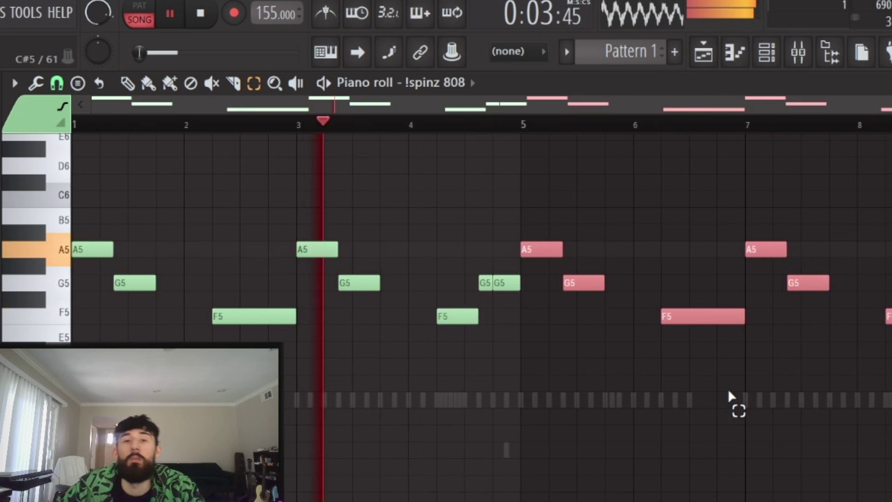
# Transpose all the 808 notes down so the phrase uses F#5, E5 and D5.
pyautogui.press('space')
pyautogui.hotkey('ctrl', 'a')
pyautogui.press('Down')
pyautogui.press('Down')
pyautogui.press('Down')
pyautogui.press('Down')
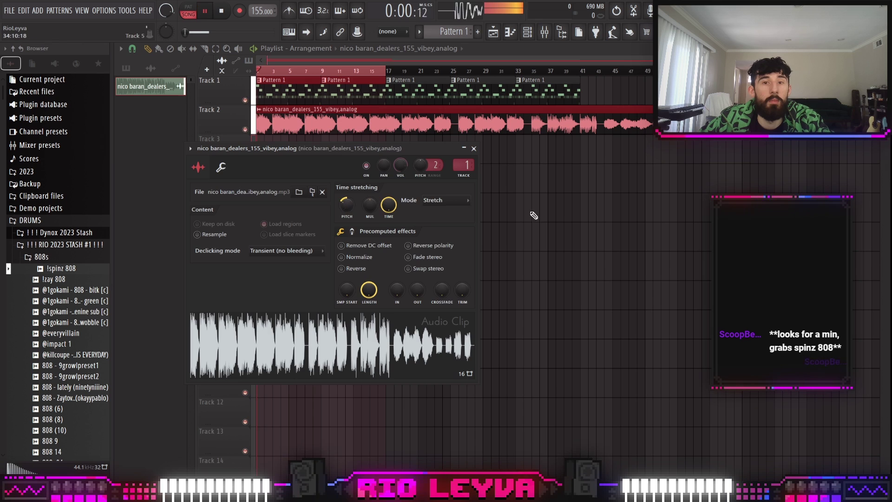
# Close the loop's clip settings, display all channels in the channel rack, adjust the !spinz 808 volume and review its notes.
pyautogui.press('Escape')
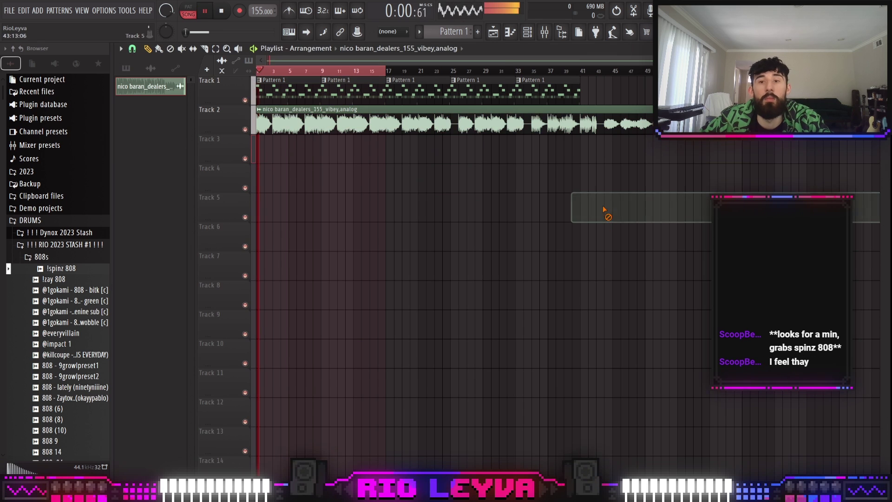
pyautogui.press('space')
pyautogui.press('F6')
pyautogui.click(230, 88)
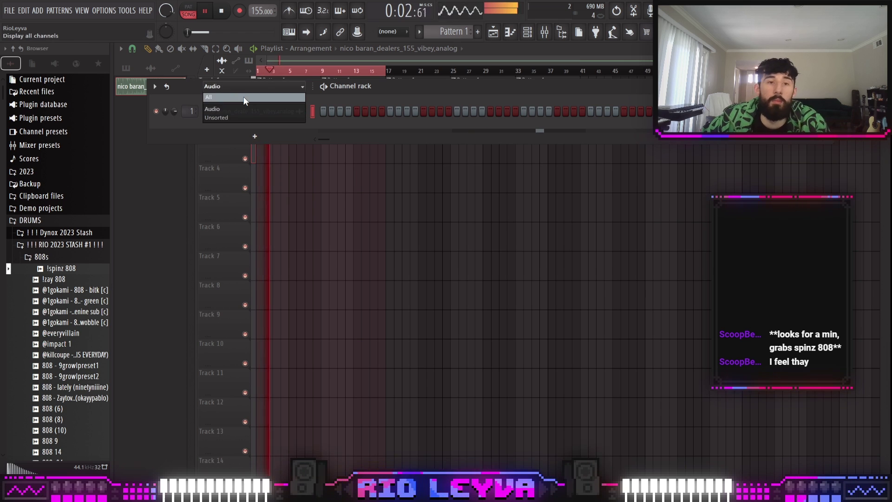
pyautogui.click(223, 95)
pyautogui.moveTo(177, 239); pyautogui.dragTo(180, 233)
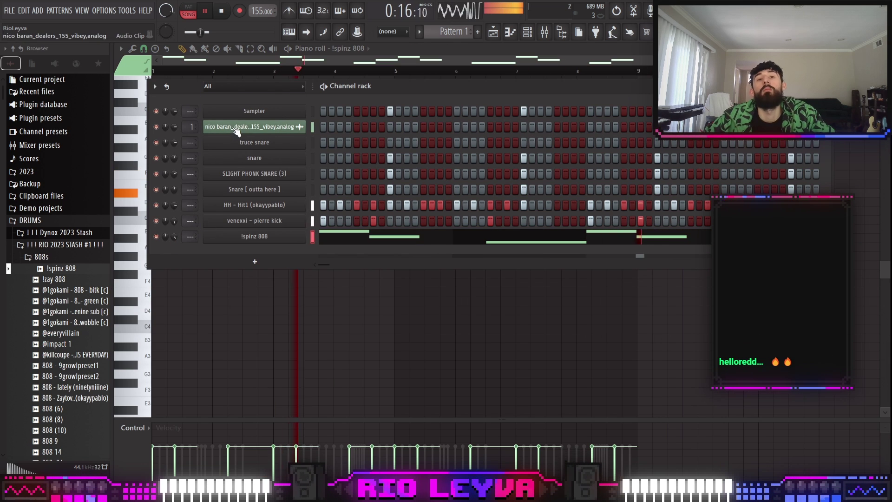
pyautogui.click(235, 127)
pyautogui.press('F7')
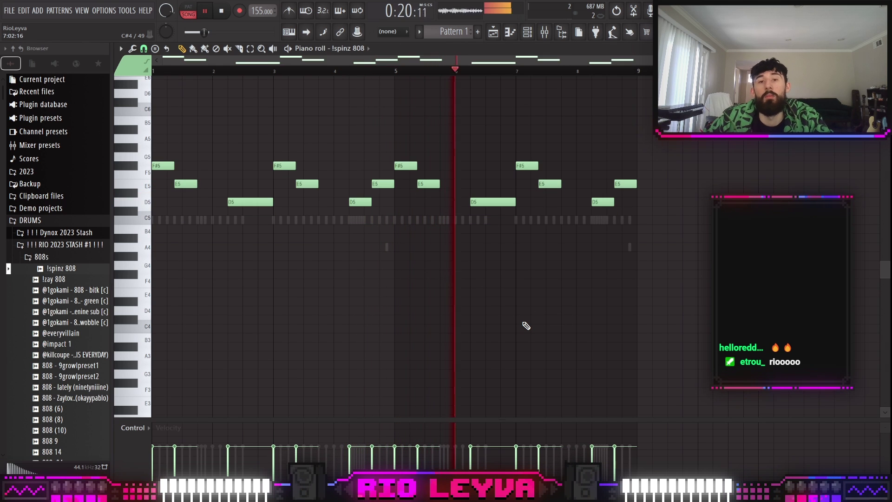
# Add the clap+snare and arena open hat 3 samples as channels below the 808 and program the clap hits.
pyautogui.press('F6')
pyautogui.moveTo(62, 252); pyautogui.dragTo(245, 260)
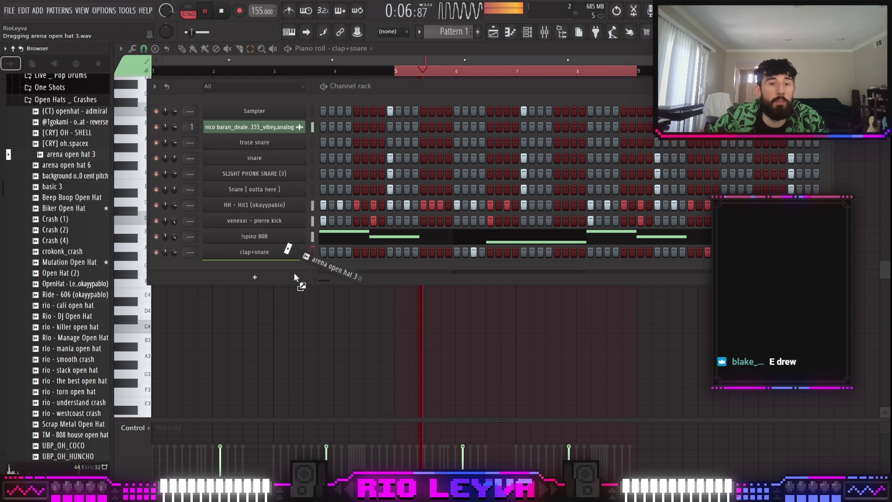
pyautogui.moveTo(294, 277); pyautogui.dragTo(308, 263)
# Place the separate patterns from snare through arena open hat 3 below the loop at bar 1 and duplicate them four times along the playlist.
pyautogui.press('F5')
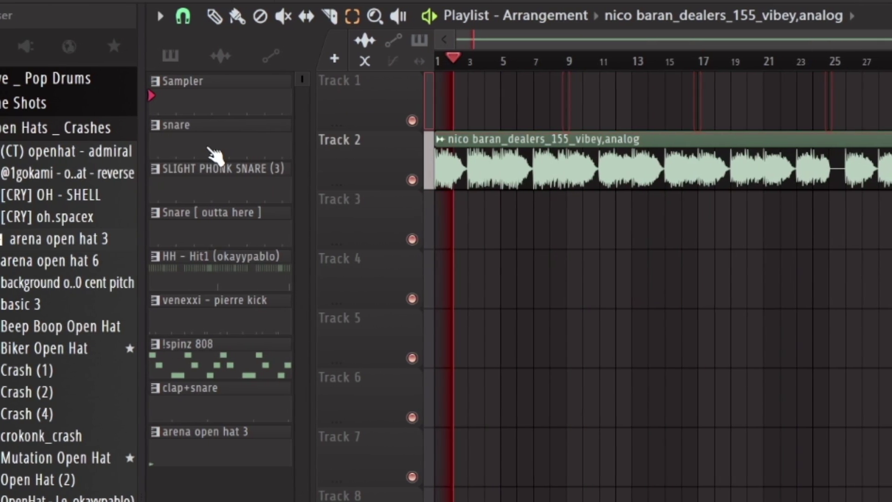
pyautogui.click(215, 156)
pyautogui.keyDown('shift'); pyautogui.click(199, 431); pyautogui.keyUp('shift')
pyautogui.moveTo(200, 431); pyautogui.dragTo(444, 217)
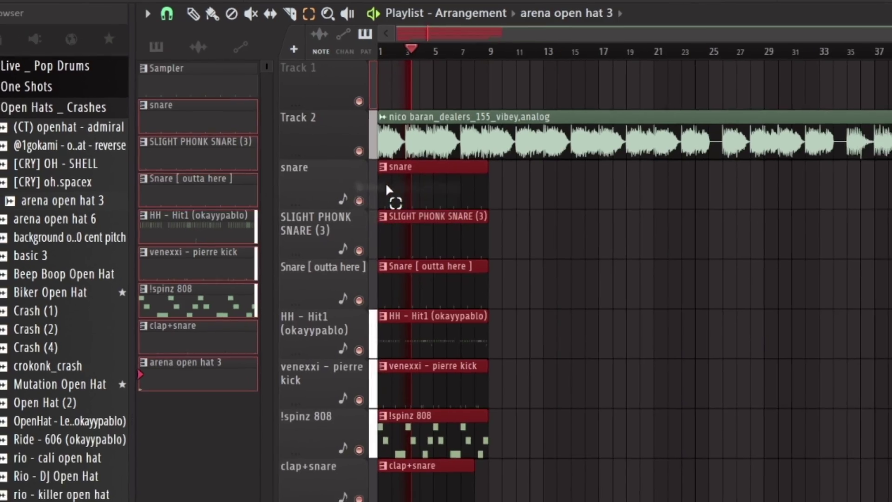
pyautogui.hotkey('ctrl', 'b')
pyautogui.hotkey('ctrl', 'b')
pyautogui.hotkey('ctrl', 'b')
pyautogui.hotkey('ctrl', 'b')
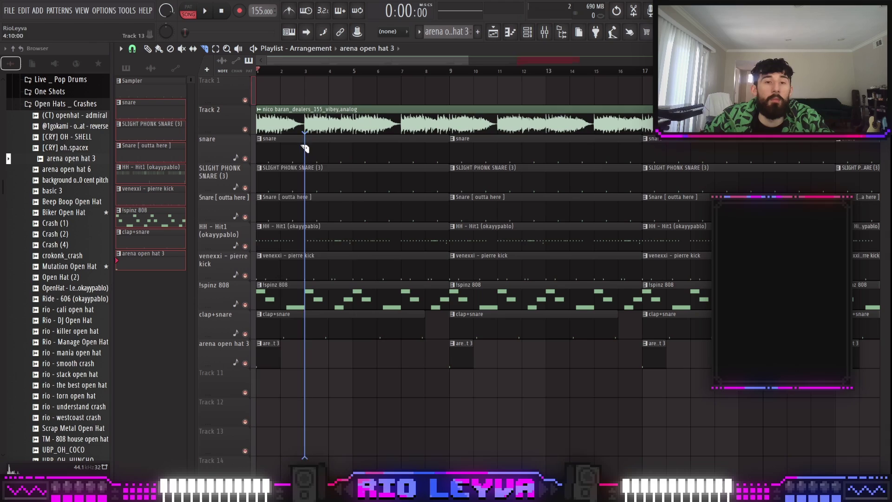
# Slice the drum and 808 clips at bar 3 and delete their first two bars, including the first open hat clip.
pyautogui.moveTo(261, 41); pyautogui.dragTo(334, 41)
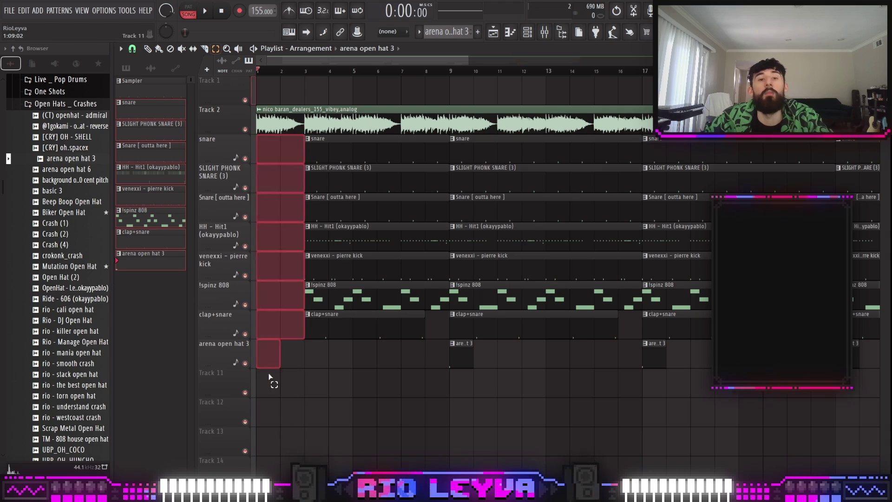
pyautogui.press('Delete')
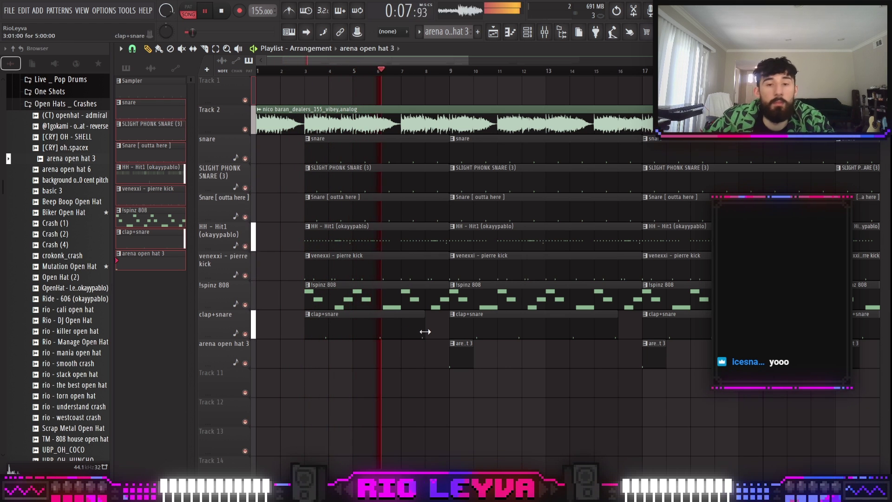
# Extend the last section's three snare clips, HH - Hit1 clip and !spinz 808 clip back to start at bar 33.
pyautogui.scroll(2, 447, 316)
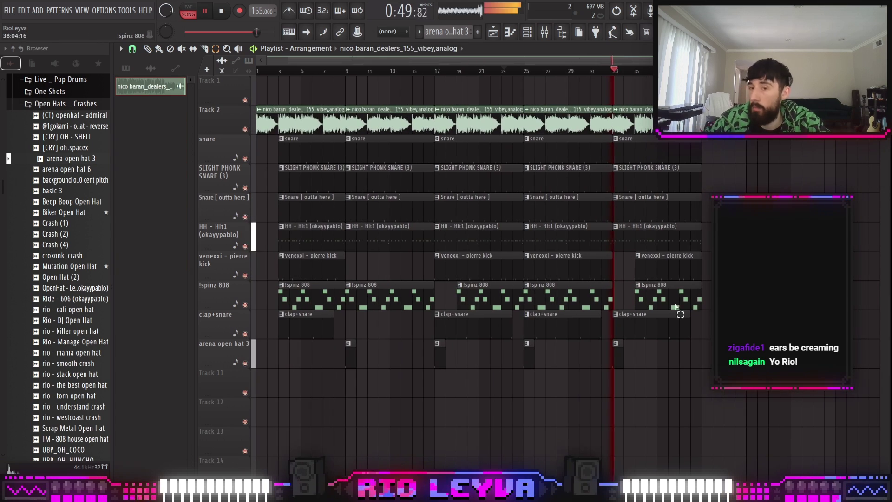
pyautogui.scroll(3, 623, 253)
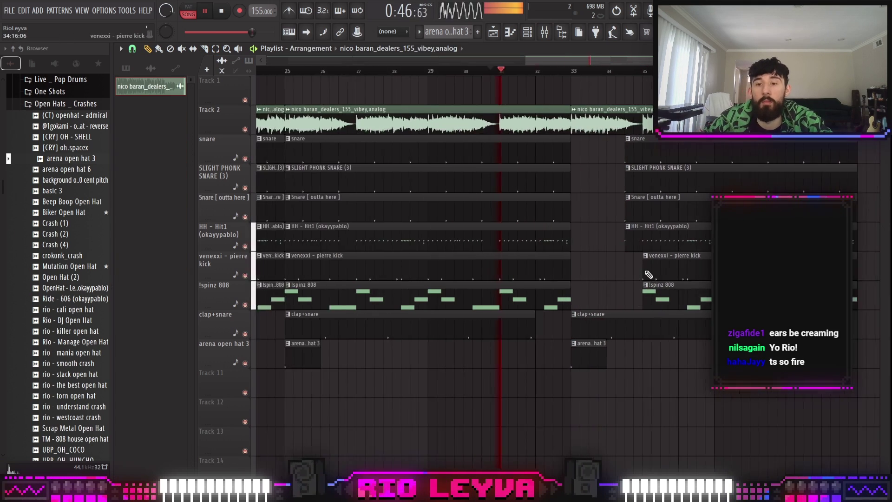
pyautogui.moveTo(646, 235); pyautogui.dragTo(643, 202)
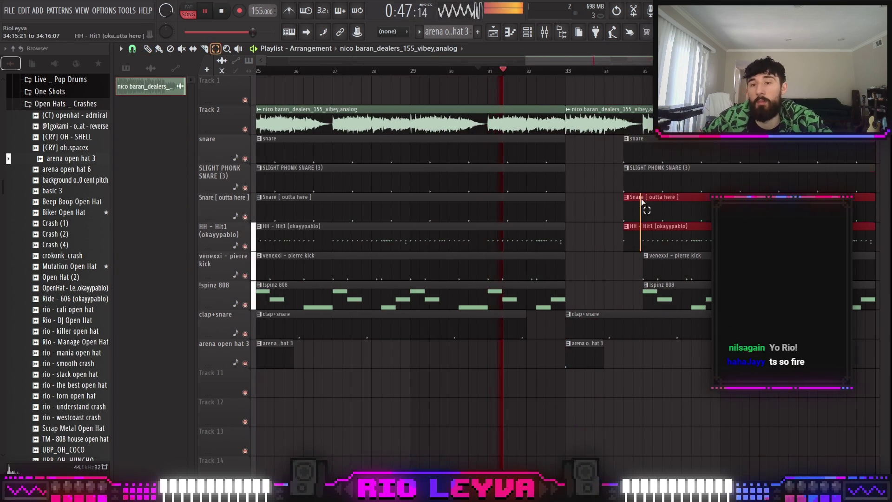
pyautogui.moveTo(626, 152); pyautogui.dragTo(511, 161)
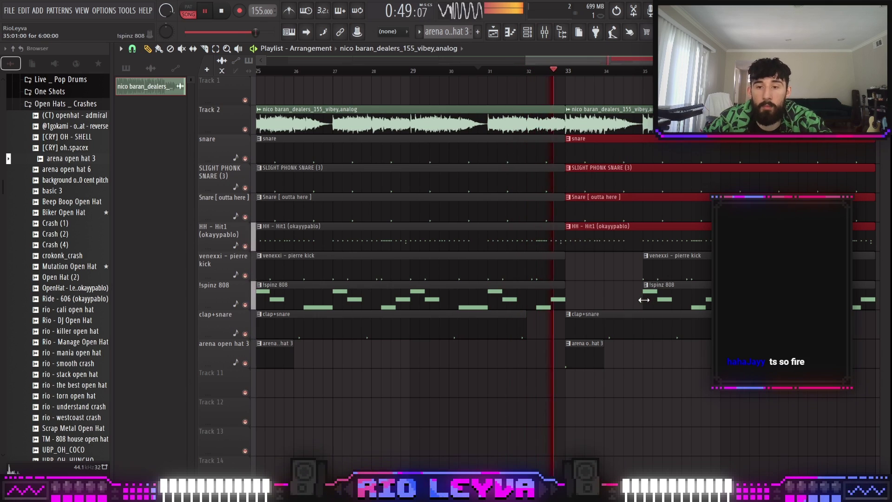
pyautogui.moveTo(644, 300); pyautogui.dragTo(566, 299)
pyautogui.scroll(-1, 598, 299)
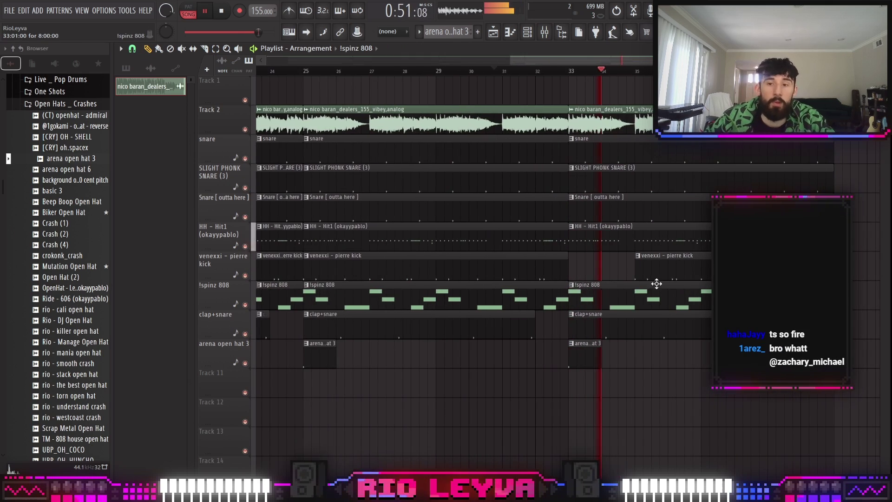
# Slice the snare, hi-hat and !spinz 808 clips at bar 40 and delete their final bar.
pyautogui.scroll(2, 656, 316)
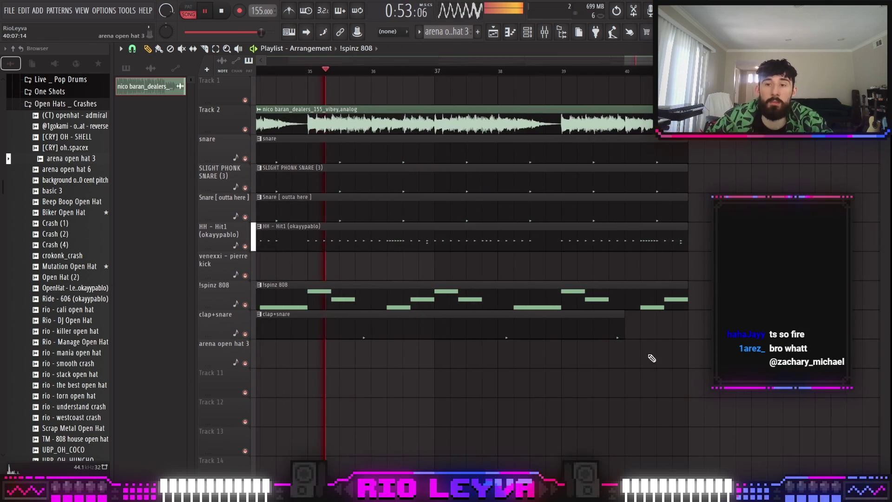
pyautogui.moveTo(638, 154); pyautogui.dragTo(691, 403)
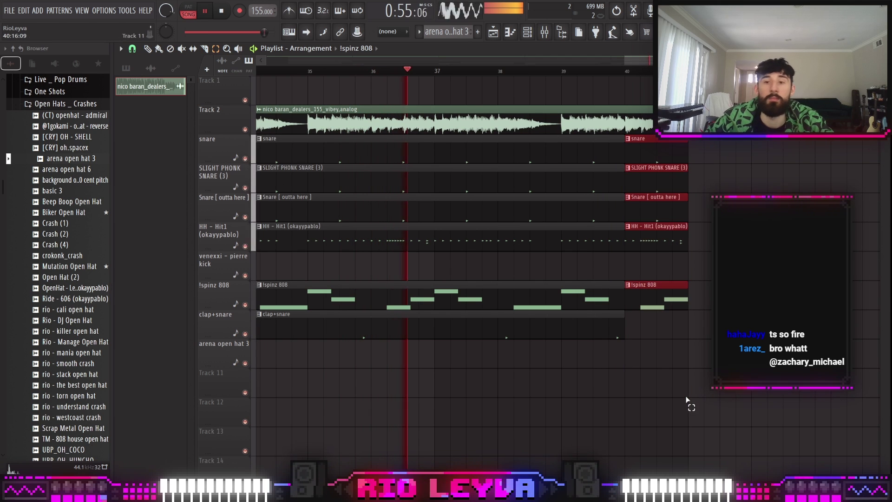
pyautogui.press('Delete')
# Preview the forest floor loop from the Jasper Rio 4.8 folder and place it on Track 2 at bar 1.
pyautogui.moveTo(575, 148); pyautogui.dragTo(181, 68)
pyautogui.scroll(-3, 419, 107)
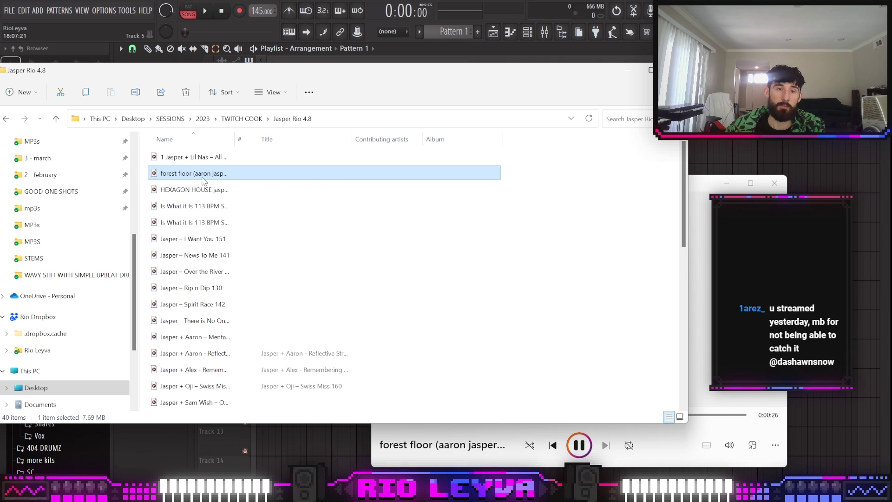
pyautogui.click(714, 146)
pyautogui.moveTo(713, 146); pyautogui.dragTo(259, 120)
pyautogui.click(775, 183)
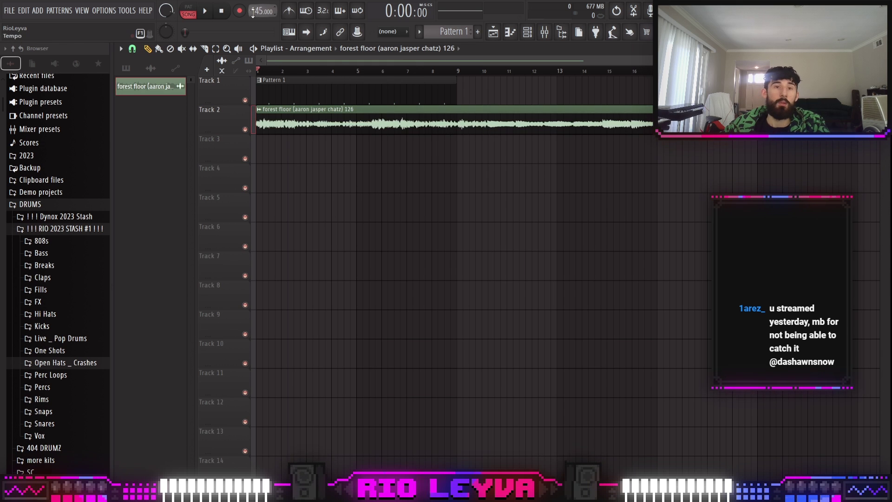
# Set the tempo to 126 BPM, play the forest floor loop and inspect its mixer track.
pyautogui.press('space')
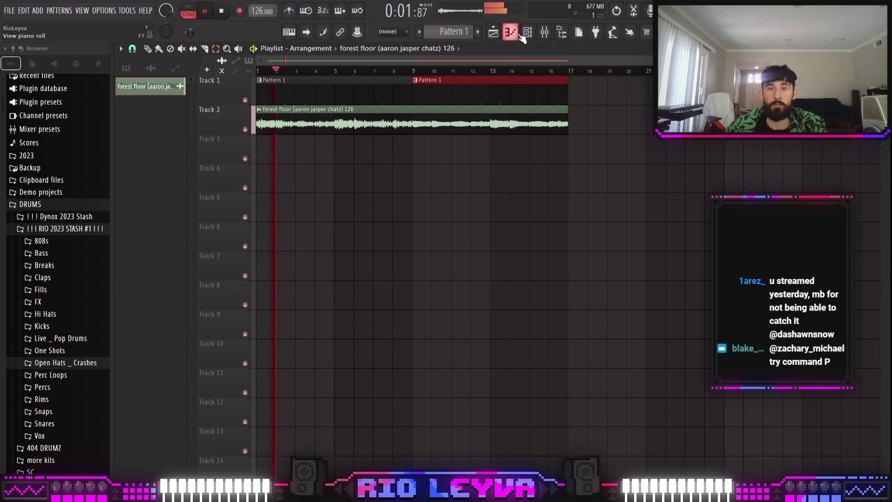
pyautogui.click(544, 32)
pyautogui.click(186, 165)
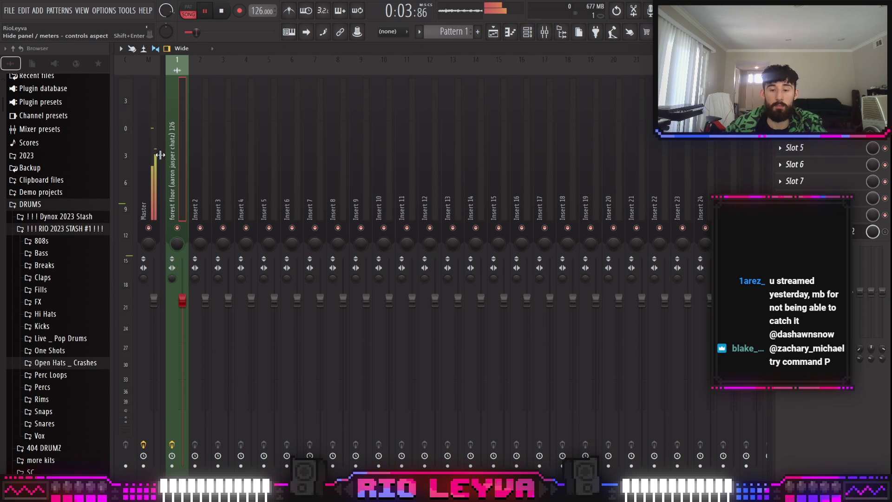
# Change the forest floor clip's time-stretching mode from Resample and set the tempo to 135 BPM.
pyautogui.click(493, 32)
pyautogui.doubleClick(409, 120)
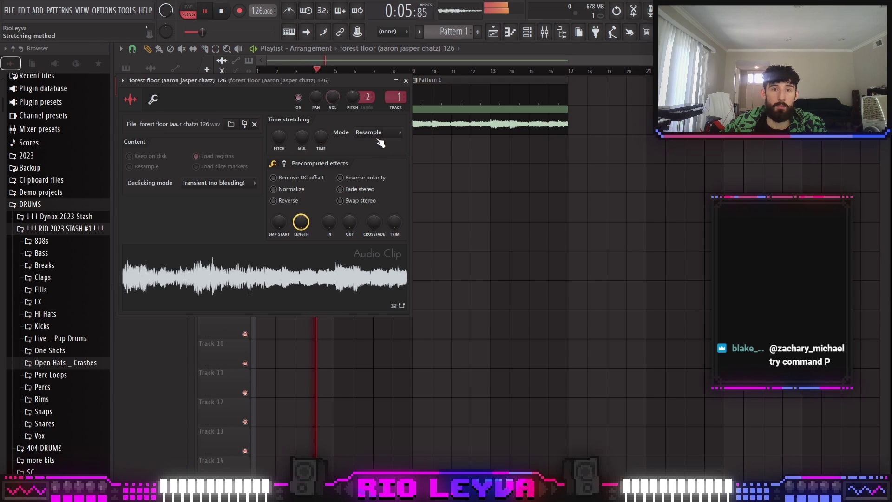
pyautogui.click(377, 132)
pyautogui.click(377, 157)
pyautogui.press('space')
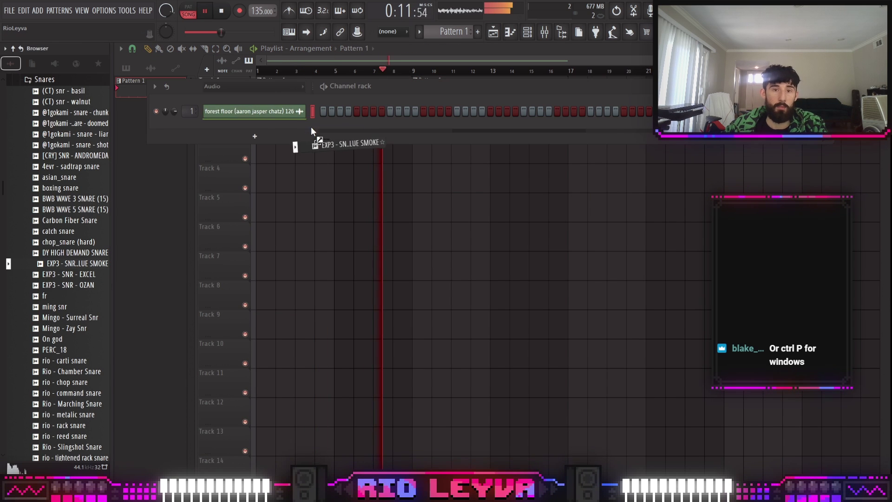
# Add EXP3 - SNR - BLUE SMOKE and HH - Hit1 (okayypablo) as channels and program their hits.
pyautogui.press('F6')
pyautogui.moveTo(74, 187); pyautogui.dragTo(321, 154)
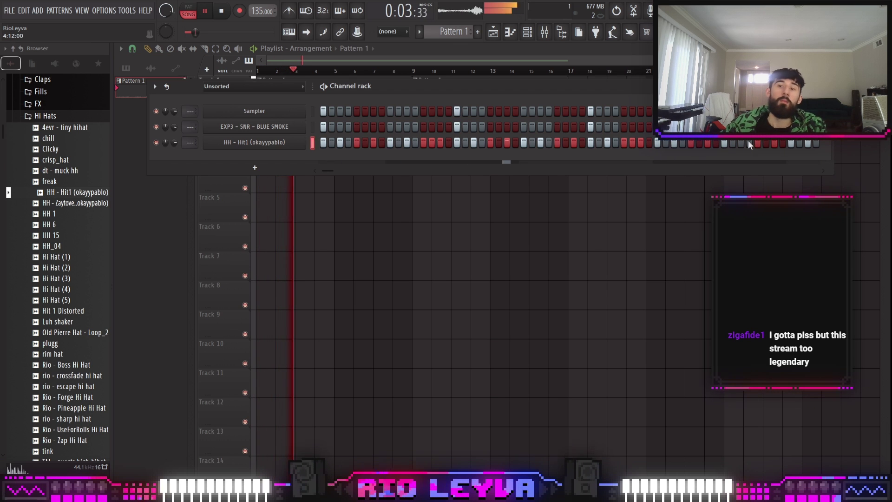
# Replace the hi-hat notes in bars 5 to 8 with a copy of the first four bars, including the rolls.
pyautogui.click(280, 148)
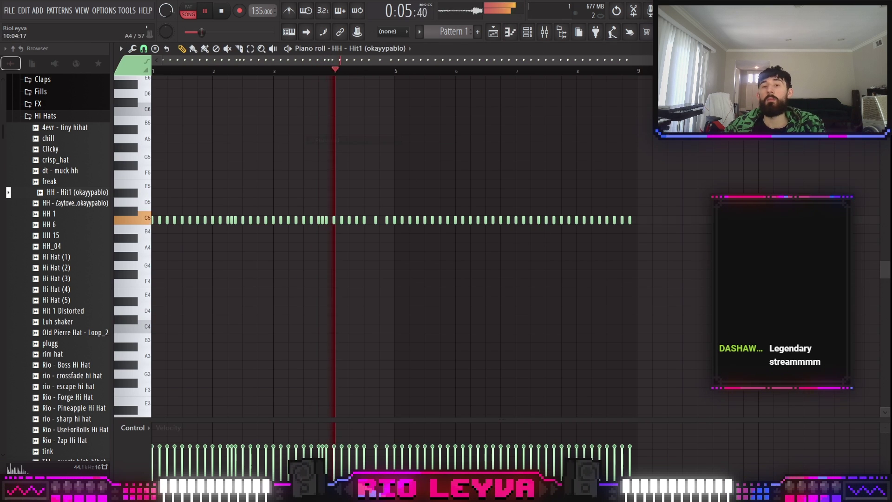
pyautogui.moveTo(704, 259); pyautogui.dragTo(393, 172)
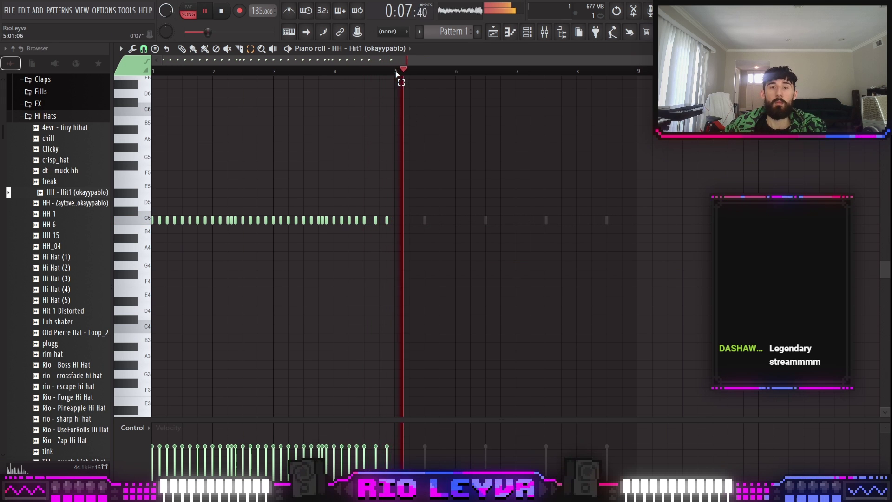
pyautogui.moveTo(399, 75); pyautogui.dragTo(637, 72)
pyautogui.click(540, 40)
pyautogui.click(46, 115)
pyautogui.click(43, 126)
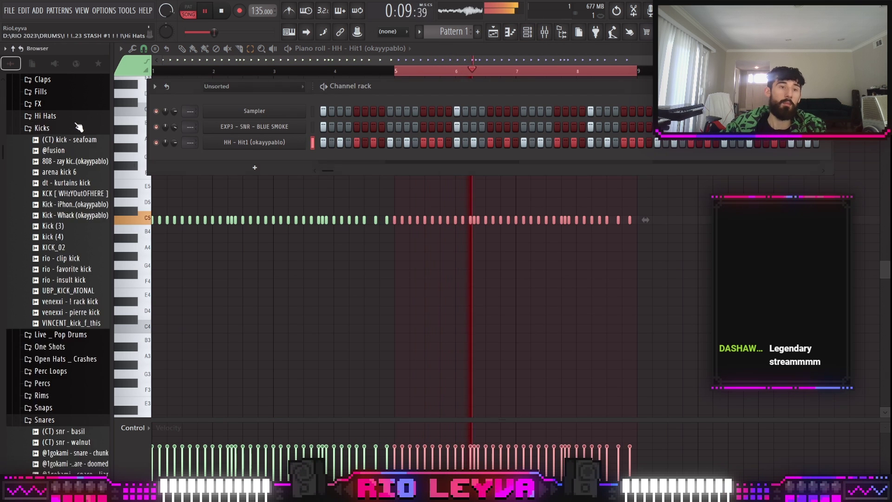
pyautogui.scroll(5, 84, 229)
pyautogui.click(46, 344)
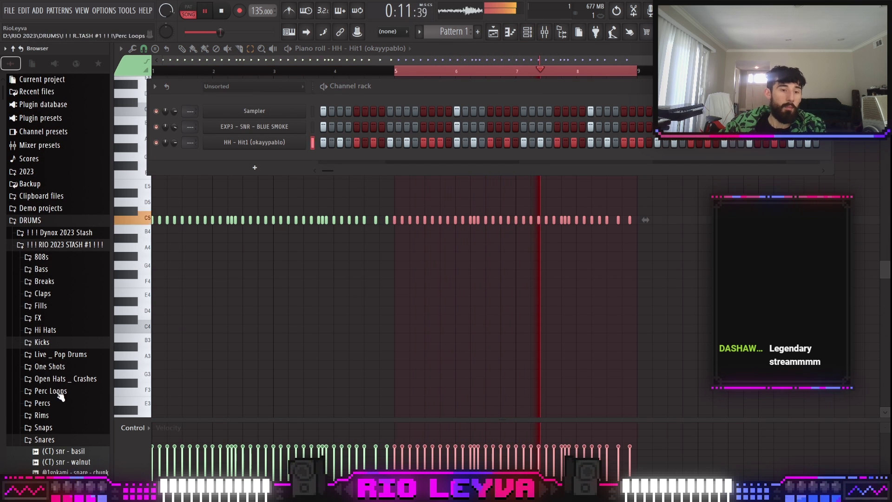
pyautogui.click(46, 403)
pyautogui.moveTo(65, 146); pyautogui.dragTo(279, 158)
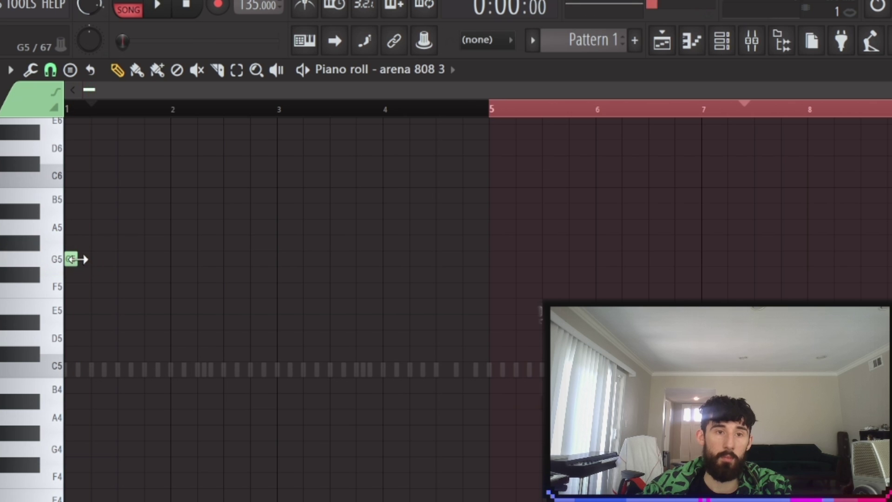
# Draw a three-beat G5 note at bar 1 of arena 808 3, with shorter A5 and D5 notes in bar 2.
pyautogui.moveTo(79, 259)
pyautogui.mouseDown()
pyautogui.moveTo(156, 268)
pyautogui.moveTo(144, 267)
pyautogui.mouseUp()
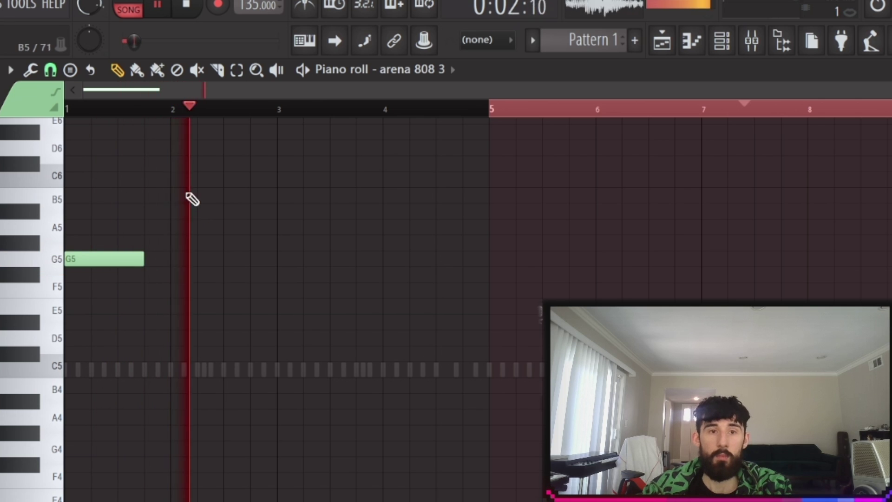
pyautogui.scroll(3, 259, 265)
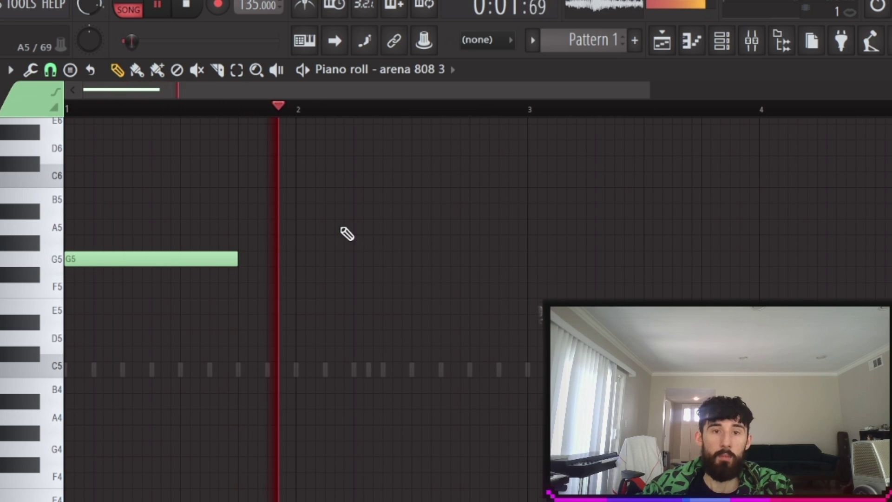
pyautogui.click(353, 227)
pyautogui.moveTo(525, 227); pyautogui.dragTo(441, 228)
pyautogui.scroll(3, 455, 319)
pyautogui.click(455, 289)
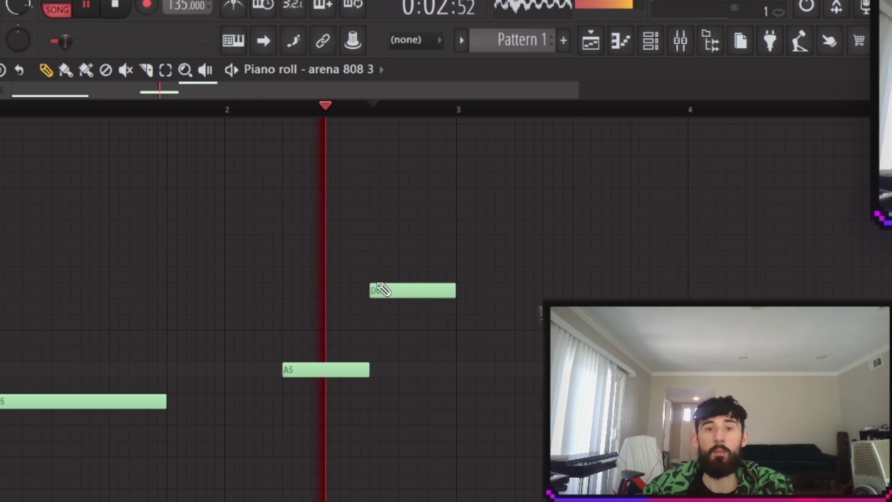
pyautogui.moveTo(409, 290); pyautogui.dragTo(409, 480)
pyautogui.moveTo(368, 369); pyautogui.dragTo(341, 369)
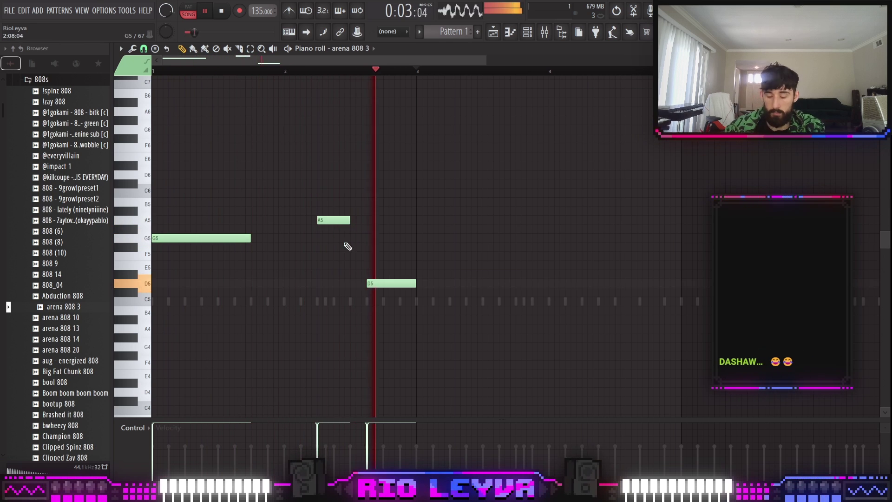
# Duplicate the two-bar arena 808 3 melody into bars 3 and 4.
pyautogui.hotkey('ctrl', 'b')
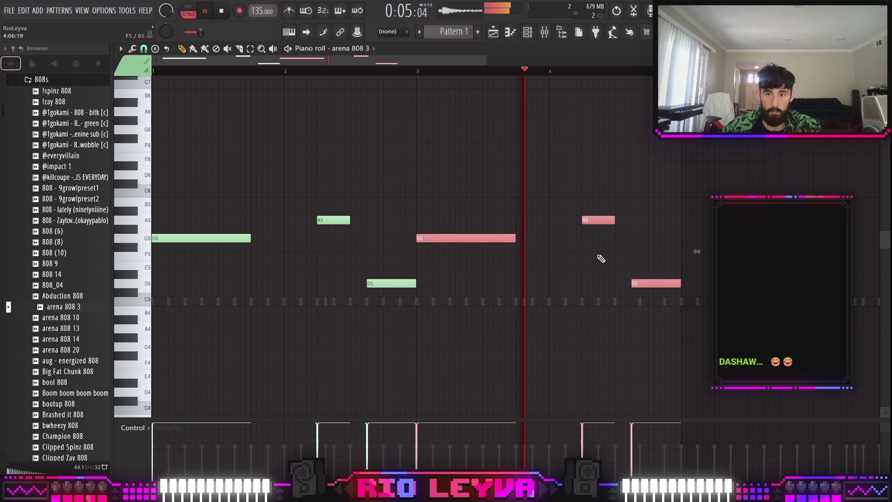
pyautogui.hotkey('ctrl', 'd')
# Lower bar 4's A5 note an octave to A4, remove the following D5 and lengthen the A4 to bar 5.
pyautogui.scroll(-3, 604, 265)
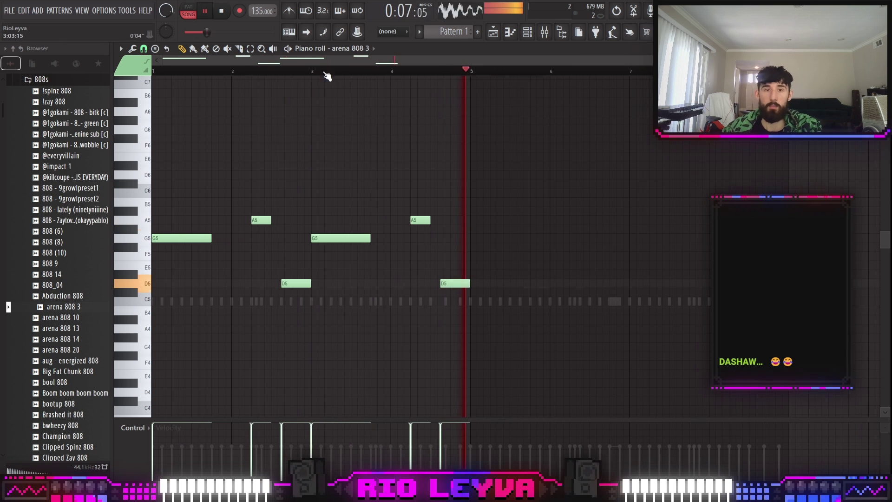
pyautogui.scroll(5, 600, 195)
pyautogui.press('e')
pyautogui.hotkey('ctrl', 'Down')
pyautogui.scroll(-3, 581, 233)
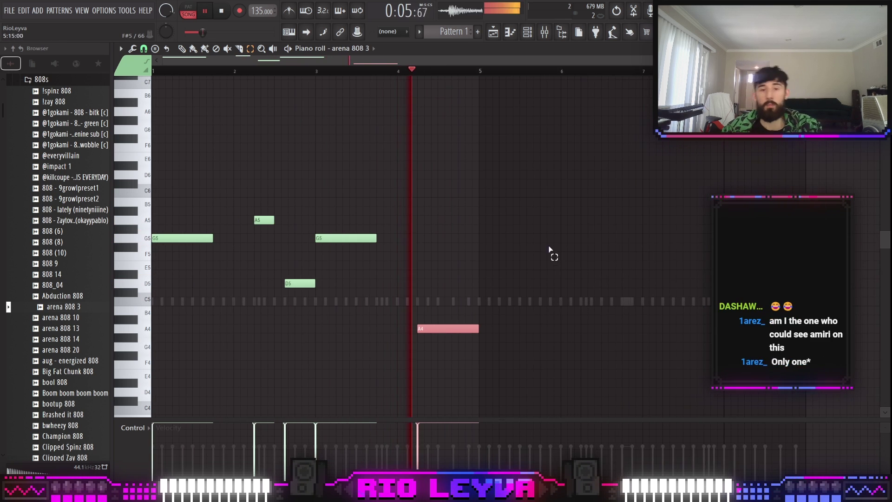
# Split bar 4's A4 note, raise its second part to D5 and shorten both so the D5 directly follows.
pyautogui.hotkey('ctrl', 'd')
pyautogui.scroll(3, 474, 251)
pyautogui.hotkey('ctrl', 'b')
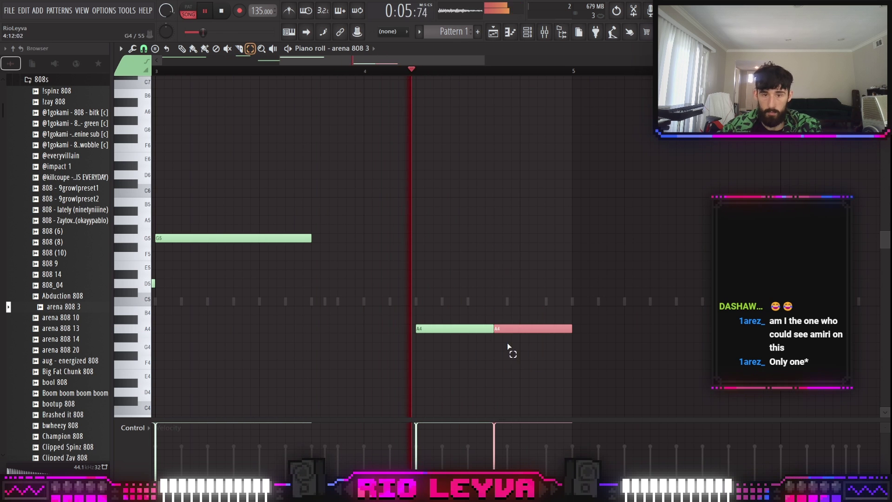
pyautogui.hotkey('shift', 'Up')
pyautogui.hotkey('shift', 'Up')
pyautogui.hotkey('shift', 'Up')
pyautogui.press('space')
pyautogui.moveTo(495, 301); pyautogui.dragTo(467, 282)
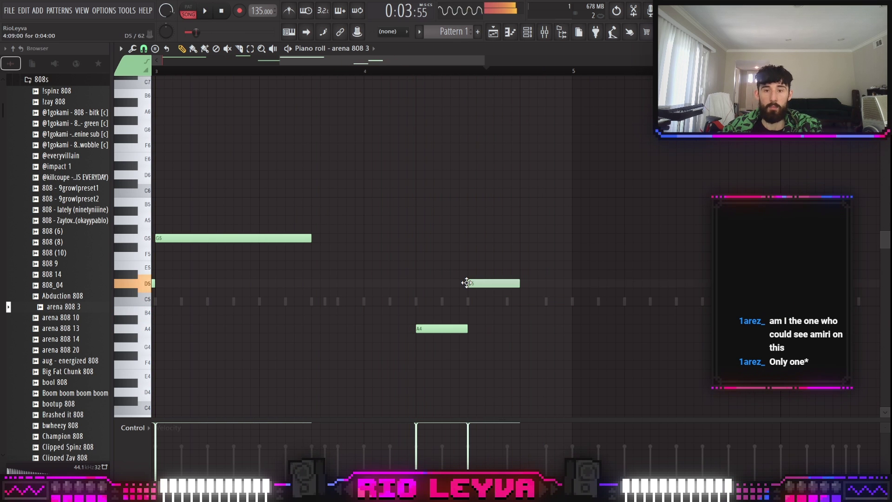
# Lengthen bar 4's D5 note past bar 5 and slice it shortly before the end of bar 4.
pyautogui.scroll(-3, 474, 295)
pyautogui.press('space')
pyautogui.scroll(3, 491, 303)
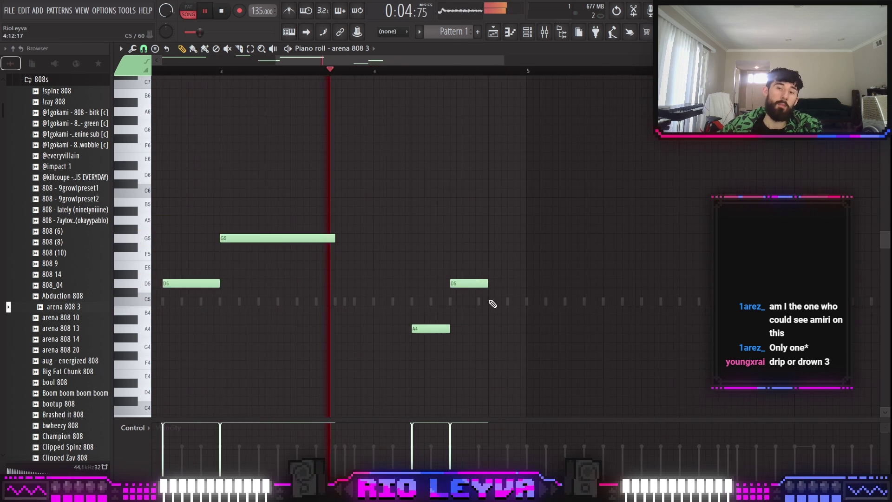
pyautogui.scroll(1, 495, 297)
pyautogui.moveTo(494, 311); pyautogui.dragTo(517, 317)
pyautogui.click(530, 313)
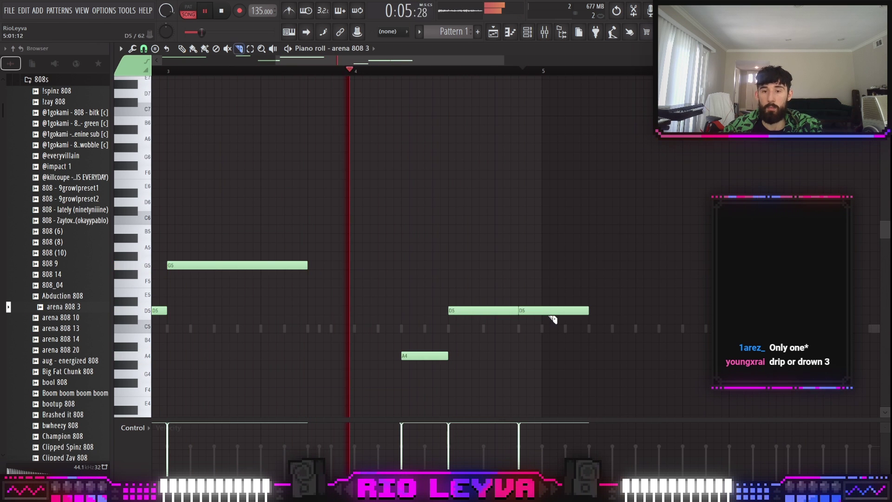
# Trim the last D5 note at bar 5 and duplicate the four-bar 808 melody into bars 5 to 8.
pyautogui.scroll(-3, 469, 293)
pyautogui.hotkey('ctrl', 'b')
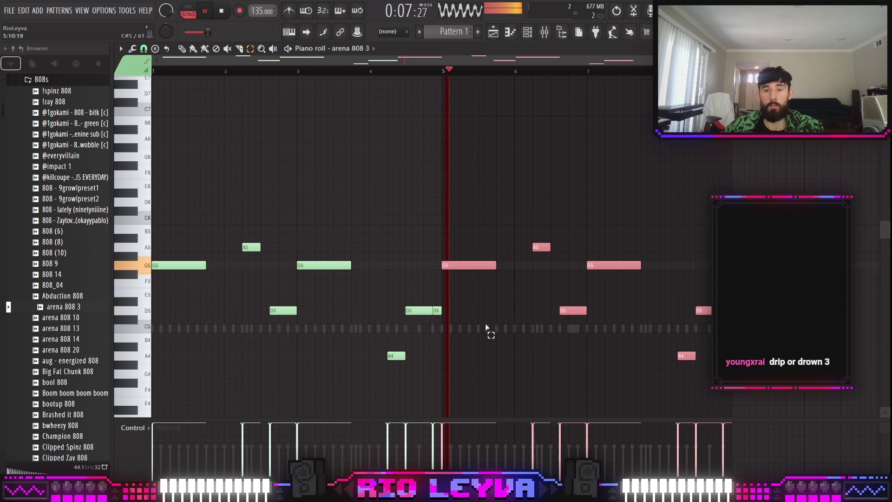
# Replace the arena 808 3 sample with The Cave 808 (Kenny's Favorite) from the 808s folder, keeping the melody.
pyautogui.click(525, 37)
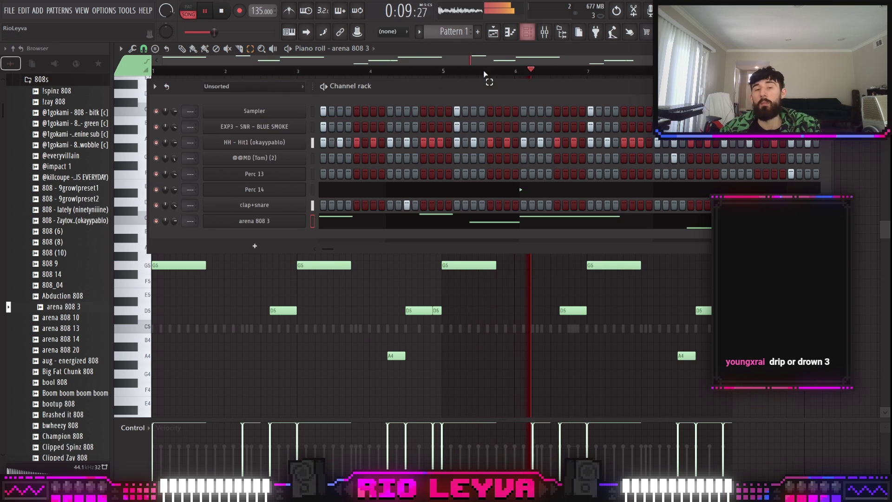
pyautogui.scroll(5, 55, 186)
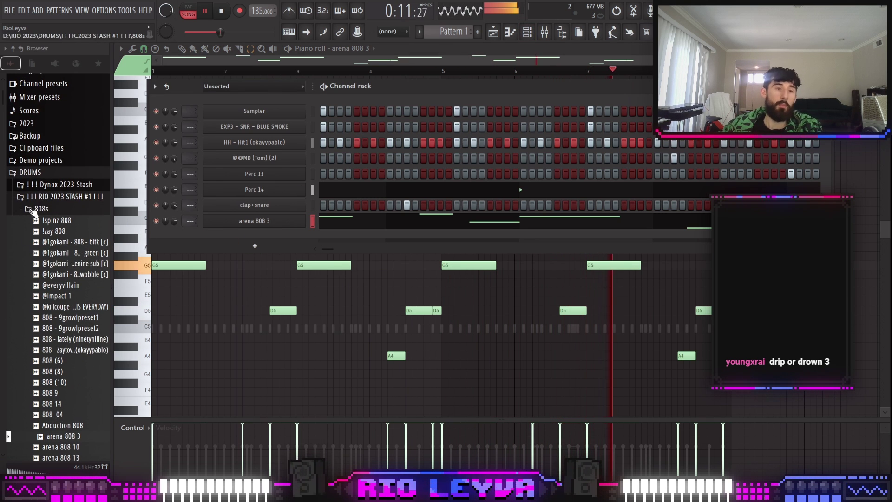
pyautogui.click(37, 207)
pyautogui.click(43, 255)
pyautogui.click(57, 257)
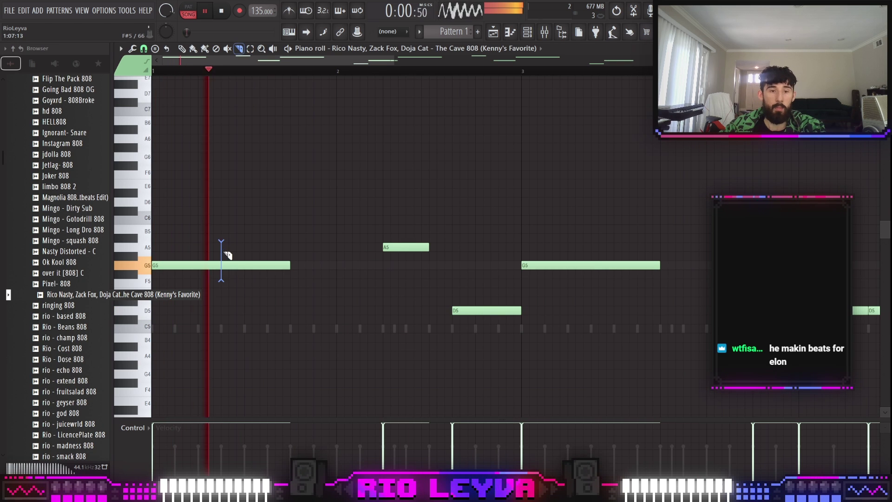
# Slice the long G5 notes in bars 1 and 3 of The Cave 808 melody into two notes each.
pyautogui.click(228, 254)
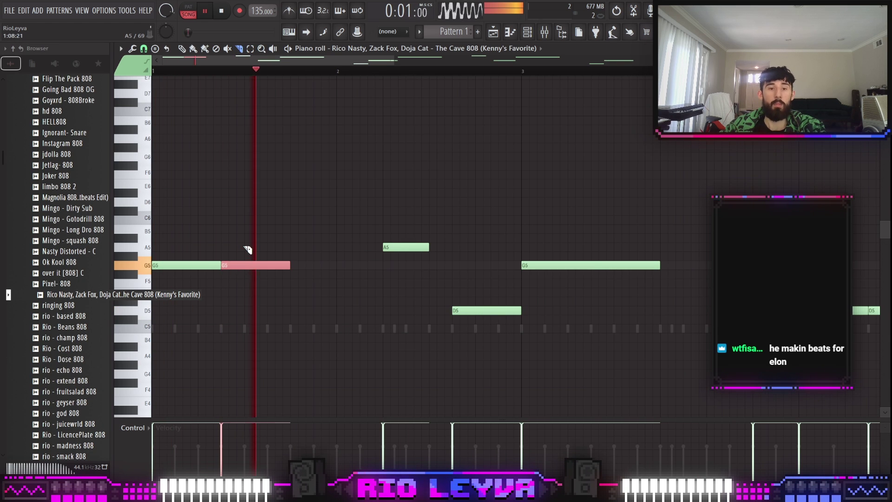
pyautogui.scroll(-2, 484, 288)
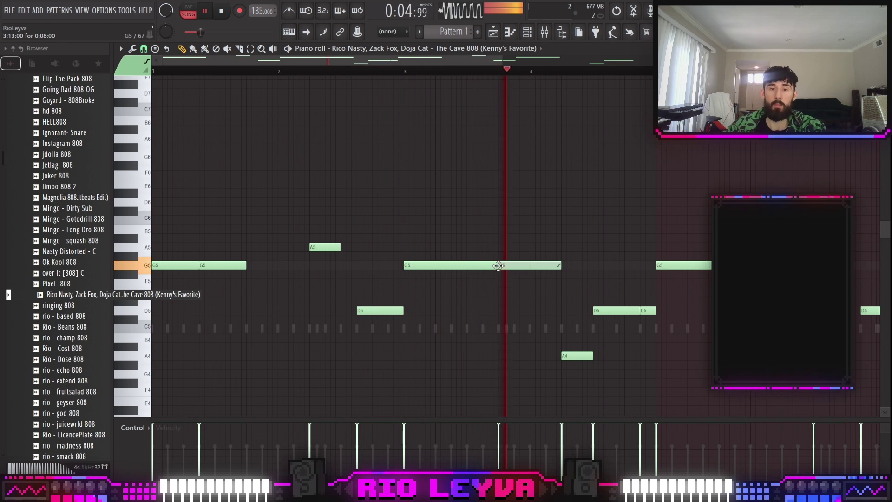
pyautogui.scroll(-2, 588, 308)
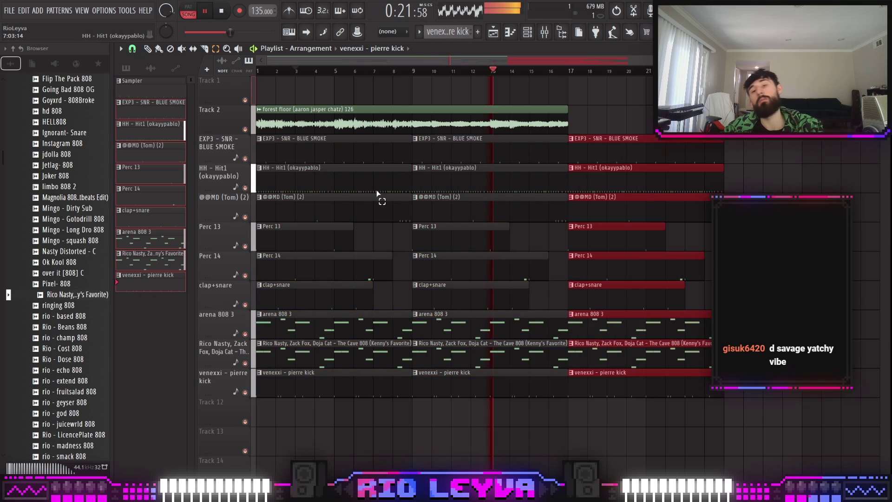
# Duplicate the drum and 808 clips three more times and the forest floor loop twice along the timeline.
pyautogui.hotkey('ctrl', 'b')
pyautogui.hotkey('ctrl', 'b')
pyautogui.hotkey('ctrl', 'b')
pyautogui.scroll(-2, 377, 194)
pyautogui.keyDown('ctrl'); pyautogui.click(279, 112); pyautogui.keyUp('ctrl')
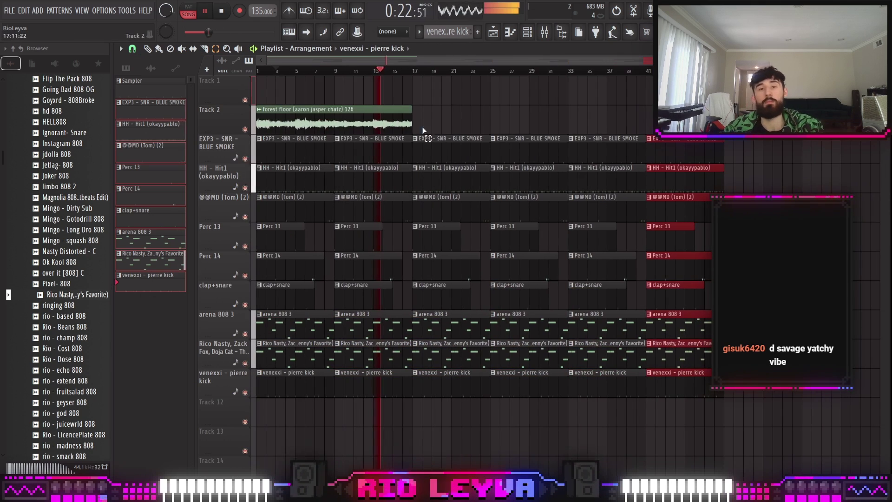
pyautogui.hotkey('ctrl', 'b')
pyautogui.hotkey('ctrl', 'b')
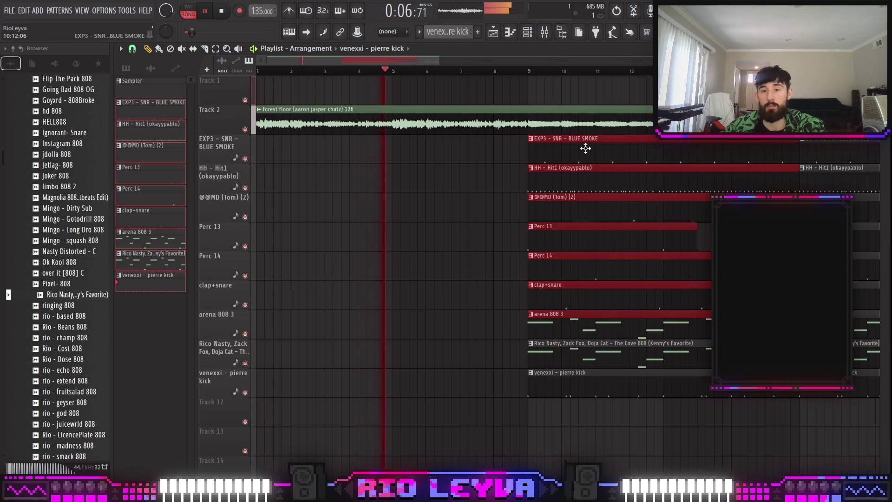
# Copy the drum clips from bar 9 to bar 1 and replace The Cave 808 clip there with arena 808 3.
pyautogui.moveTo(586, 148); pyautogui.dragTo(314, 148)
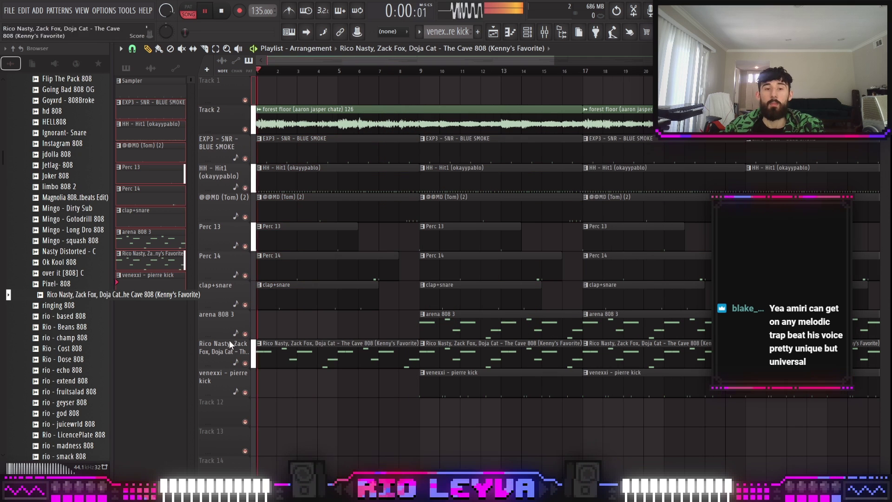
pyautogui.press('space')
pyautogui.rightClick(343, 365)
pyautogui.moveTo(486, 329); pyautogui.dragTo(480, 329)
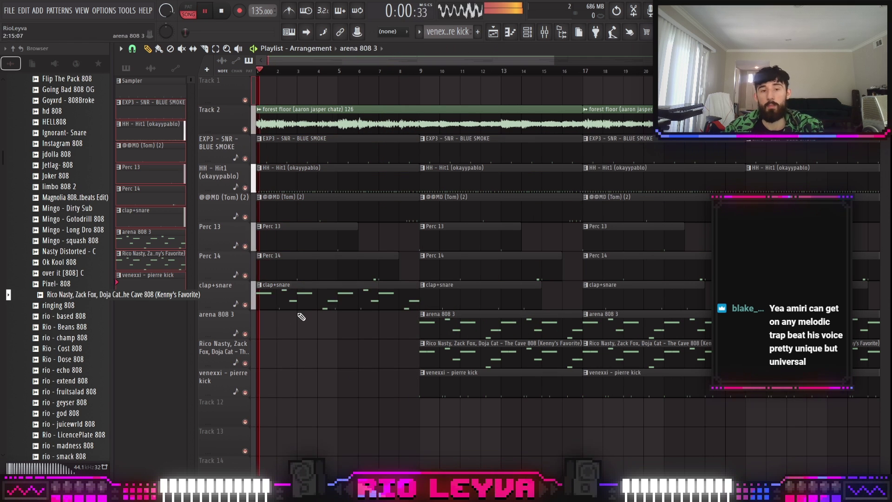
pyautogui.moveTo(302, 302); pyautogui.dragTo(296, 324)
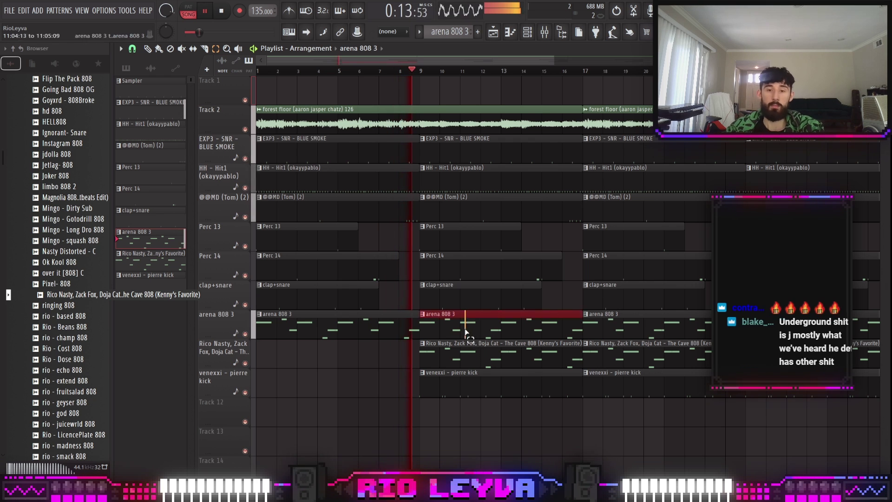
# Remove The Cave 808 clip from bar 9 and the arena 808 3 clip from bar 25.
pyautogui.rightClick(469, 336)
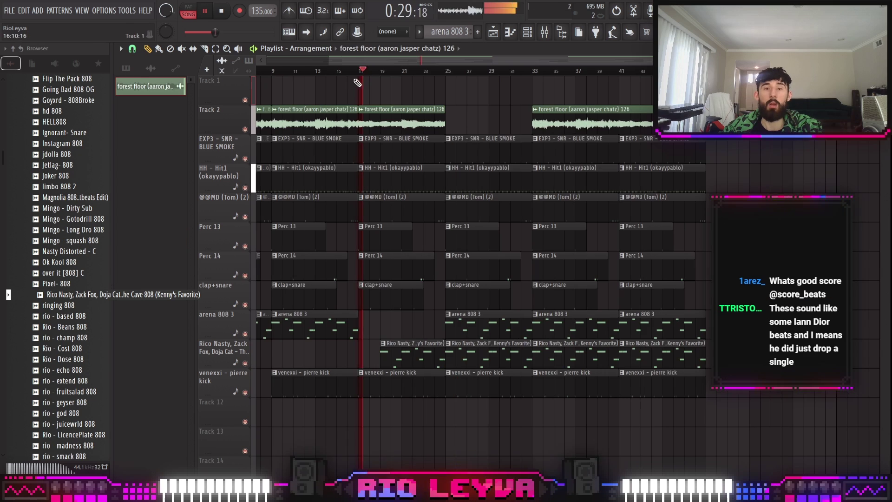
pyautogui.scroll(1, 414, 159)
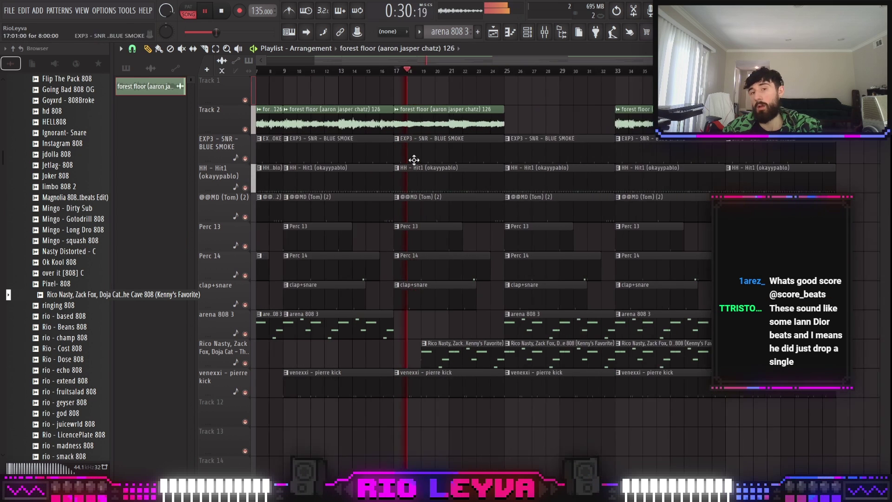
pyautogui.rightClick(522, 338)
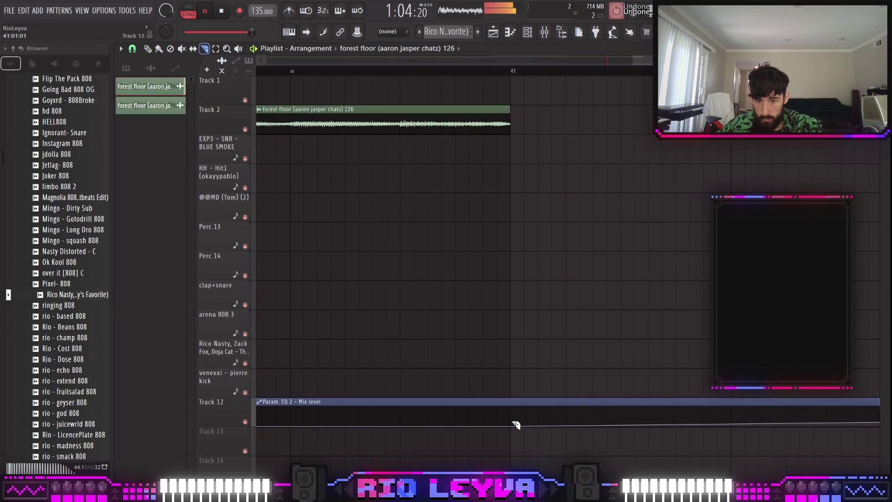
# Cut the Param. EQ 2 mix level automation at bar 41 and duplicate the whole arrangement twice.
pyautogui.moveTo(514, 425); pyautogui.dragTo(746, 448)
pyautogui.hotkey('ctrl', 'a')
pyautogui.hotkey('ctrl', 'b')
pyautogui.hotkey('ctrl', 'b')
pyautogui.scroll(-4, 316, 209)
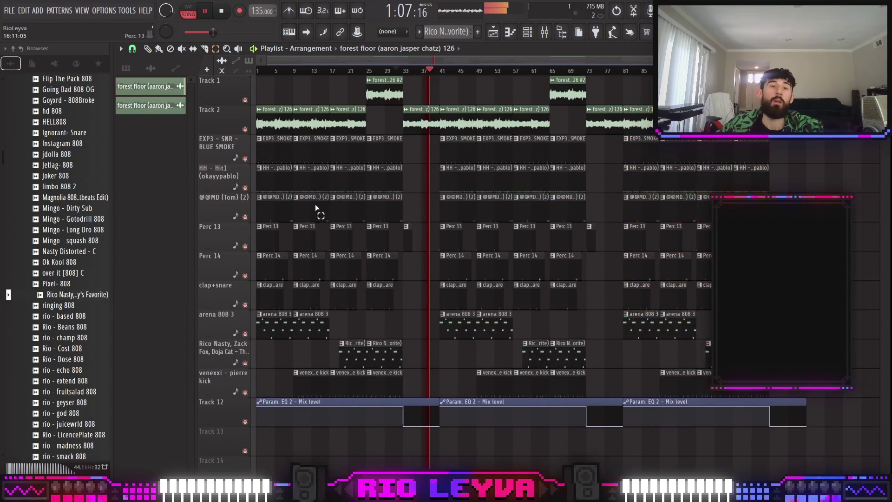
# Route the drum and 808 channels, from EXP3 - SNR to the pierre kick, to mixer tracks 2 to 10.
pyautogui.click(526, 31)
pyautogui.click(265, 88)
pyautogui.click(254, 97)
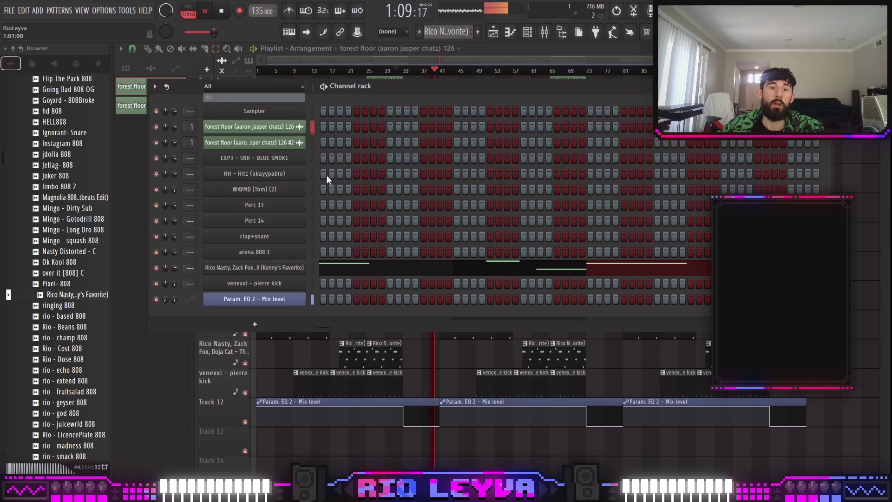
pyautogui.click(545, 31)
pyautogui.hotkey('ctrl', 'l')
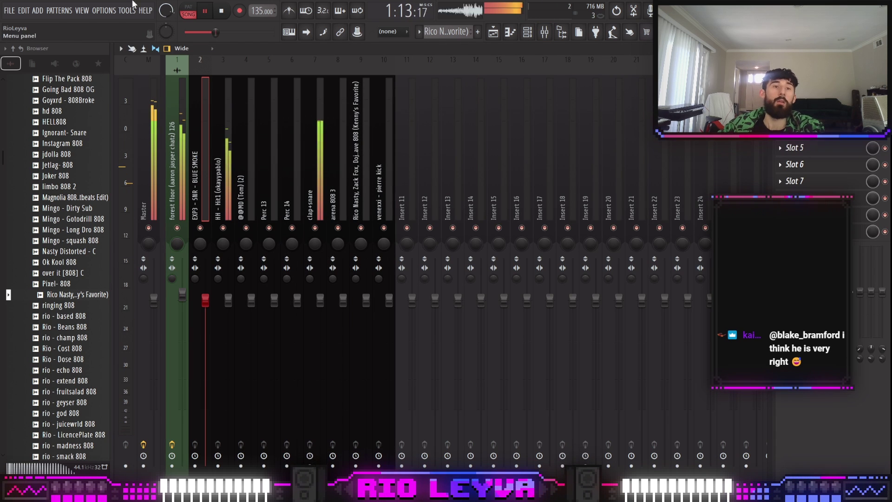
# Check the project's info page and close the settings.
pyautogui.click(105, 10)
pyautogui.click(145, 101)
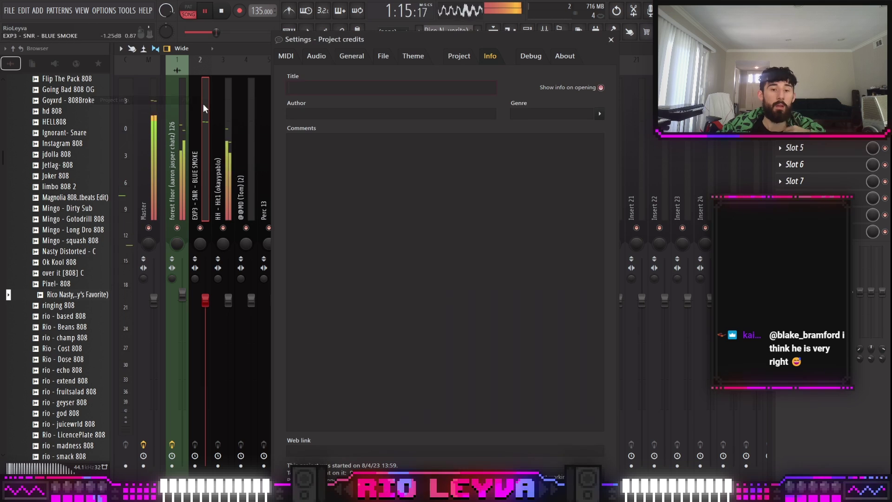
pyautogui.click(611, 39)
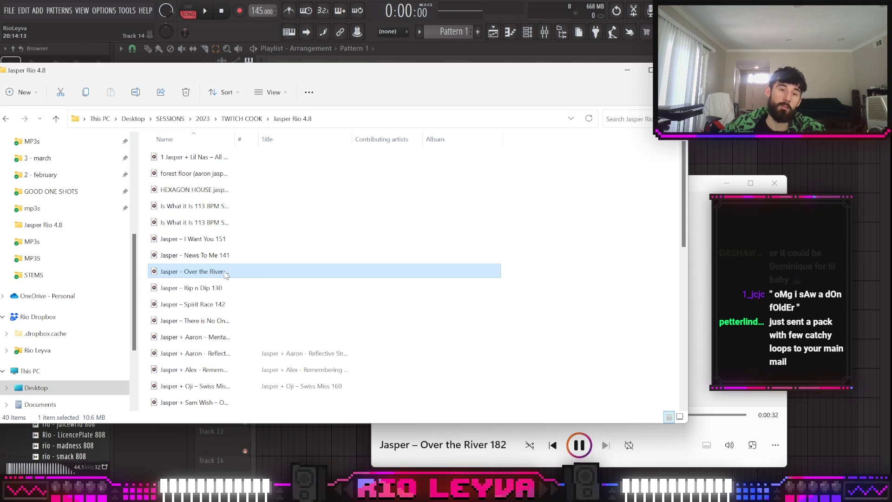
# Audition Jasper – Over the River 182, import it into the new project and add the Tay Keith 808 OG sample.
pyautogui.click(420, 278)
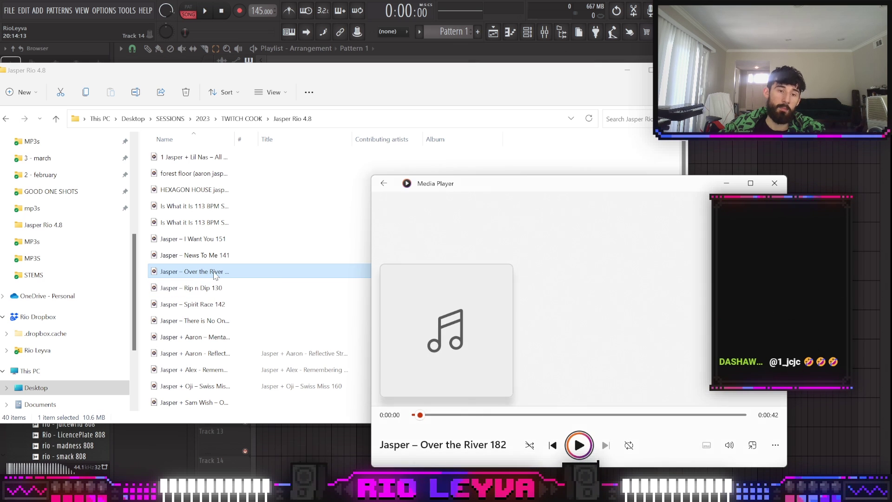
pyautogui.click(204, 278)
pyautogui.moveTo(203, 272); pyautogui.dragTo(279, 154)
pyautogui.moveTo(272, 120); pyautogui.dragTo(272, 117)
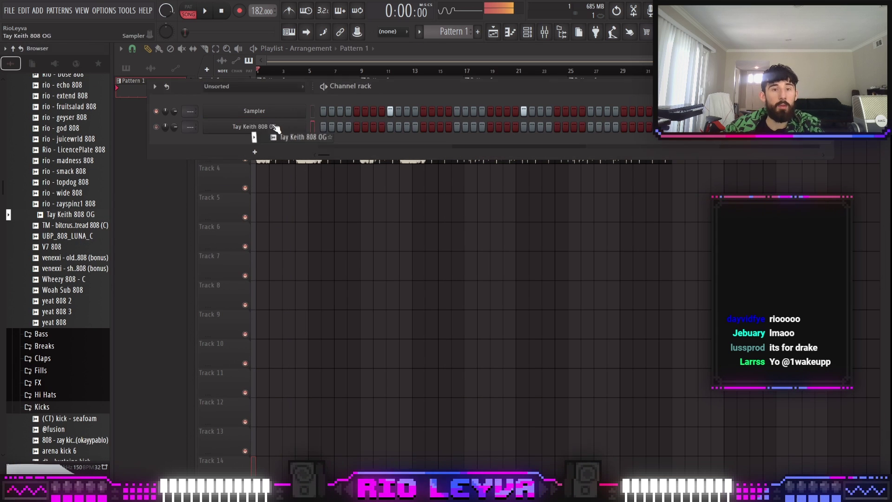
pyautogui.click(272, 114)
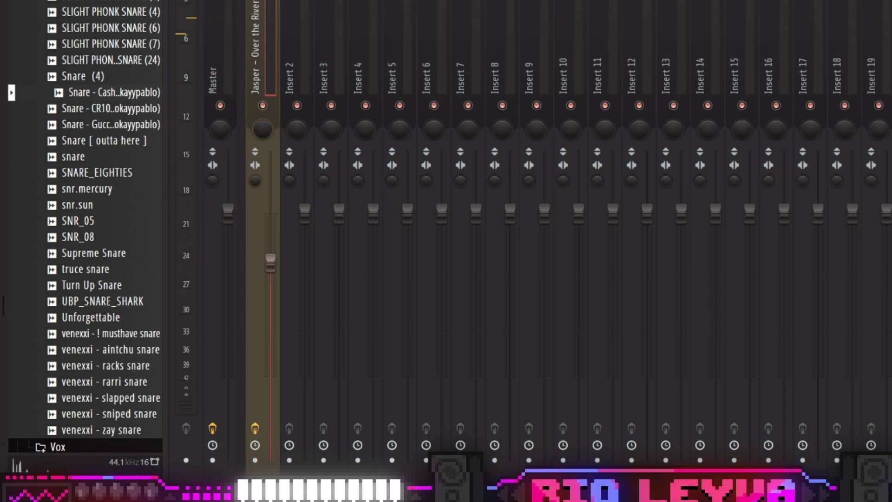
# Lower the Over the River loop's mixer level and play it back with the channel rack open.
pyautogui.moveTo(270, 262); pyautogui.dragTo(270, 285)
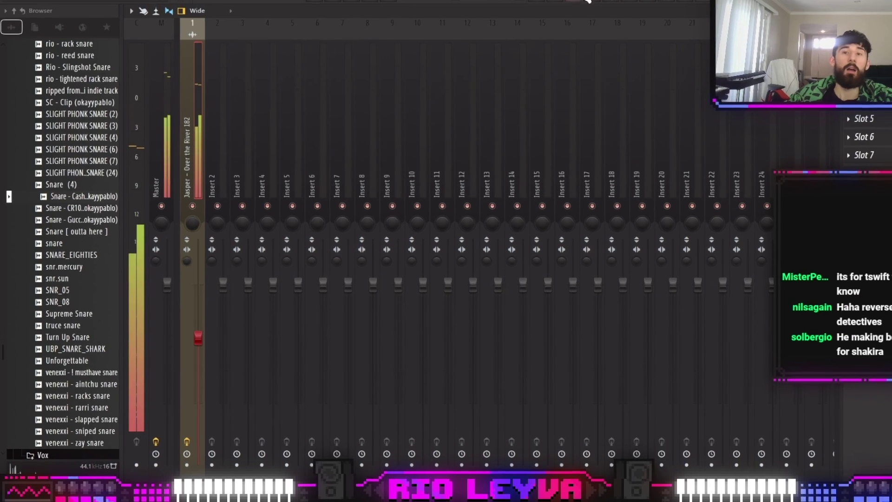
pyautogui.press('F6')
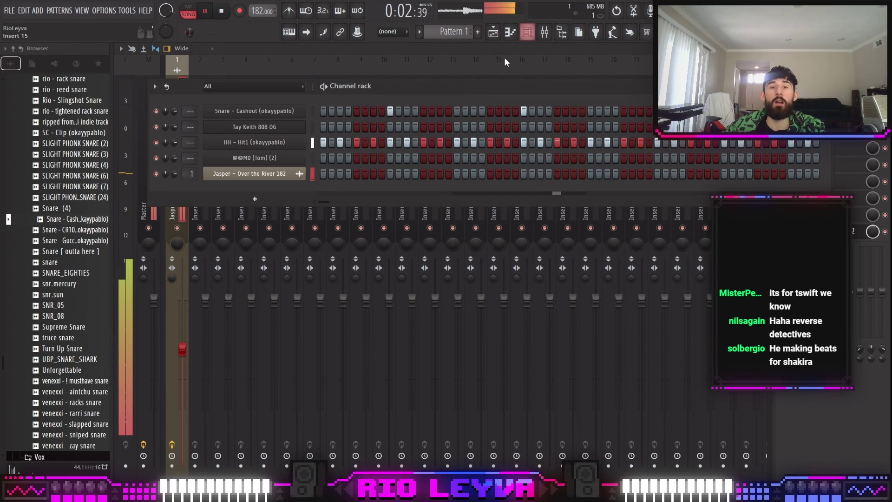
pyautogui.click(250, 173)
pyautogui.press('space')
pyautogui.press('space')
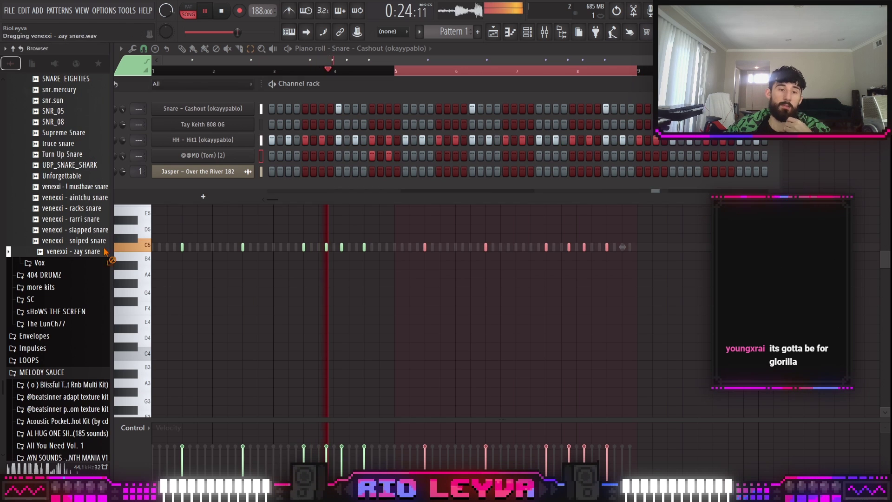
# Add the venexxi - zay snare sample as a new channel.
pyautogui.moveTo(104, 250); pyautogui.dragTo(263, 194)
pyautogui.press('space')
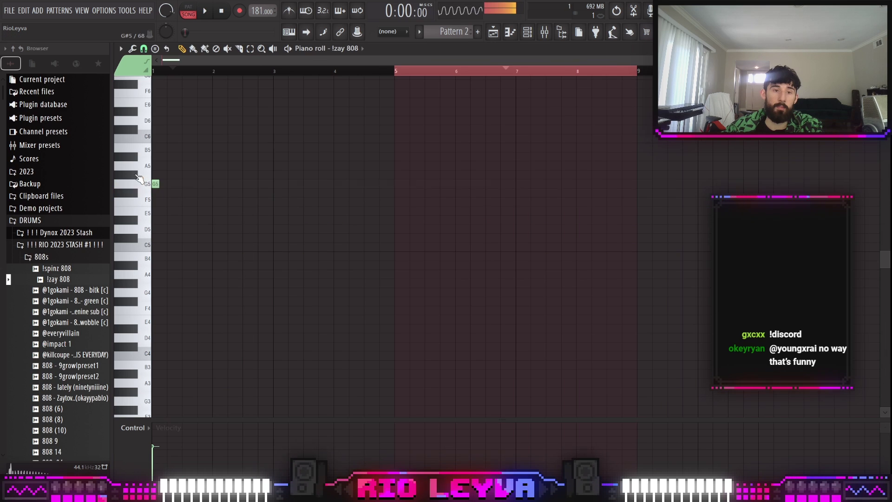
# Lengthen the !zay 808's G5 note to about 1.75 bars and slice it at beat 4 of bar 1 and beat 2 of bar 2.
pyautogui.press('space')
pyautogui.scroll(3, 181, 196)
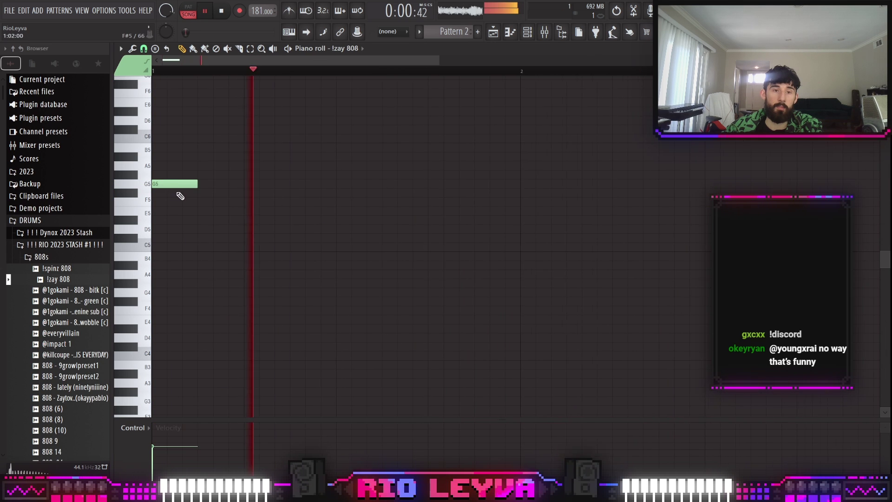
pyautogui.moveTo(199, 184); pyautogui.dragTo(801, 184)
pyautogui.press('c')
pyautogui.moveTo(421, 174)
pyautogui.mouseDown()
pyautogui.moveTo(418, 205)
pyautogui.moveTo(419, 158)
pyautogui.mouseUp()
pyautogui.scroll(-3, 441, 203)
# Extend the last G5 note of the !zay 808 to the start of bar 3.
pyautogui.press('space')
pyautogui.press('space')
pyautogui.press('e')
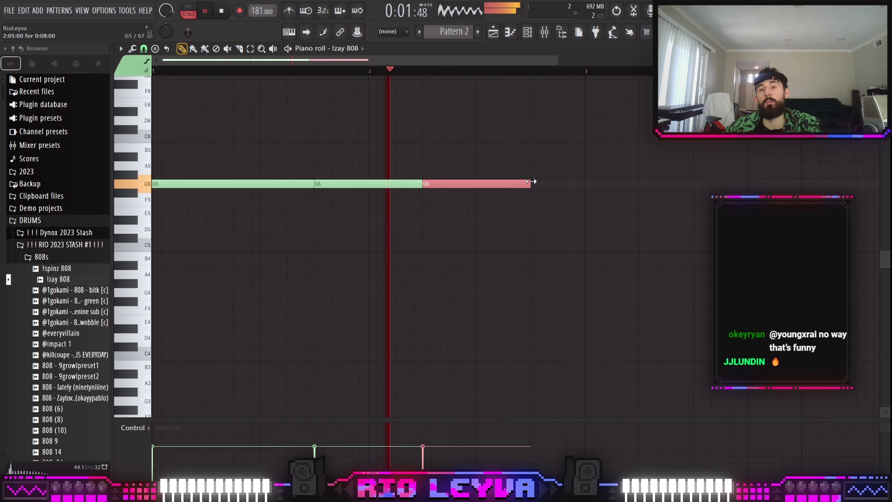
pyautogui.click(566, 174)
pyautogui.scroll(-2, 438, 229)
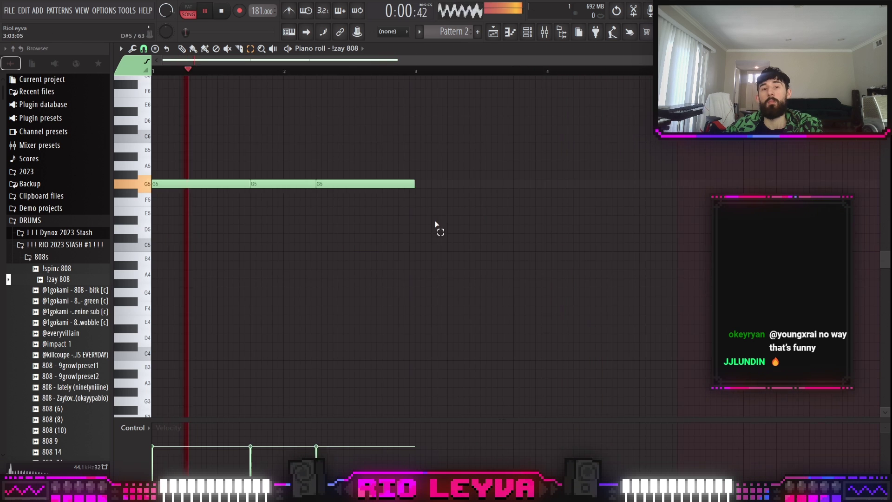
# Duplicate the two-bar 808 line into bars 3 and 4 and slice the first duplicated note in half.
pyautogui.hotkey('ctrl', 'a')
pyautogui.hotkey('ctrl', 'b')
pyautogui.press('c')
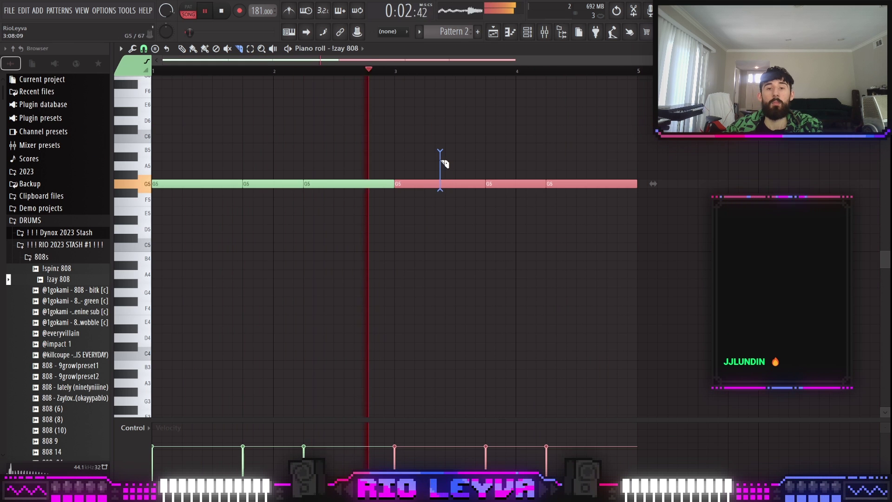
pyautogui.moveTo(440, 162); pyautogui.dragTo(441, 161)
pyautogui.scroll(-2, 490, 215)
# Duplicate the four-bar 808 line into bars 5 to 8 and transpose the copy to C5.
pyautogui.hotkey('ctrl', 'a')
pyautogui.hotkey('ctrl', 'b')
pyautogui.press('e')
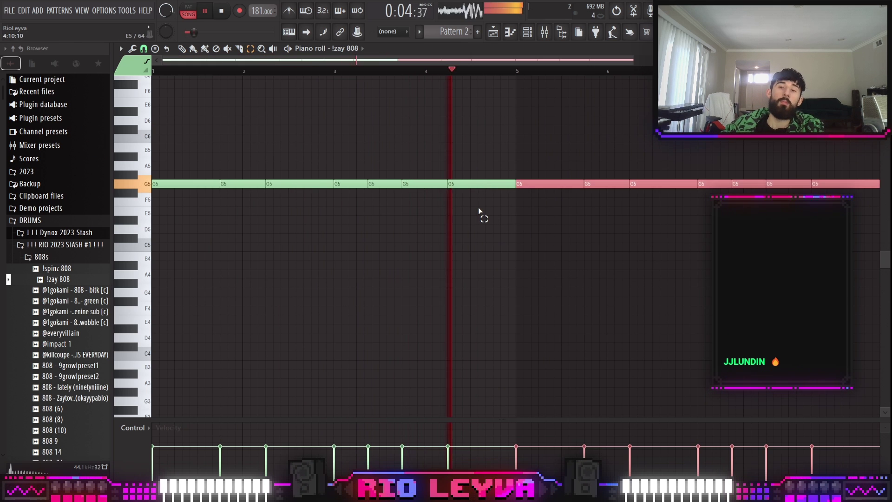
pyautogui.hotkey('shift', 'Up')
pyautogui.hotkey('shift', 'Up')
pyautogui.hotkey('shift', 'Up')
pyautogui.hotkey('shift', 'Up')
pyautogui.hotkey('shift', 'Up')
pyautogui.hotkey('ctrl', 'Down')
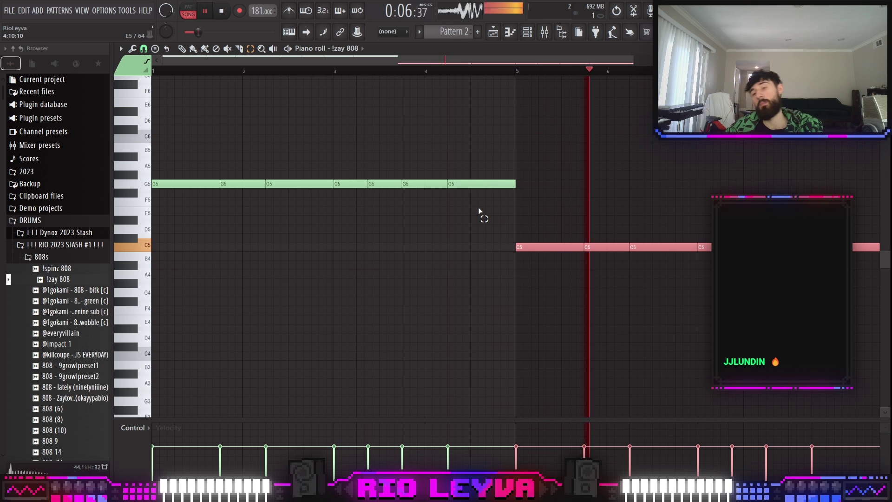
pyautogui.scroll(-2, 600, 242)
pyautogui.click(567, 266)
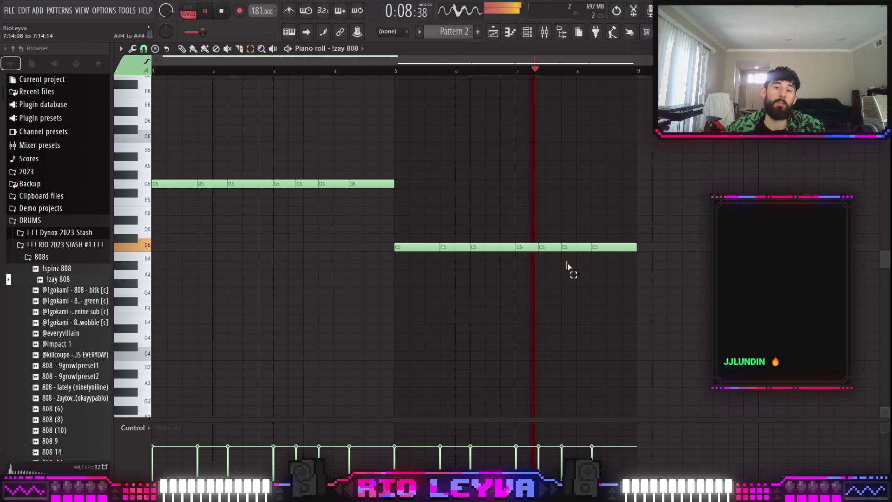
# Set the !zay 808 channel's cut groups to 2 by 2 and its volume multiplier to 121%.
pyautogui.click(528, 31)
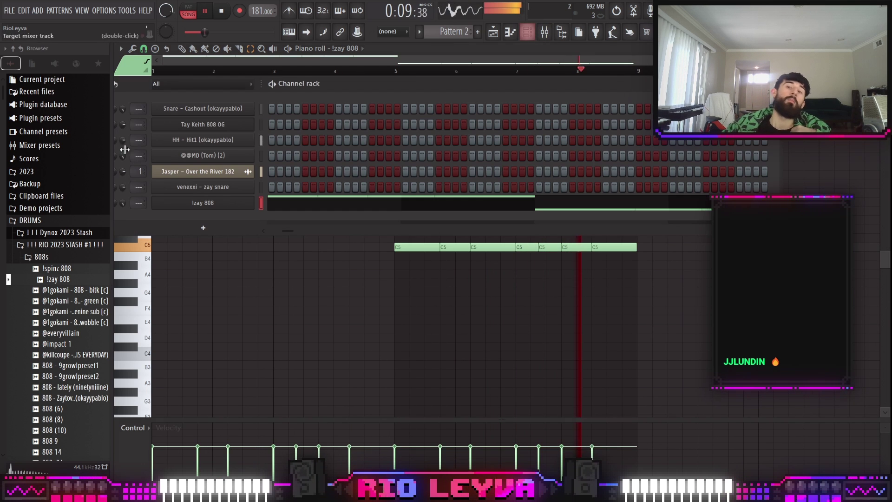
pyautogui.click(182, 205)
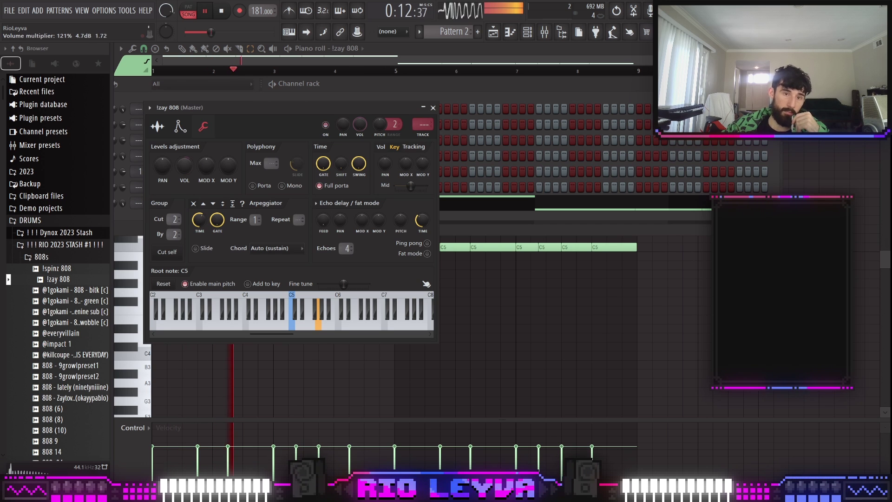
pyautogui.click(542, 294)
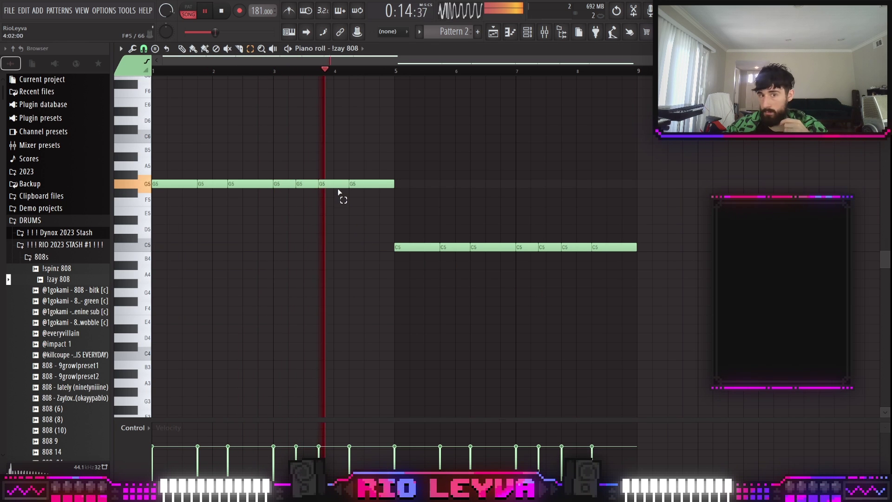
# Lower the C5 notes in bars 5 to 8 to B4 and split the last one in bar 8.
pyautogui.scroll(3, 535, 260)
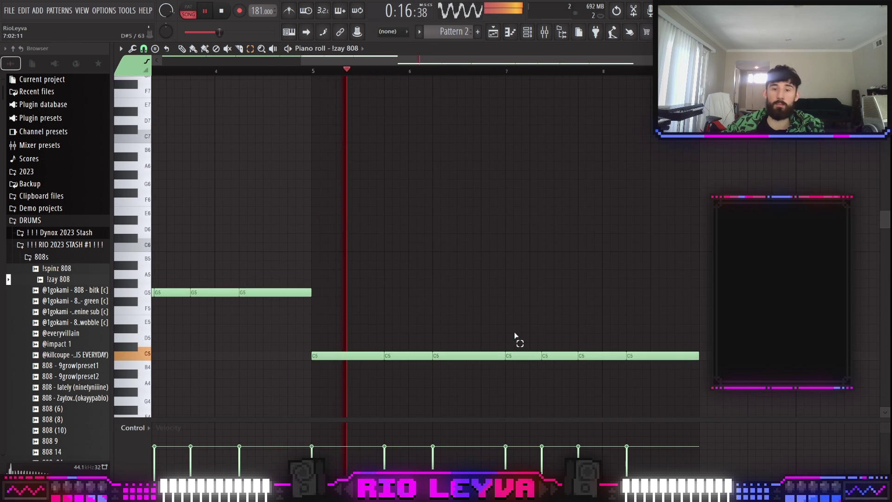
pyautogui.scroll(-2, 551, 274)
pyautogui.scroll(1, 530, 209)
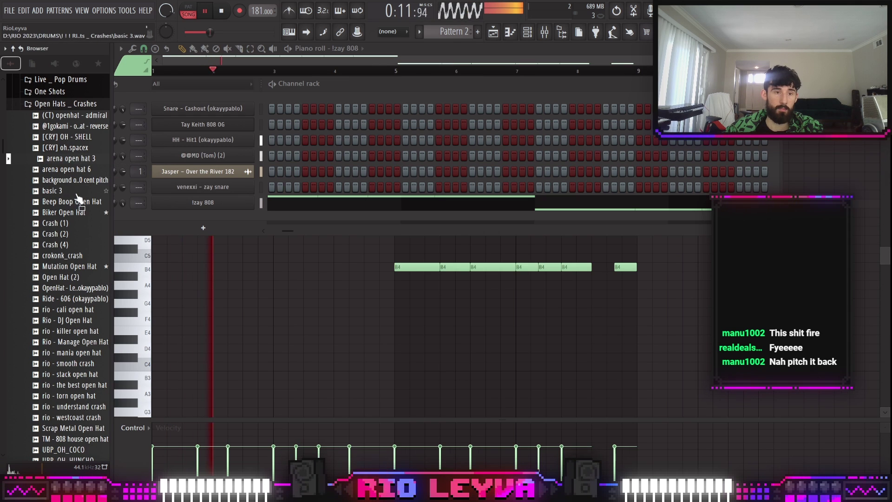
# Add the basic 3 open hat as a new channel and place three hits in its step sequence.
pyautogui.moveTo(79, 200); pyautogui.dragTo(252, 225)
pyautogui.press('space')
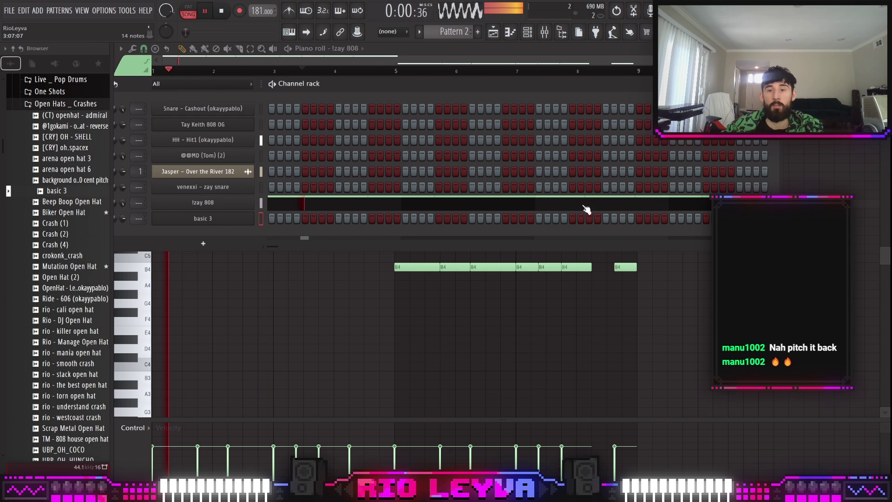
pyautogui.click(539, 218)
pyautogui.click(589, 218)
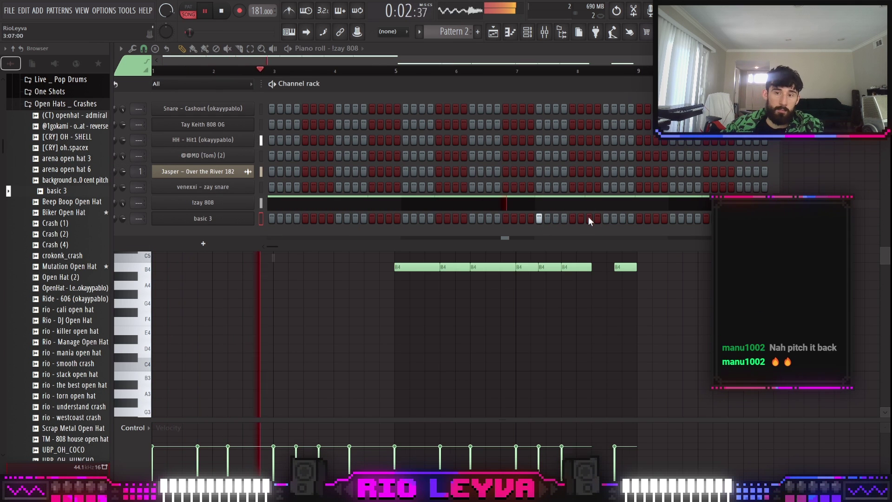
pyautogui.click(639, 218)
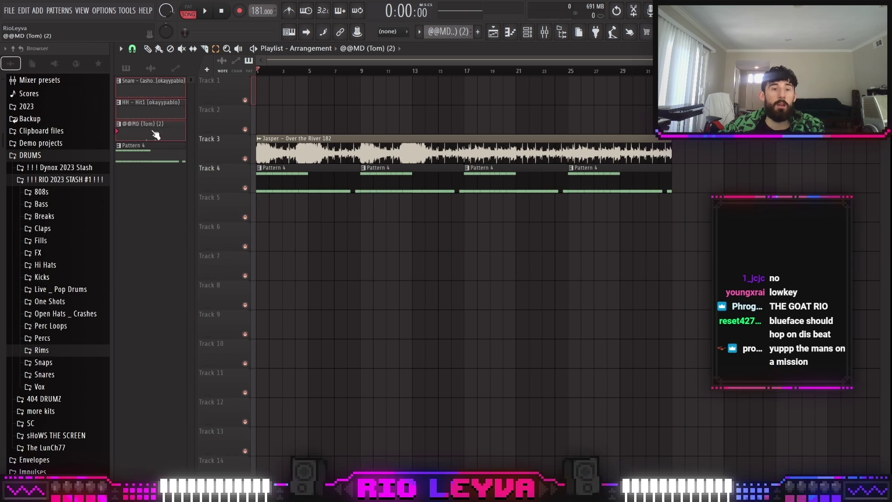
# Place the six split drum and 808 patterns at bar 1 on tracks 5 to 10 and delete the combined clips on Track 4.
pyautogui.moveTo(148, 84); pyautogui.dragTo(256, 218)
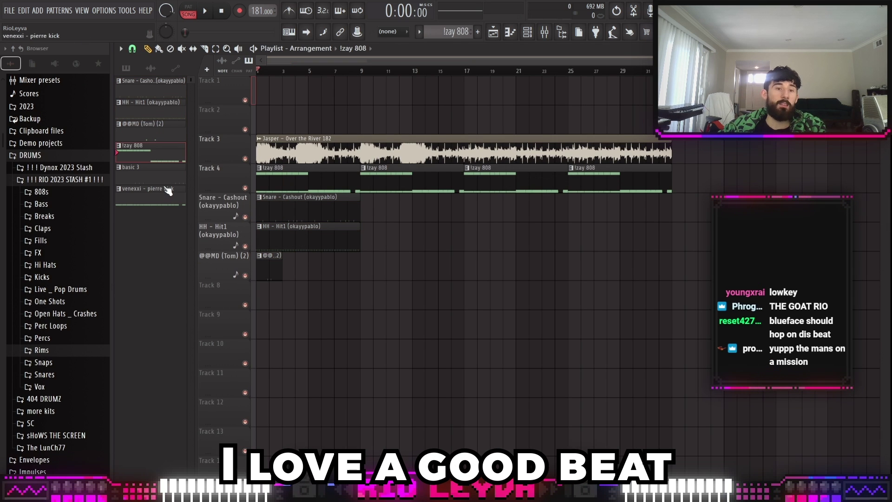
pyautogui.moveTo(249, 295); pyautogui.dragTo(259, 290)
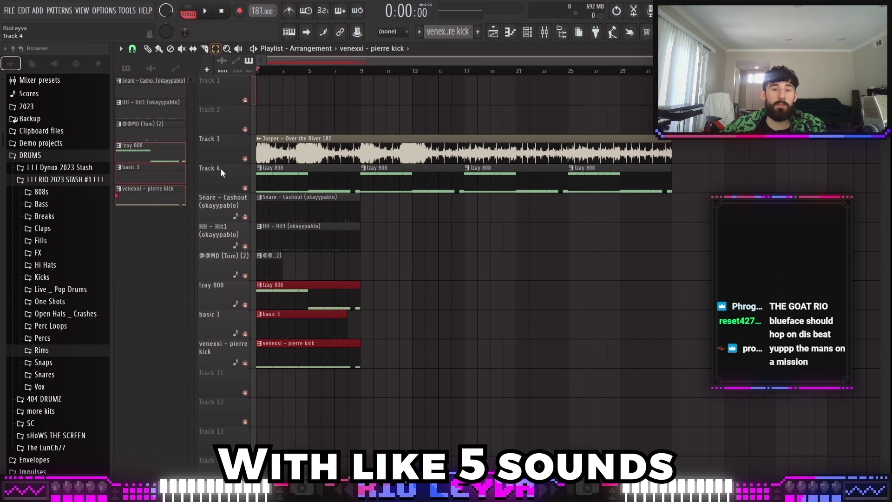
pyautogui.click(220, 169)
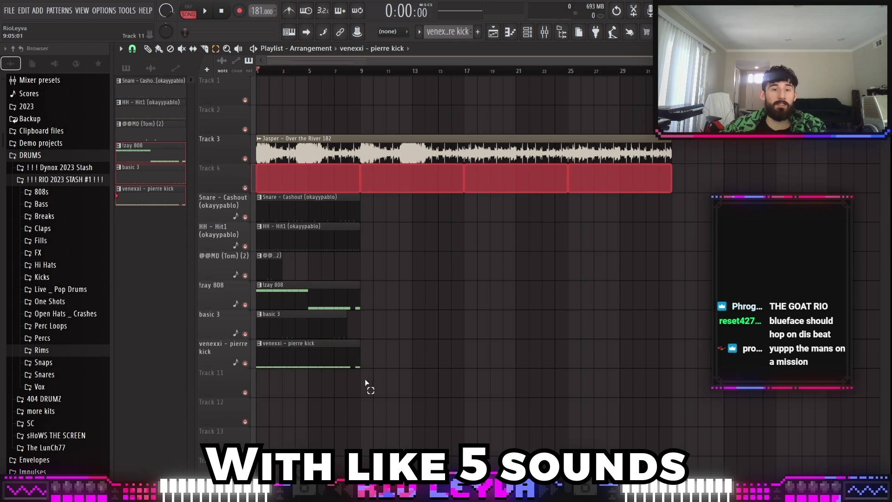
pyautogui.press('Delete')
# Repeat the eight-bar drum block three more times and clear the remaining drum clips from bars 1 to 8.
pyautogui.hotkey('ctrl', 'b')
pyautogui.hotkey('ctrl', 'b')
pyautogui.hotkey('ctrl', 'b')
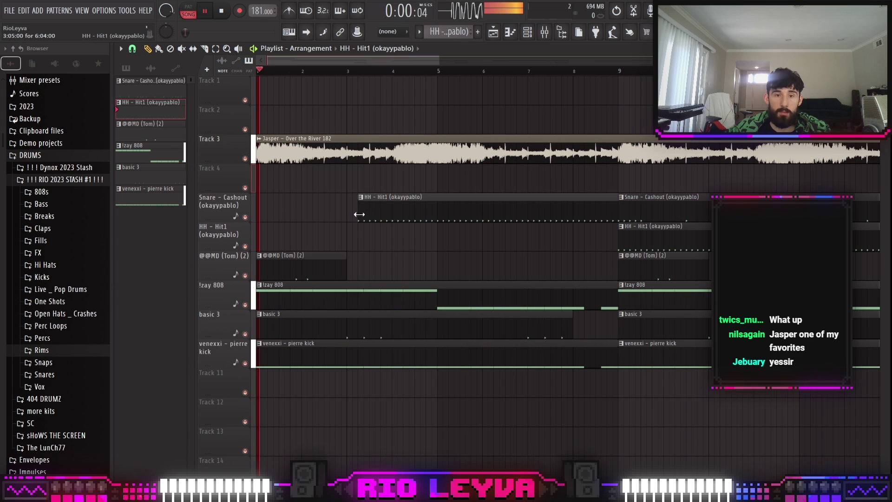
pyautogui.press('space')
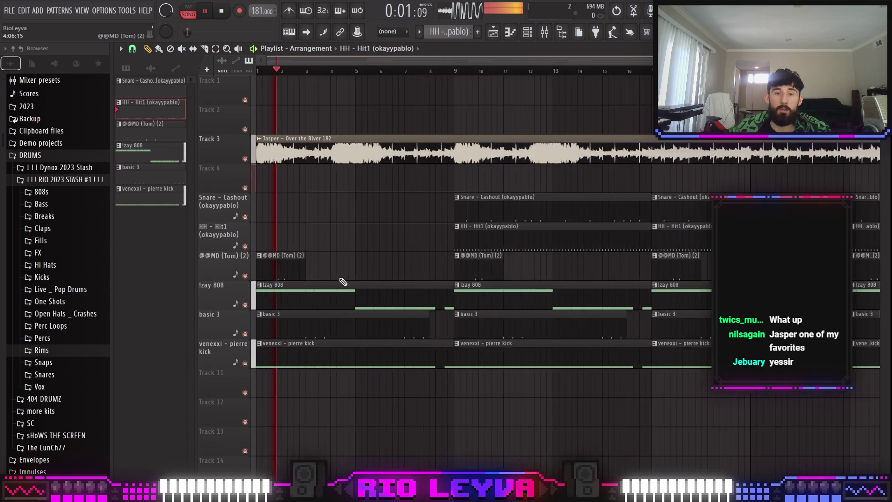
pyautogui.keyDown('ctrl'); pyautogui.scroll(-3, 328, 257); pyautogui.keyUp('ctrl')
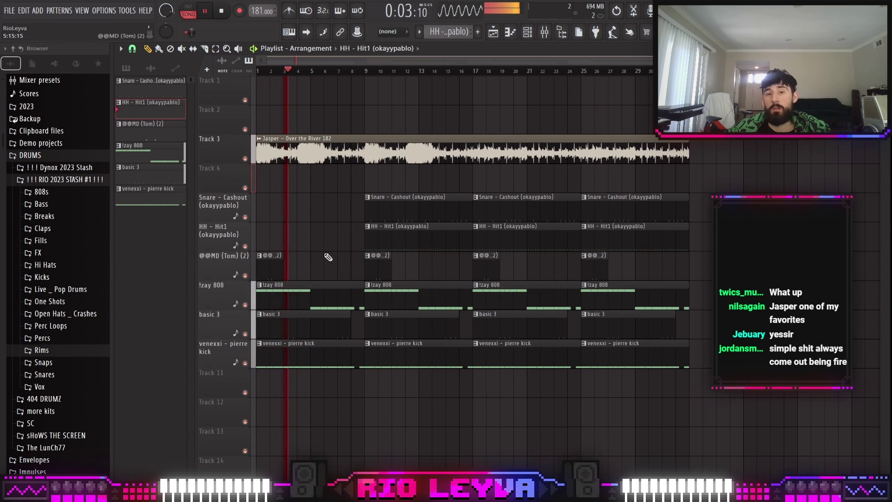
pyautogui.moveTo(254, 275); pyautogui.dragTo(312, 387)
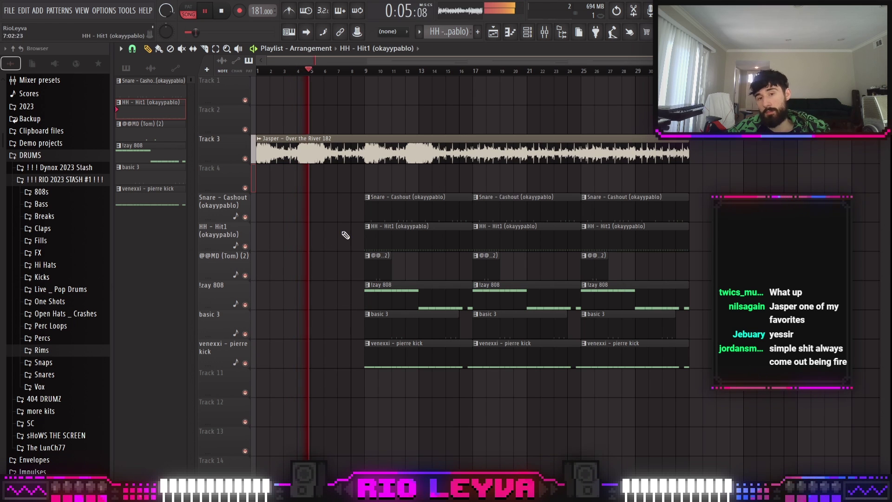
# Arrange the Jasper loop with its main section from bar 9 on Track 3 and a sliced eight-bar section at bars 1 and 25 on Track 4.
pyautogui.moveTo(504, 149); pyautogui.dragTo(396, 150)
pyautogui.keyDown('ctrl'); pyautogui.scroll(3, 468, 186); pyautogui.keyUp('ctrl')
pyautogui.press('c')
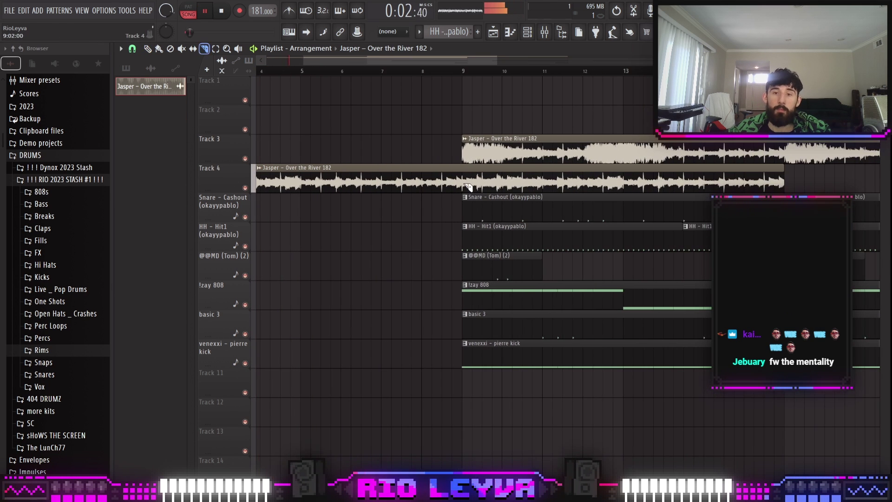
pyautogui.press('p')
pyautogui.keyDown('ctrl'); pyautogui.scroll(-3, 468, 186); pyautogui.keyUp('ctrl')
pyautogui.moveTo(428, 184); pyautogui.dragTo(684, 184)
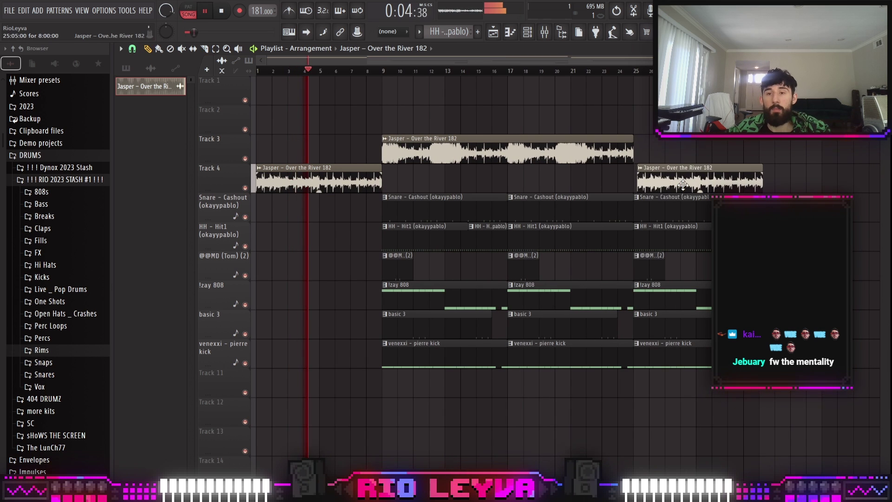
pyautogui.keyDown('ctrl'); pyautogui.scroll(-2, 683, 191); pyautogui.keyUp('ctrl')
pyautogui.click(655, 179)
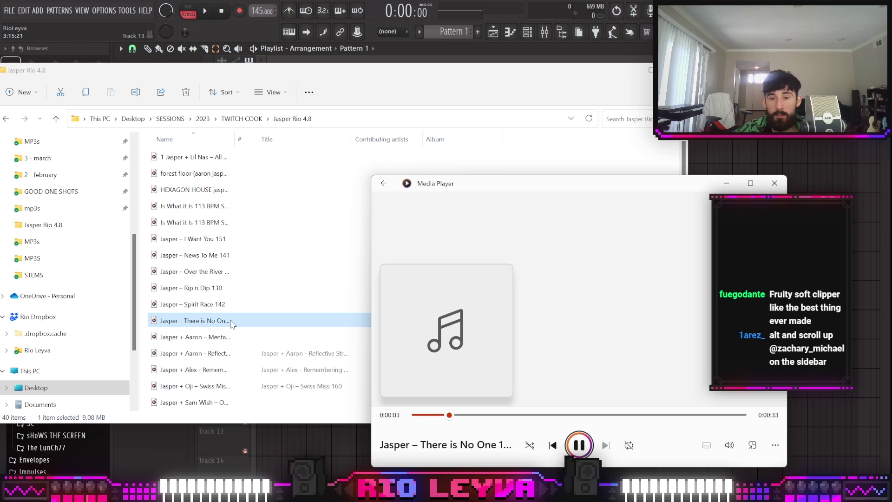
# Import the Jasper – There is No One 160 loop into the new project and set HH – Hit1 (okayypablo) to every second step.
pyautogui.click(232, 324)
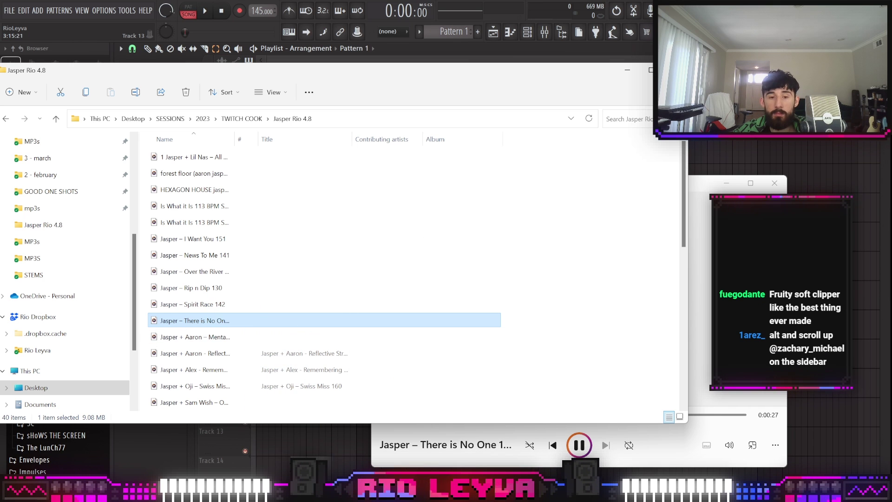
pyautogui.moveTo(196, 321); pyautogui.dragTo(261, 126)
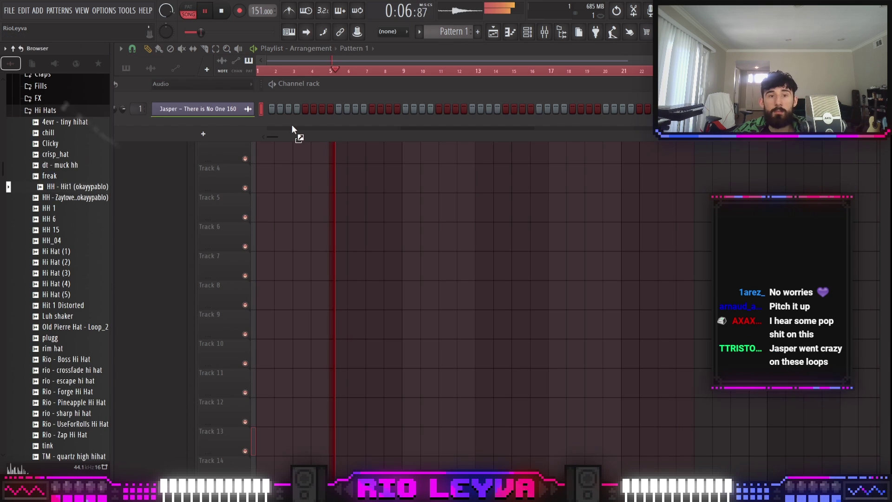
pyautogui.rightClick(251, 110)
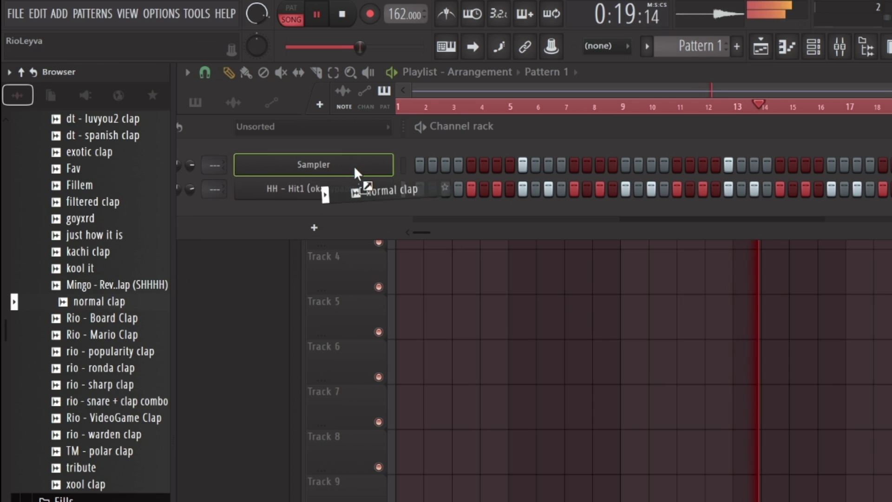
# Load the normal clap sample into the Sampler channel and set its channel volume to 97%.
pyautogui.moveTo(229, 109); pyautogui.dragTo(207, 109)
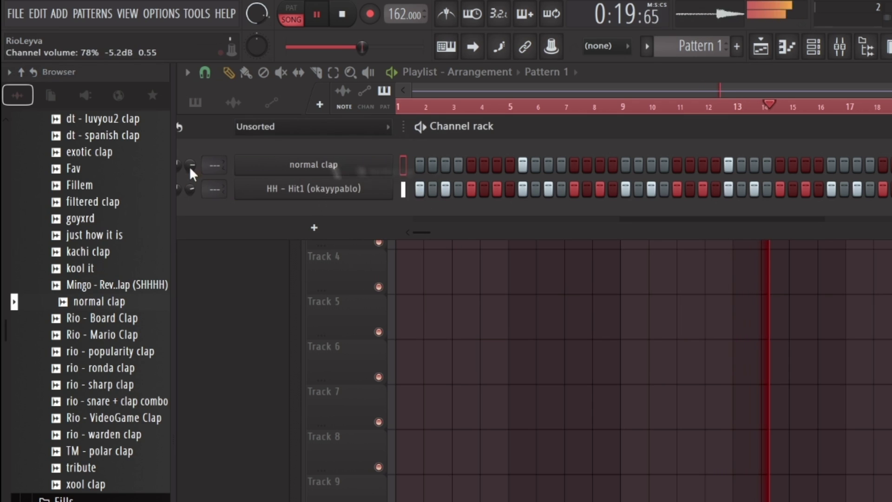
pyautogui.moveTo(190, 165); pyautogui.dragTo(190, 148)
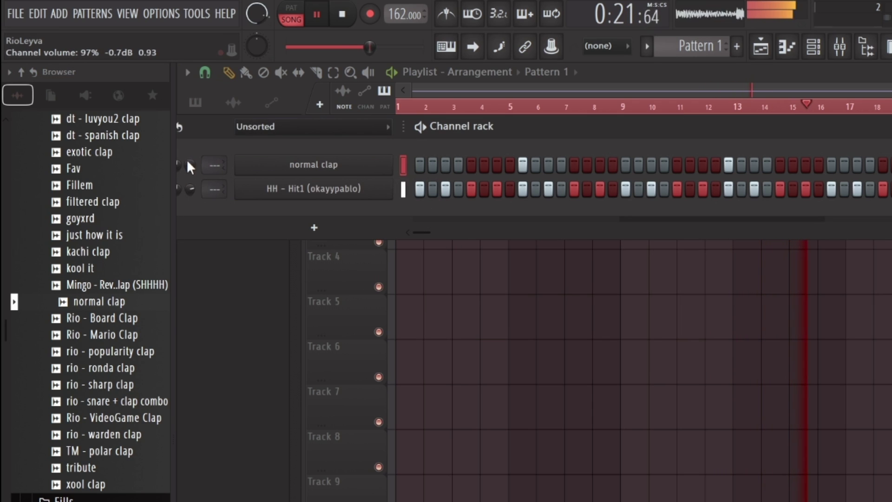
# Add Carbon Fiber Snare as a new channel and place a snare hit in its step sequence.
pyautogui.scroll(-4, 123, 412)
pyautogui.moveTo(115, 338); pyautogui.dragTo(390, 215)
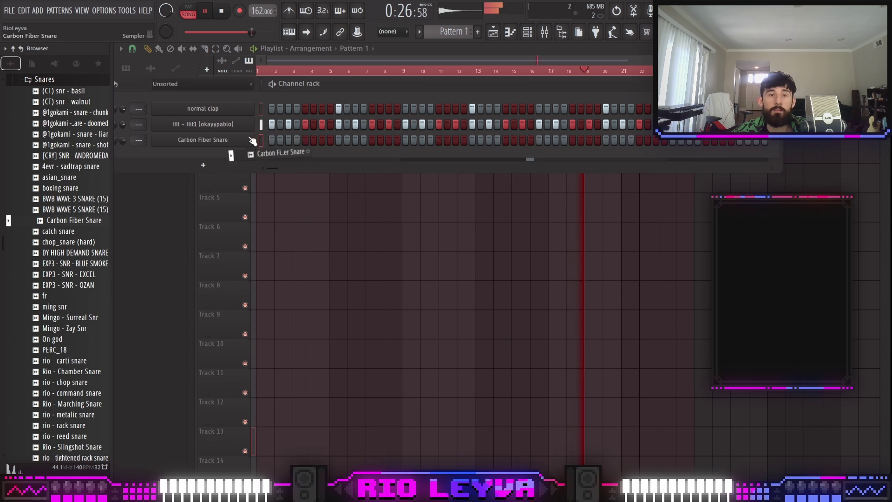
pyautogui.click(472, 139)
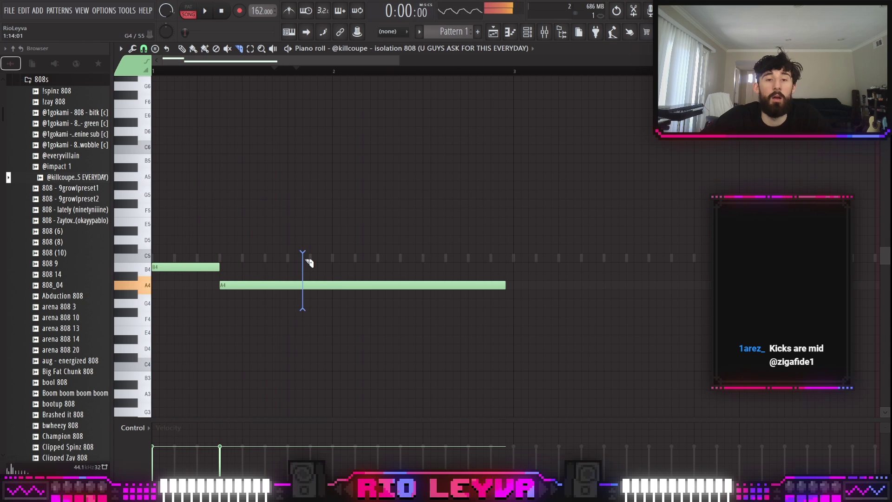
# Slice the long A4 808 note near the end of bar 1, lower the second part to G4 and split it in bar 2.
pyautogui.press('space')
pyautogui.click(309, 263)
pyautogui.hotkey('shift', 'Down')
pyautogui.hotkey('shift', 'Down')
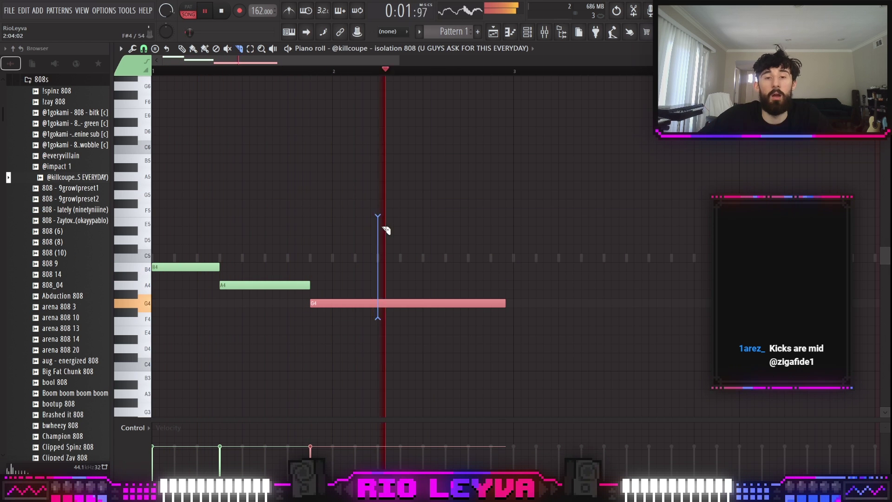
pyautogui.click(386, 230)
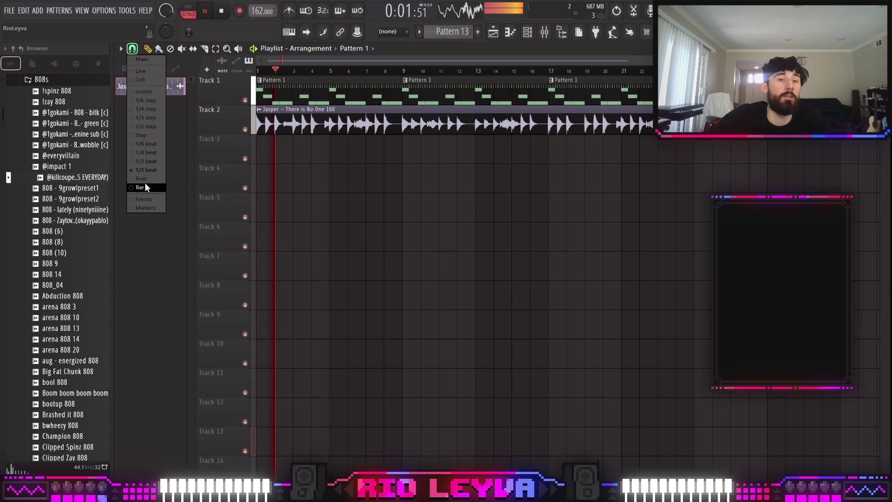
# Set playlist snapping to Bar, slice the Jasper – There is No One 160 loop at bar 9 and move the 16-bar clip on Track 3.
pyautogui.click(141, 187)
pyautogui.scroll(-1, 323, 81)
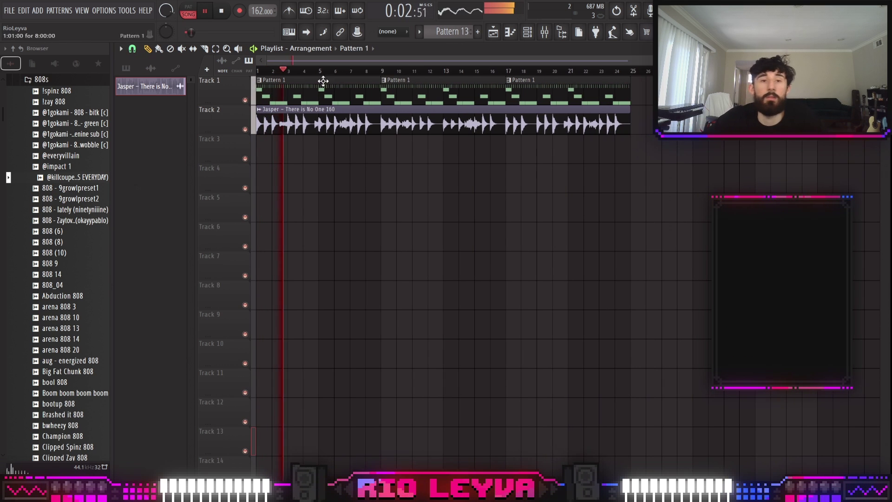
pyautogui.scroll(2, 274, 97)
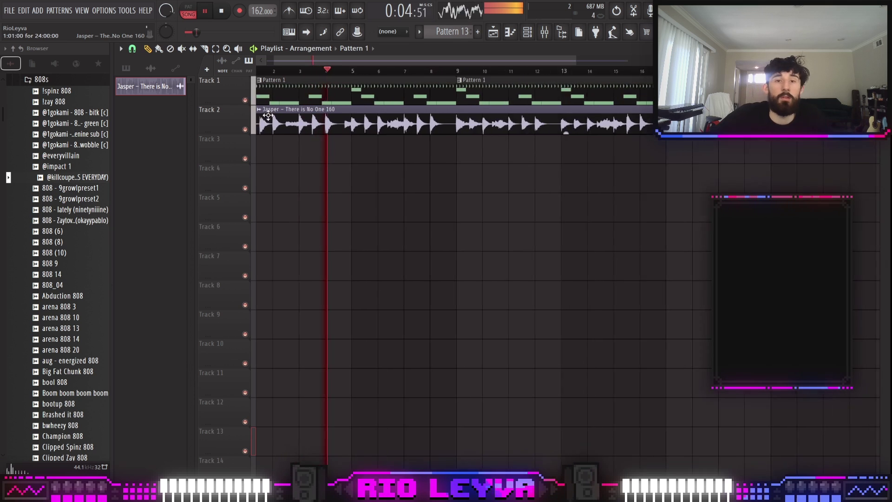
pyautogui.press('c')
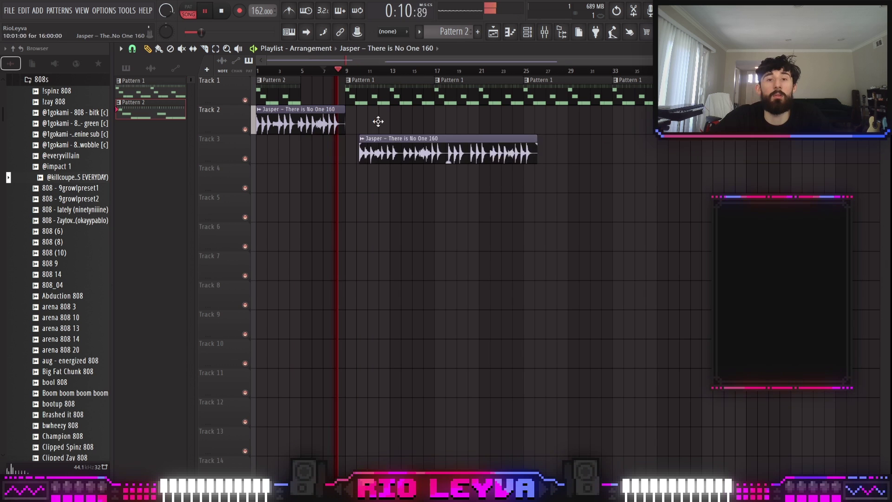
pyautogui.moveTo(455, 151); pyautogui.dragTo(479, 160)
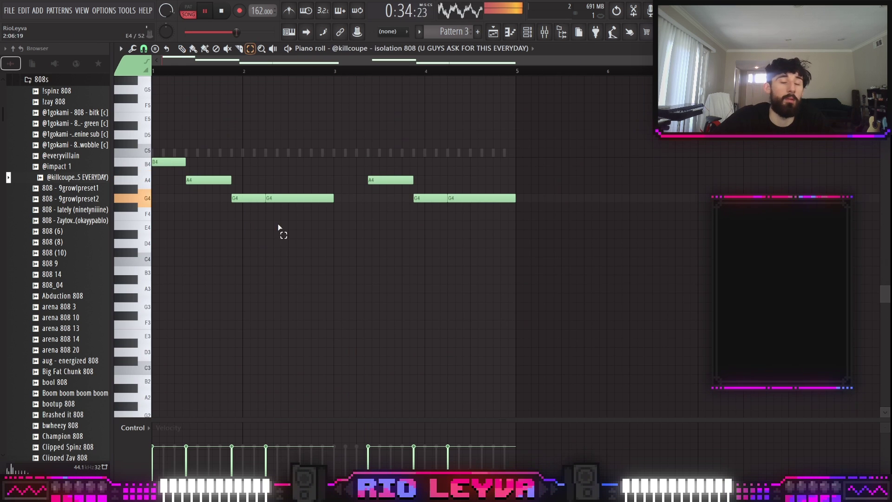
# Delete the 808 notes in bars 1 and 2 of Pattern 3.
pyautogui.moveTo(278, 227); pyautogui.dragTo(150, 105)
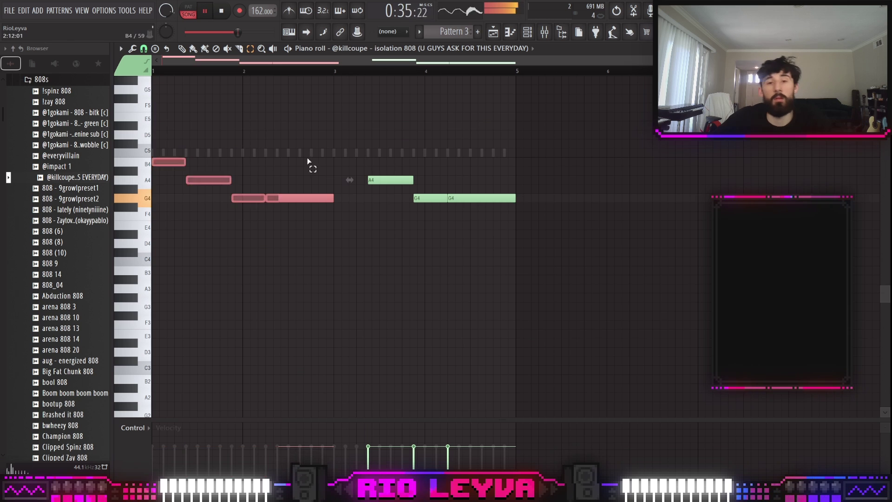
pyautogui.press('Delete')
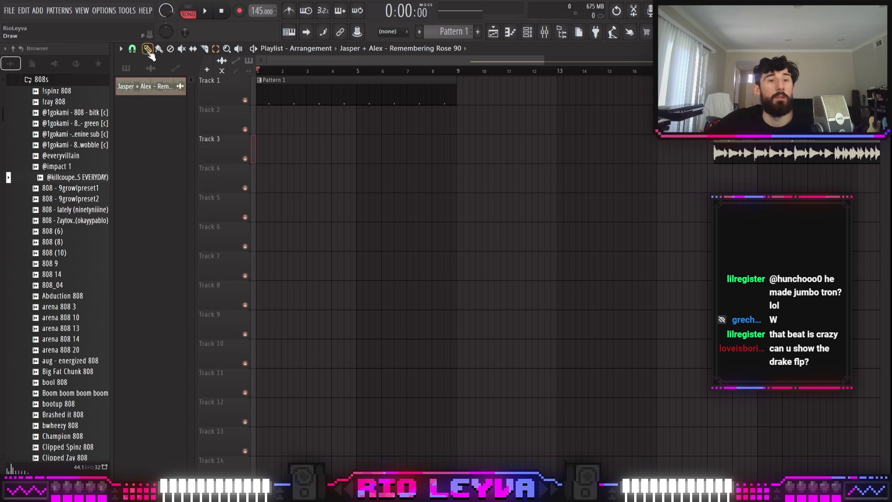
# Place the Jasper + Alex – Remembering Rose 90 loop in the new project and load Carbon Fiber Snare into the Sampler channel.
pyautogui.moveTo(148, 86); pyautogui.dragTo(208, 121)
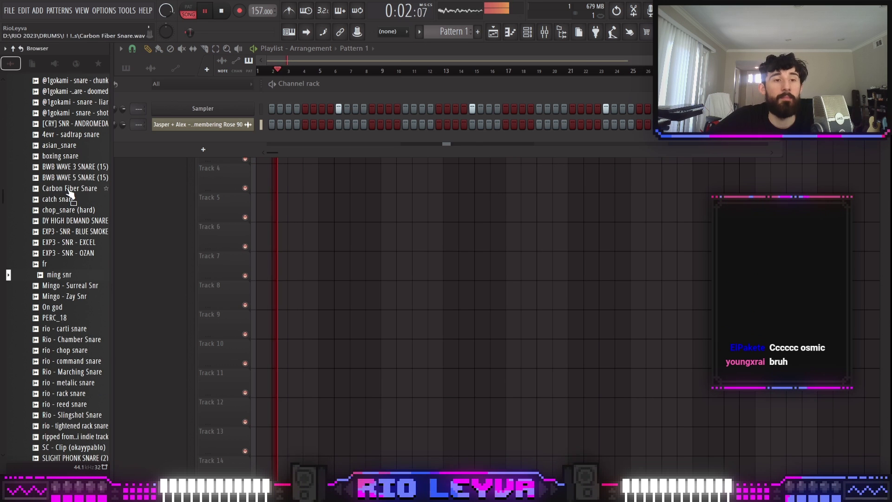
pyautogui.moveTo(240, 110); pyautogui.dragTo(240, 111)
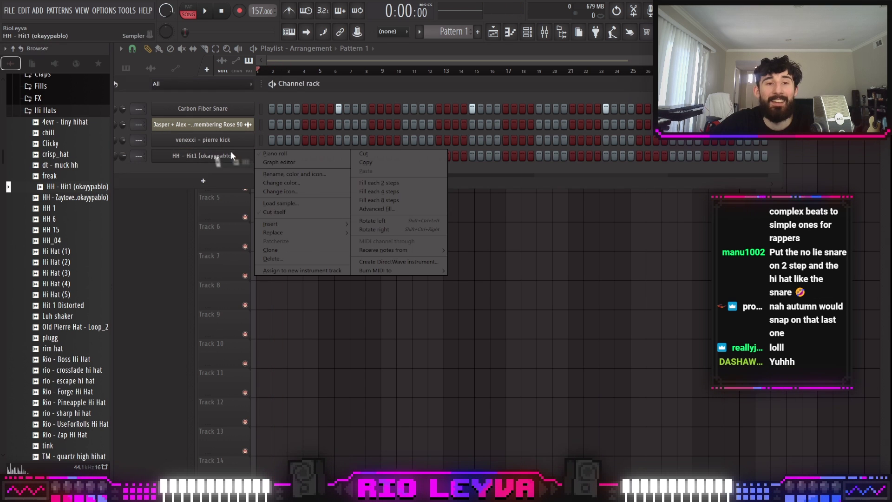
# Fill the HH – Hit1 (okayypablo) channel on every 2 steps and play the beat.
pyautogui.click(372, 183)
pyautogui.scroll(1, 77, 149)
pyautogui.press('space')
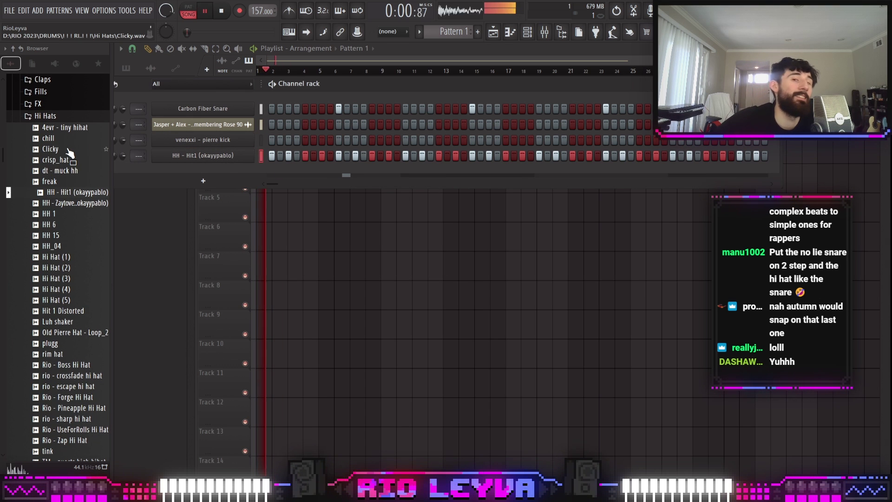
pyautogui.scroll(10, 51, 144)
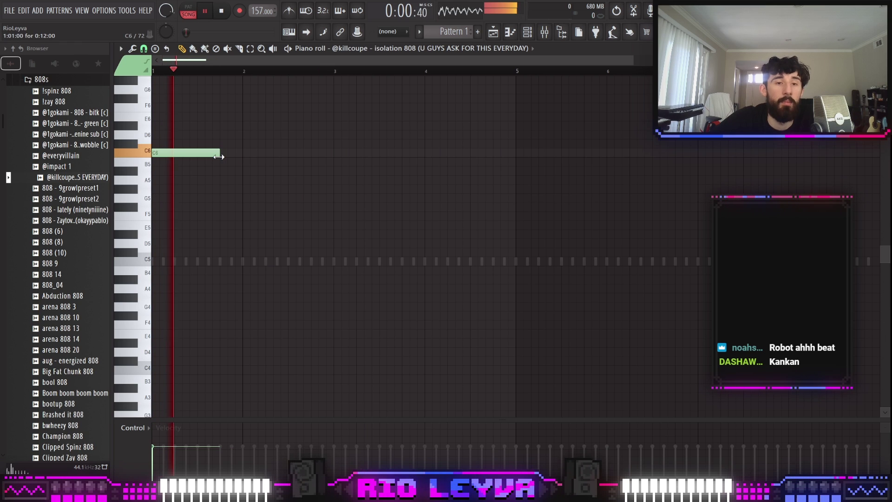
pyautogui.click(222, 161)
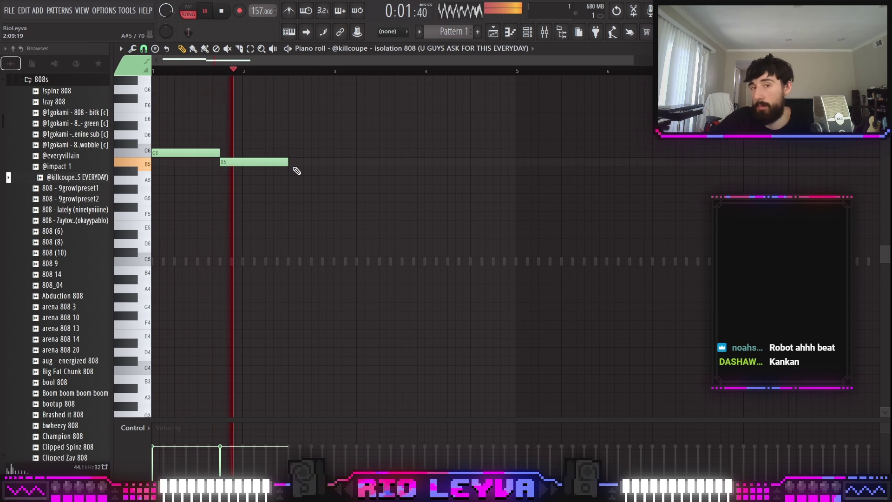
pyautogui.moveTo(288, 162); pyautogui.dragTo(349, 162)
pyautogui.moveTo(289, 164); pyautogui.dragTo(333, 163)
pyautogui.click(273, 161)
# Duplicate the two-bar 808 line into bars 3 and 4 and transpose all notes down one octave.
pyautogui.hotkey('ctrl', 'b')
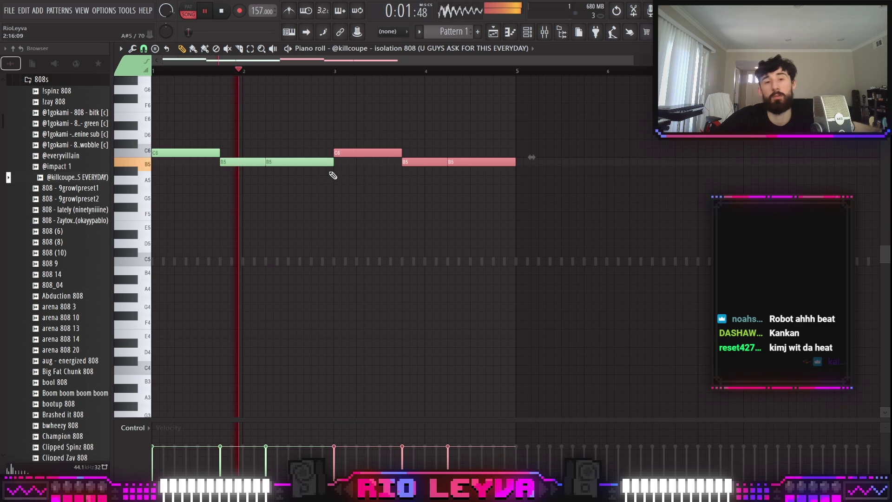
pyautogui.hotkey('ctrl', 'a')
pyautogui.hotkey('ctrl', 'Down')
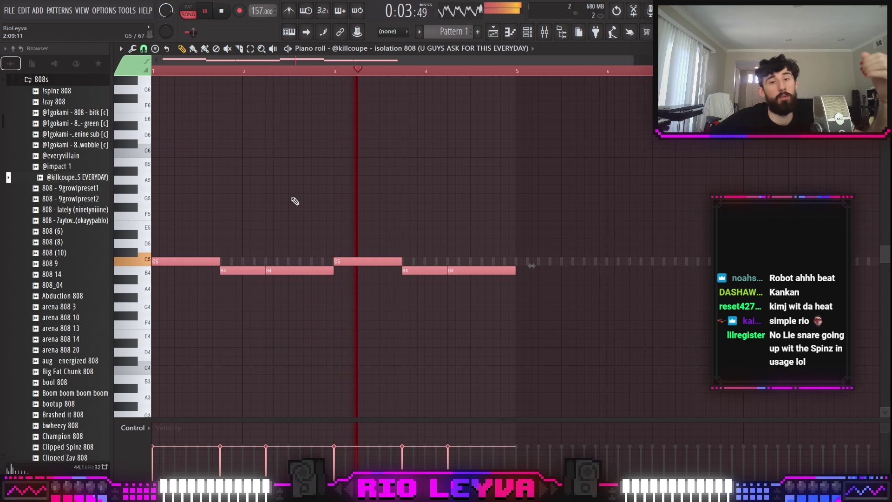
# Split the last B4 note of bar 4 in two and duplicate the four-bar 808 line into bars 5 to 8.
pyautogui.click(482, 269)
pyautogui.press('e')
pyautogui.hotkey('ctrl', 'b')
pyautogui.scroll(-2, 588, 292)
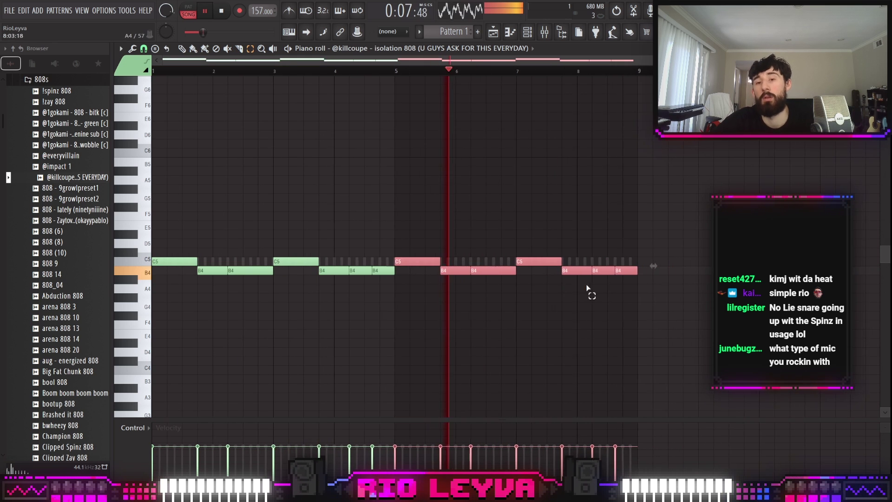
# Raise the C5 note at the start of bar 7 in the 808 line to A5.
pyautogui.click(511, 260)
pyautogui.press('Down')
pyautogui.press('Down')
pyautogui.press('Down')
pyautogui.hotkey('ctrl', 'Up')
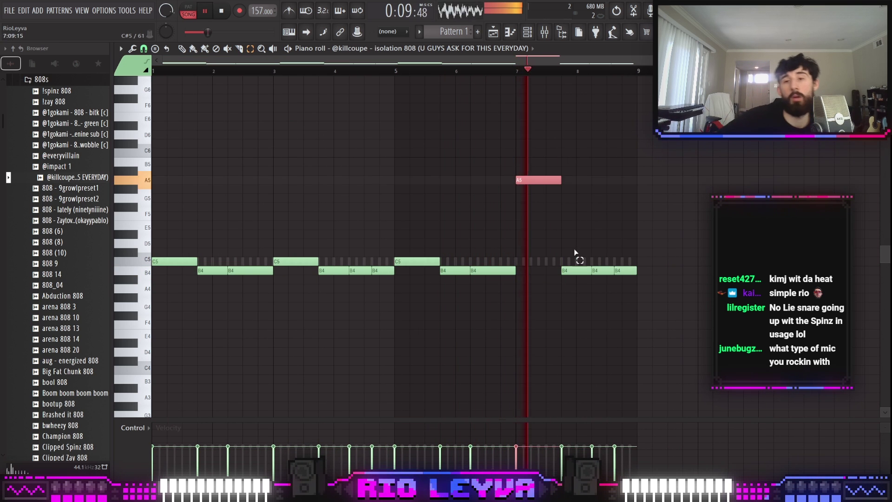
# Raise the B4 notes following the A5 note in the 808 line to D5 and remove the final note.
pyautogui.scroll(3, 576, 279)
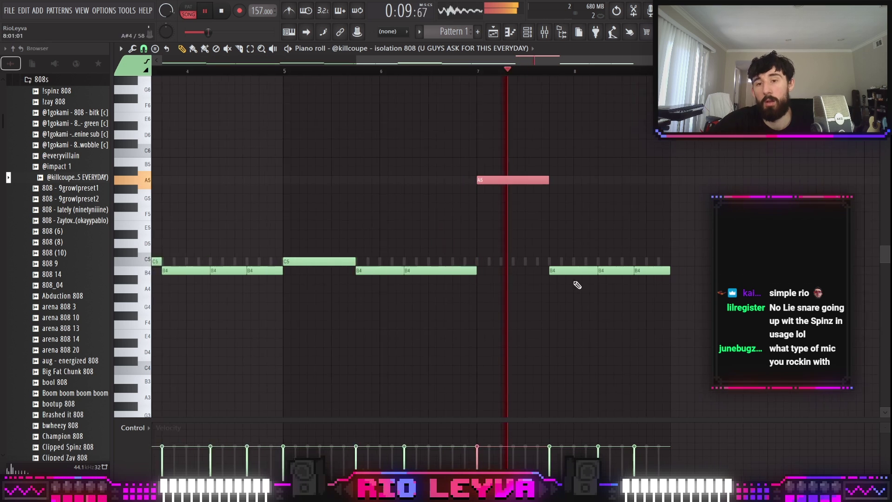
pyautogui.press('space')
pyautogui.moveTo(565, 270); pyautogui.dragTo(566, 131)
pyautogui.press('space')
pyautogui.hotkey('ctrl', 'Down')
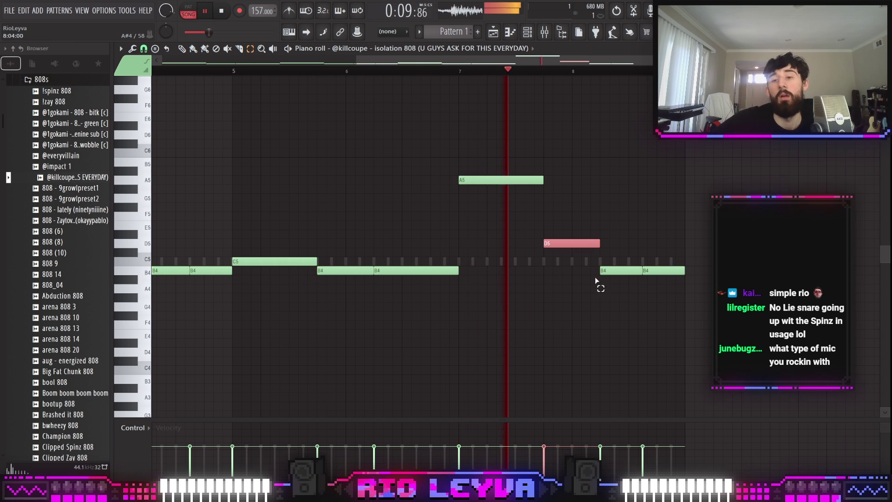
pyautogui.moveTo(596, 281); pyautogui.dragTo(640, 259)
pyautogui.press('Up')
pyautogui.press('Up')
pyautogui.press('Up')
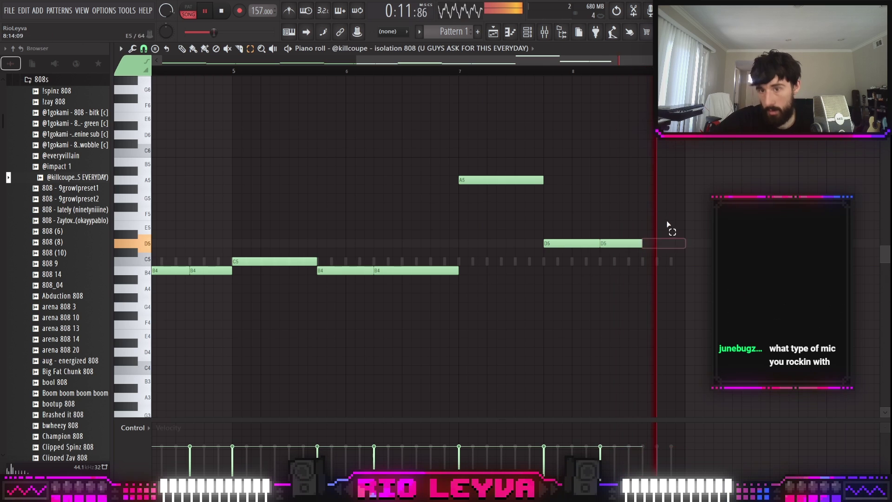
# Add venexxi - pierre kick hits on steps 13, 21, 33, 39 and 45 in the channel rack.
pyautogui.click(221, 11)
pyautogui.press('F7')
pyautogui.click(372, 140)
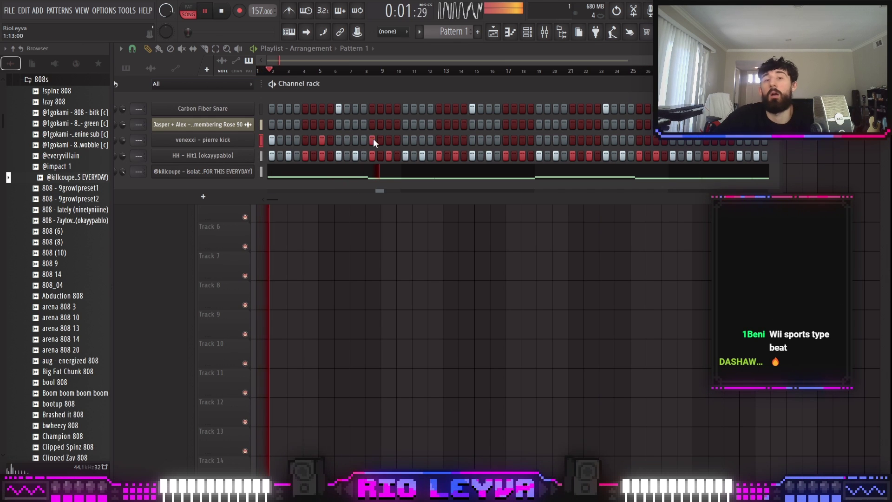
pyautogui.click(539, 140)
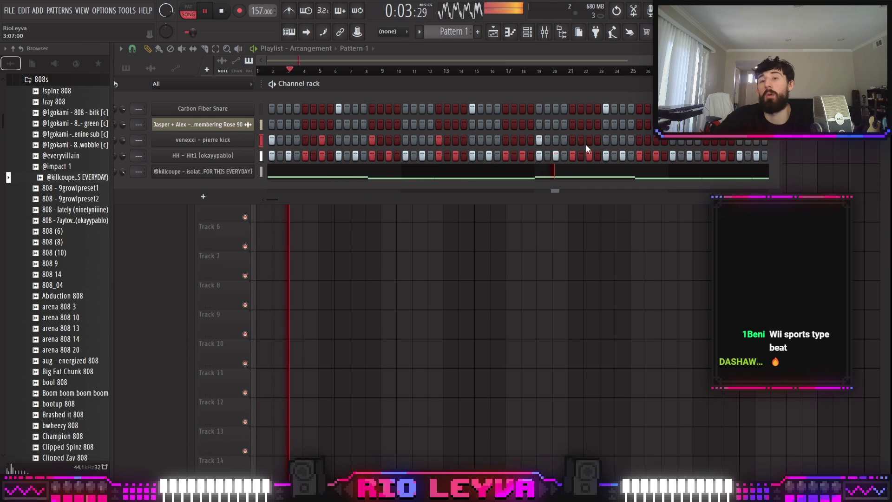
pyautogui.click(589, 139)
pyautogui.click(639, 140)
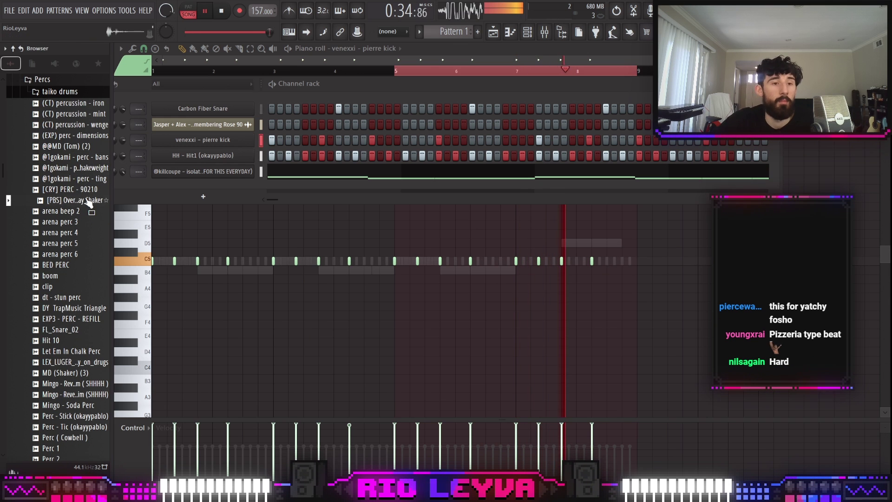
pyautogui.moveTo(65, 211); pyautogui.dragTo(218, 188)
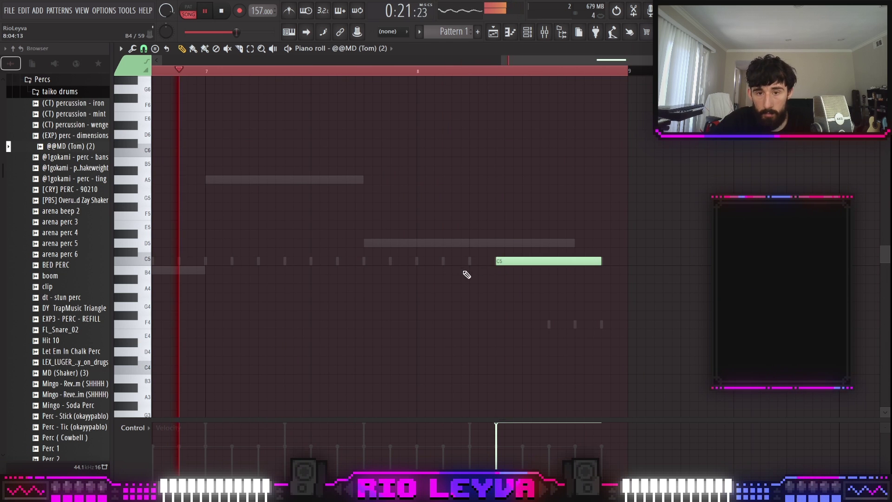
pyautogui.click(465, 261)
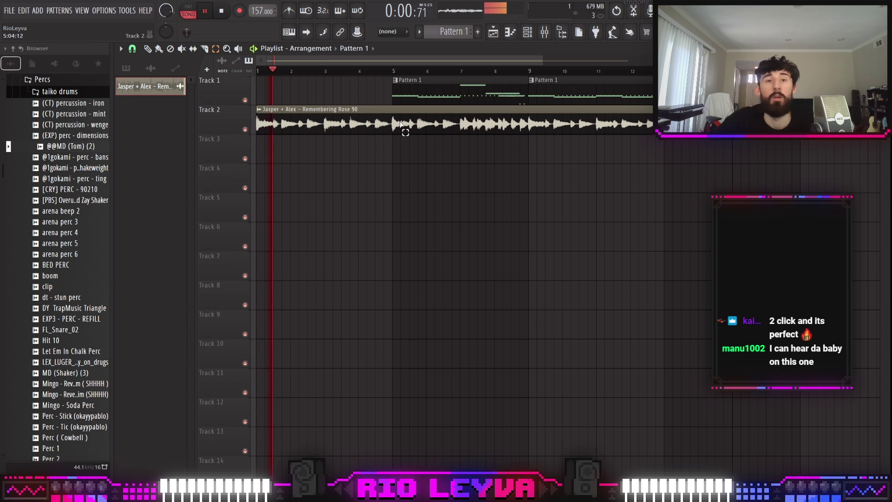
# Set the playlist's snap to grid to 1/4 step.
pyautogui.scroll(4, 400, 119)
pyautogui.click(133, 49)
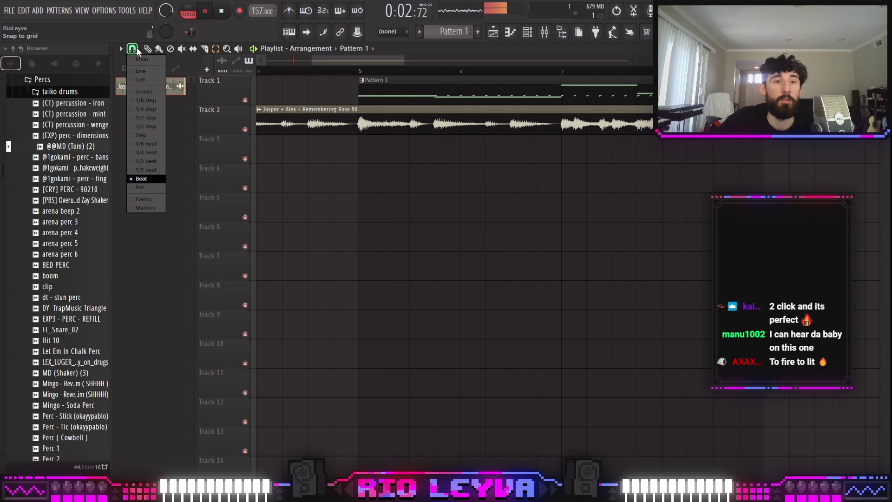
pyautogui.click(153, 111)
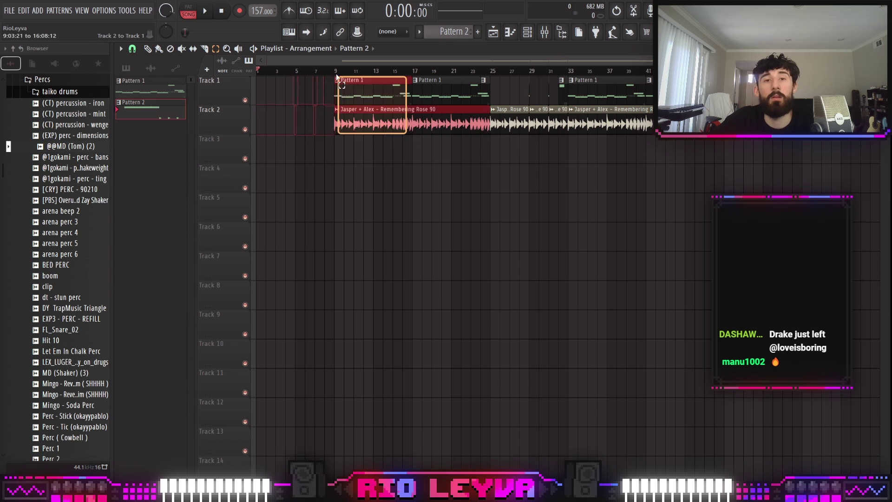
# Move all pattern and loop clips after the gap in the arrangement back to bar 17.
pyautogui.moveTo(462, 85); pyautogui.dragTo(406, 91)
pyautogui.hotkey('ctrl', 'z')
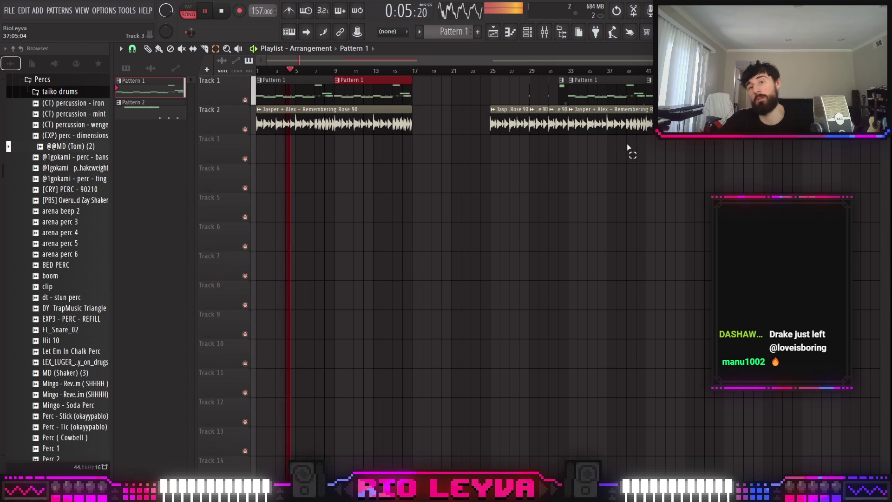
pyautogui.moveTo(628, 147); pyautogui.dragTo(454, 79)
pyautogui.moveTo(509, 120); pyautogui.dragTo(432, 120)
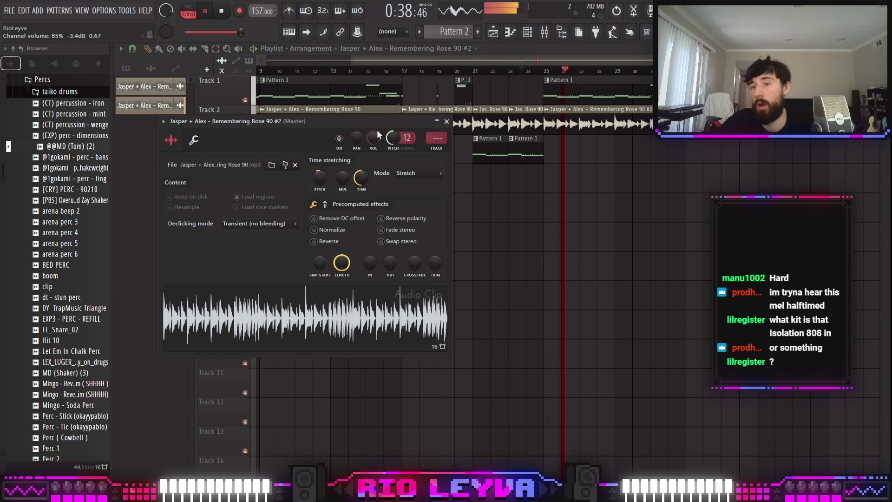
pyautogui.press('Escape')
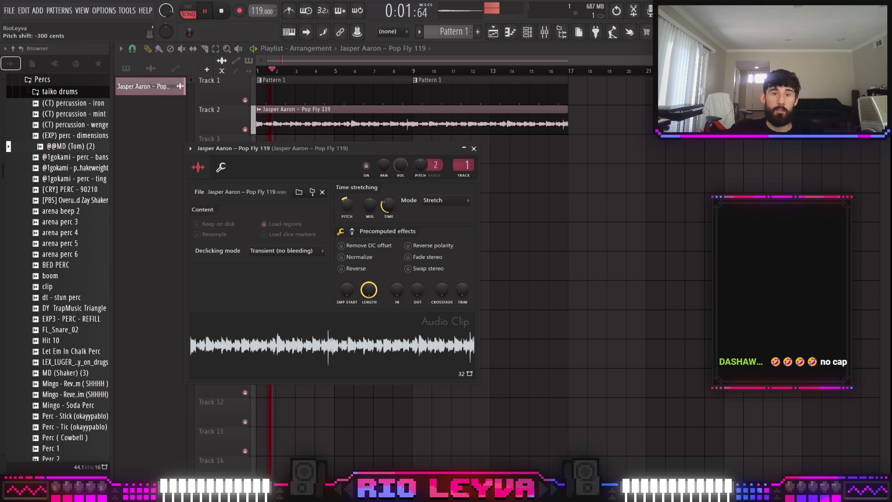
# Adjust the pitch shift of the Jasper Aaron – Pop Fly 119 loop and load BWB WAVE 3 SNARE (15) as a channel.
pyautogui.moveTo(347, 207); pyautogui.dragTo(350, 203)
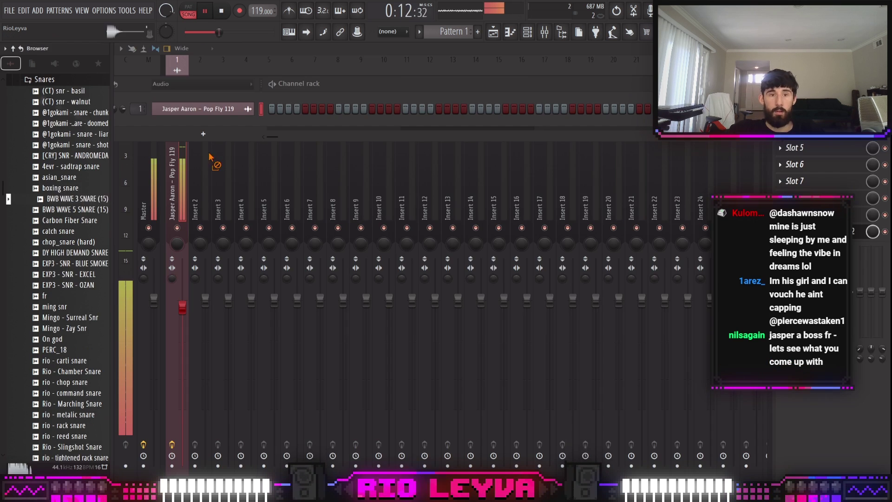
pyautogui.moveTo(209, 156); pyautogui.dragTo(228, 139)
pyautogui.rightClick(241, 131)
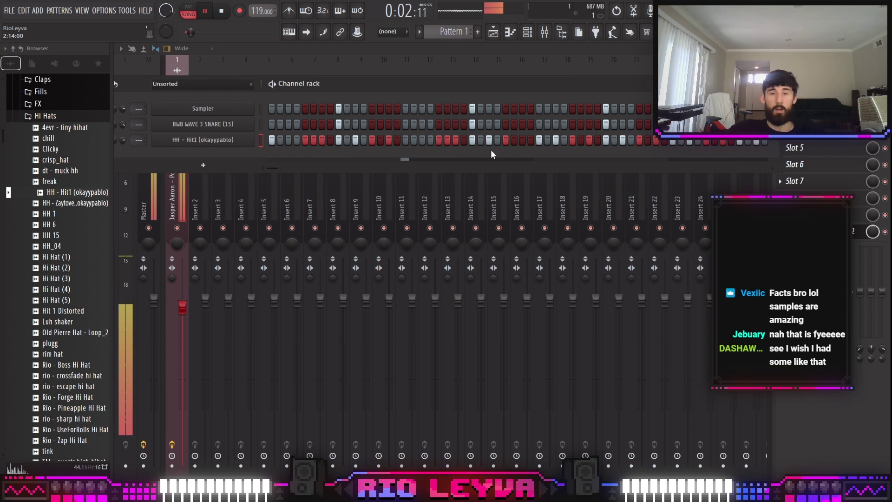
# Delete the HH – Hit1 (okayypablo) notes after bar 2 and duplicate the two-bar hi-hat pattern into bars 3 and 4.
pyautogui.rightClick(251, 137)
pyautogui.click(278, 138)
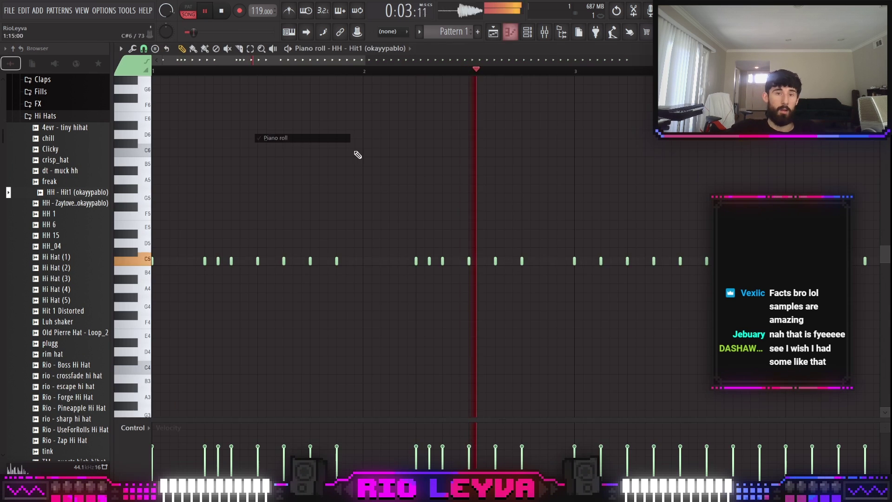
pyautogui.scroll(-5, 637, 279)
pyautogui.moveTo(696, 292); pyautogui.dragTo(268, 189)
pyautogui.press('Delete')
pyautogui.hotkey('ctrl', 'a')
pyautogui.hotkey('ctrl', 'b')
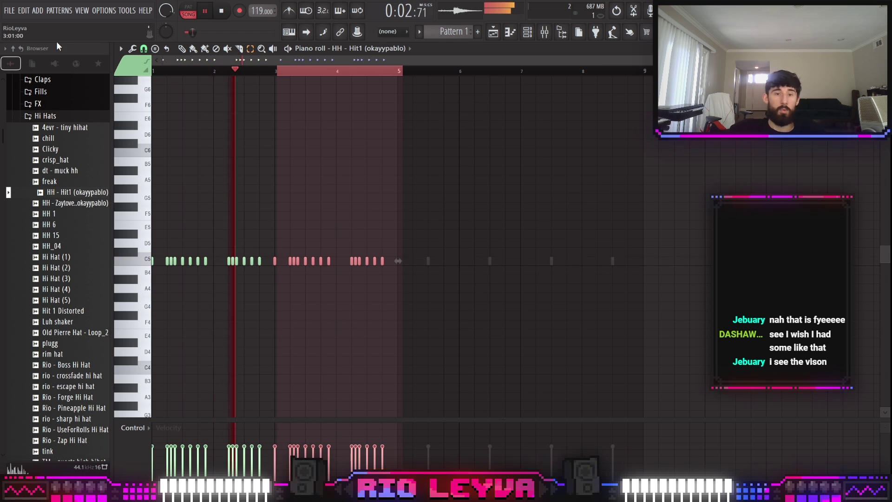
# Undo the last two edits to the hi-hat notes.
pyautogui.scroll(1, 282, 227)
pyautogui.hotkey('ctrl', 'z')
pyautogui.hotkey('ctrl', 'z')
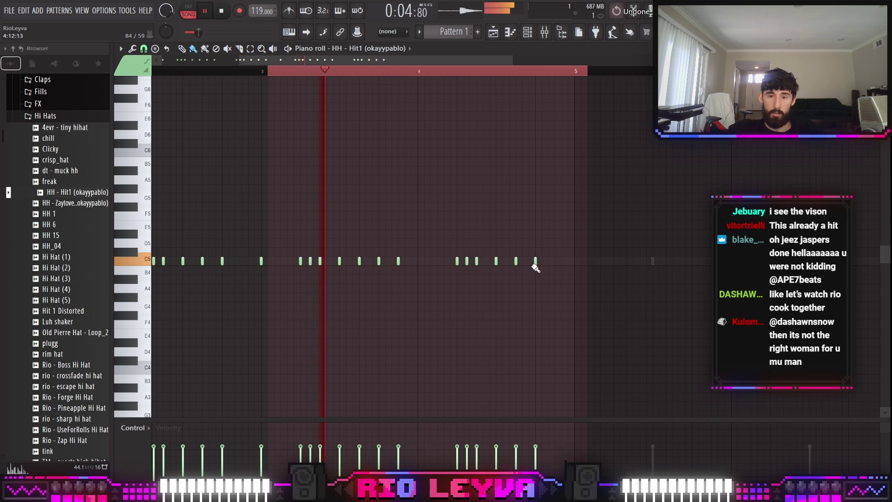
# Paint four A4 hi-hat notes at the end of bar 4 and duplicate the four-bar pattern into bars 5 to 8.
pyautogui.scroll(-2, 291, 126)
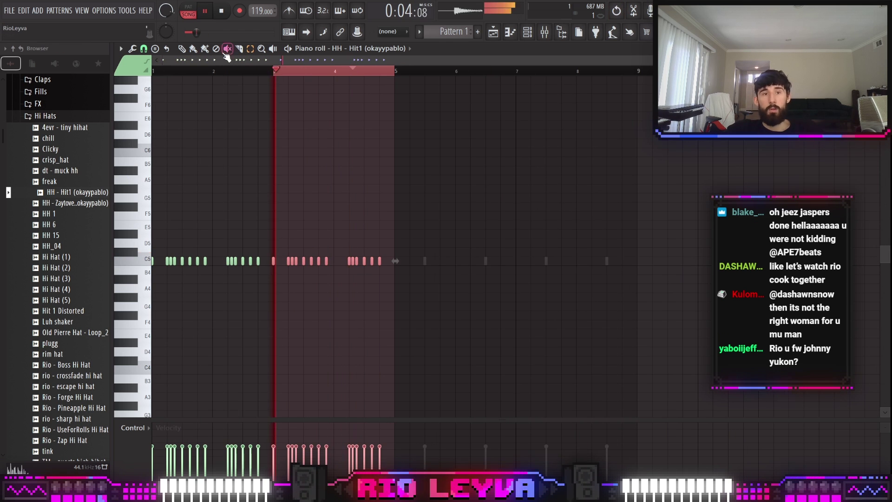
pyautogui.scroll(2, 305, 294)
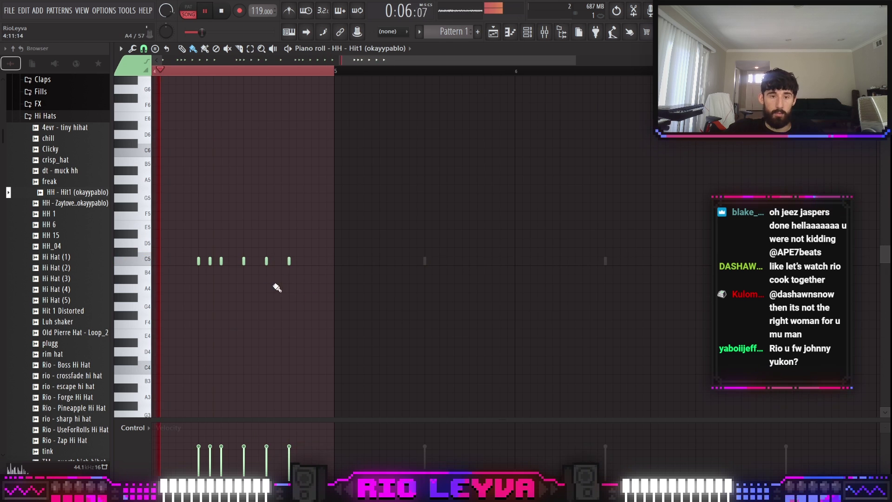
pyautogui.moveTo(275, 289)
pyautogui.mouseDown()
pyautogui.moveTo(363, 289)
pyautogui.moveTo(282, 280)
pyautogui.mouseUp()
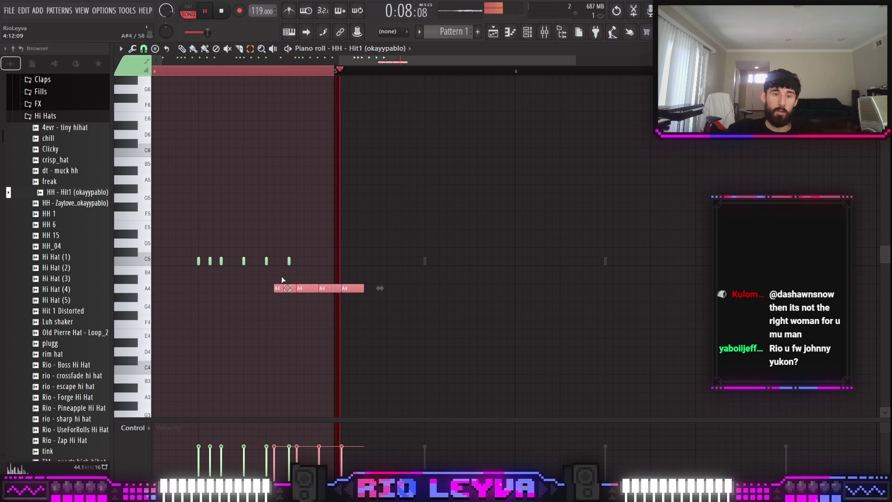
pyautogui.scroll(-3, 363, 243)
pyautogui.hotkey('ctrl', 'b')
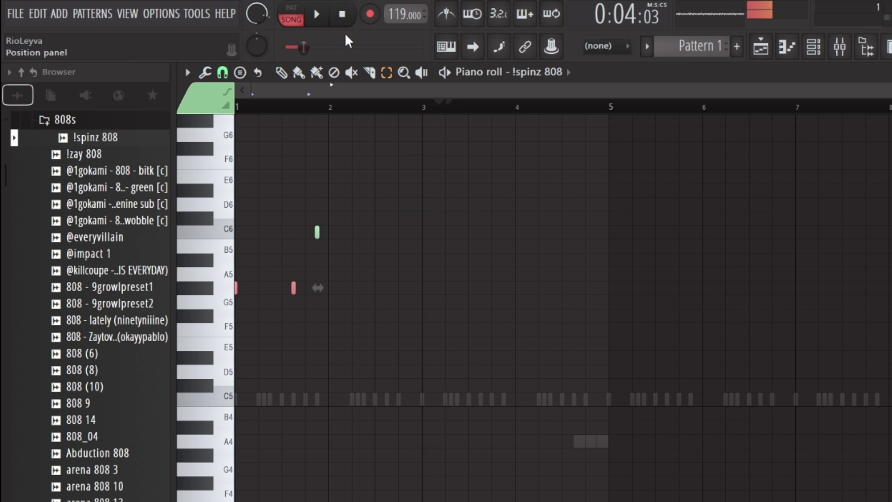
# Raise the second !spinz 808 note in bar 1 by two semitones to A#5.
pyautogui.moveTo(349, 253); pyautogui.dragTo(271, 307)
pyautogui.press('Up')
pyautogui.press('Up')
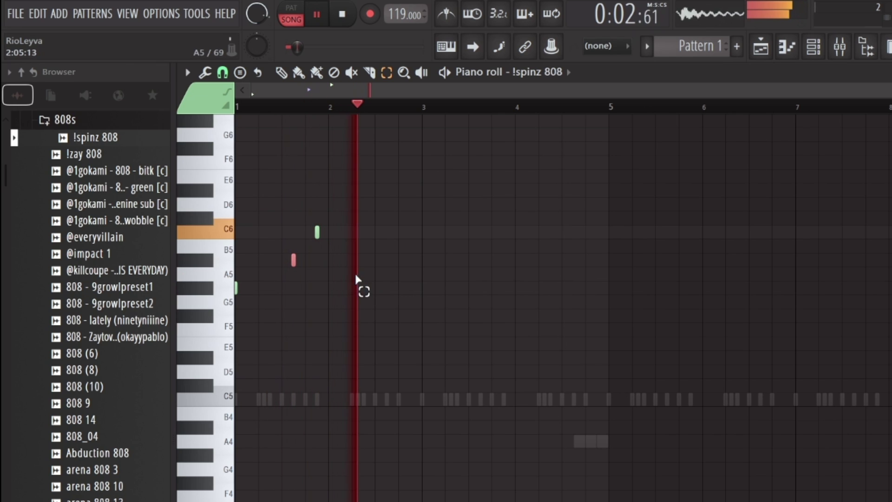
# Lower the three !spinz 808 notes in bar 1 by one octave.
pyautogui.moveTo(352, 280); pyautogui.dragTo(267, 194)
pyautogui.hotkey('ctrl', 'Down')
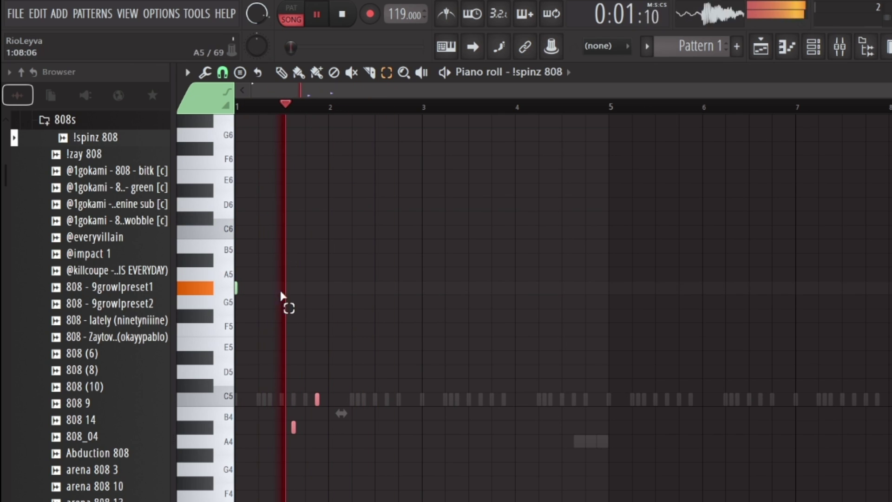
pyautogui.click(324, 376)
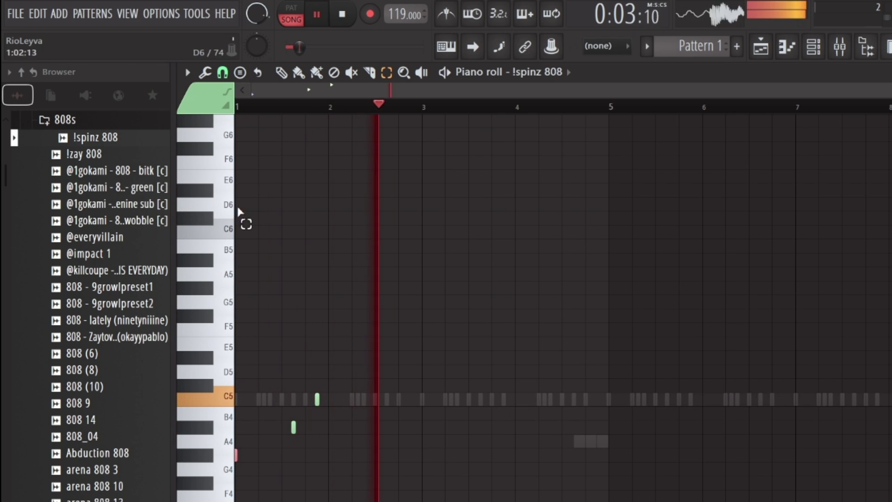
# Transpose the whole !spinz 808 line up three semitones and add a D#5 note near the end of bar 4.
pyautogui.press('space')
pyautogui.hotkey('ctrl', 'a')
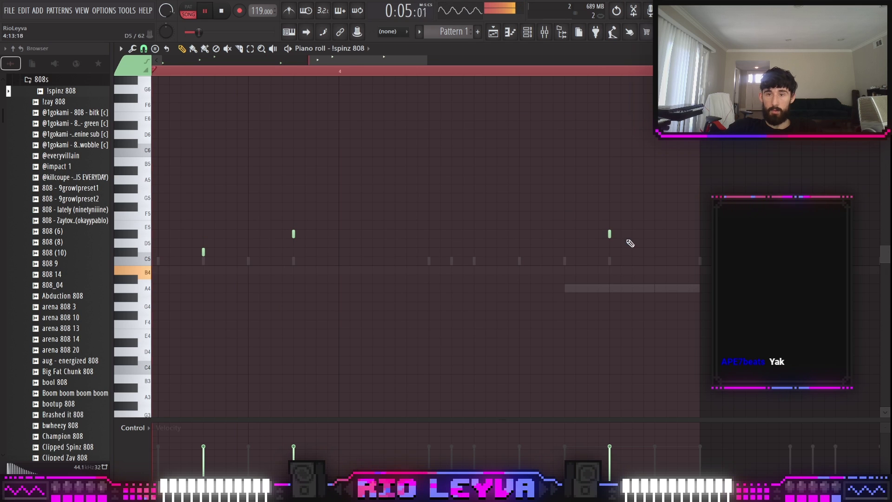
pyautogui.click(632, 234)
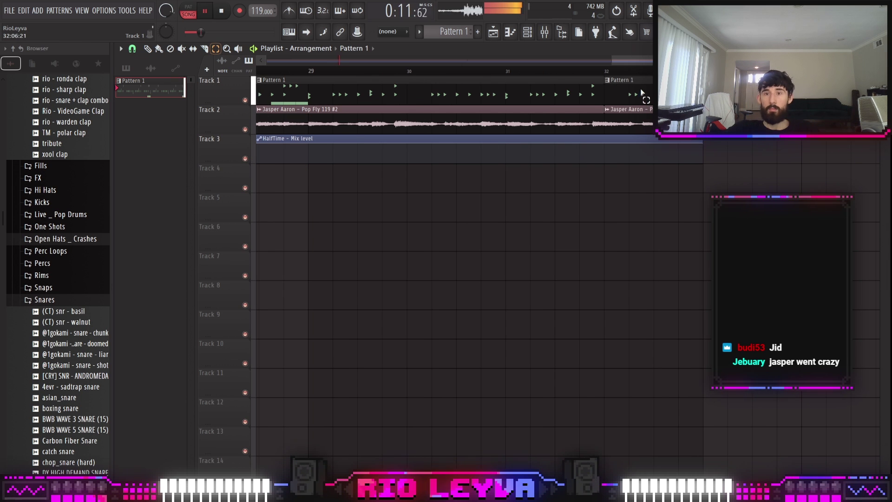
# Open the project info to check the start date and working time, and close it.
pyautogui.scroll(-4, 734, 179)
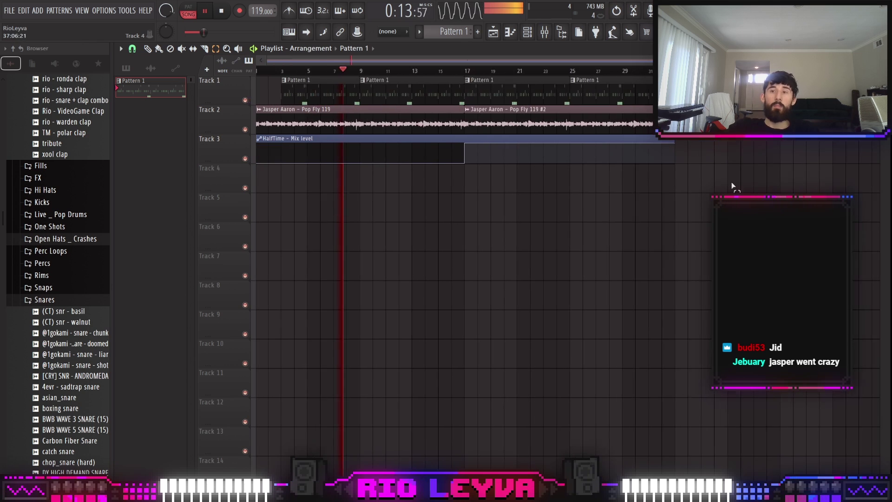
pyautogui.scroll(-4, 507, 201)
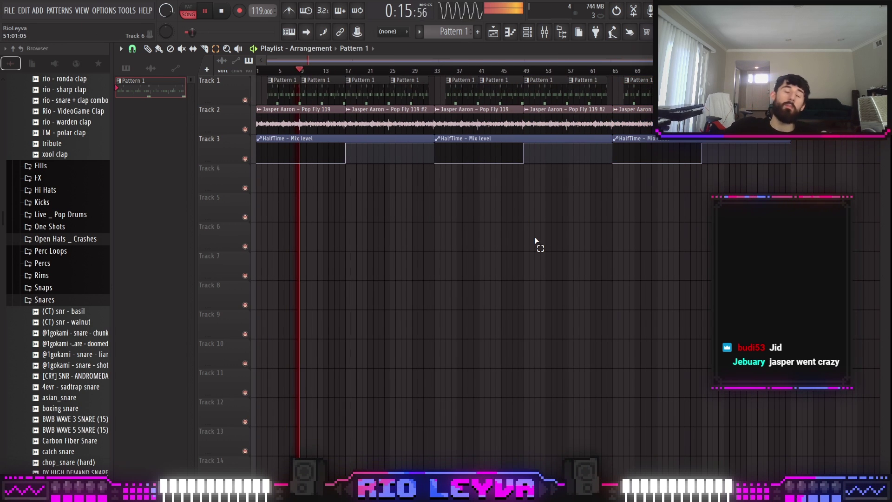
pyautogui.click(103, 11)
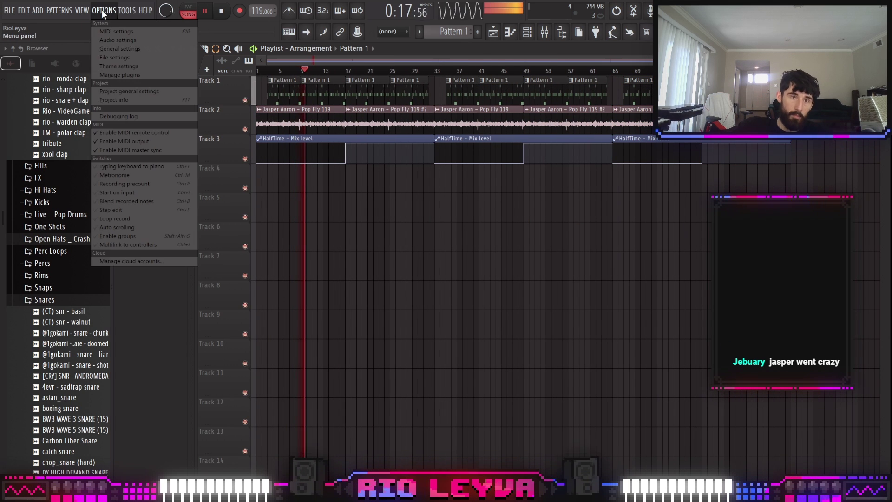
pyautogui.click(128, 99)
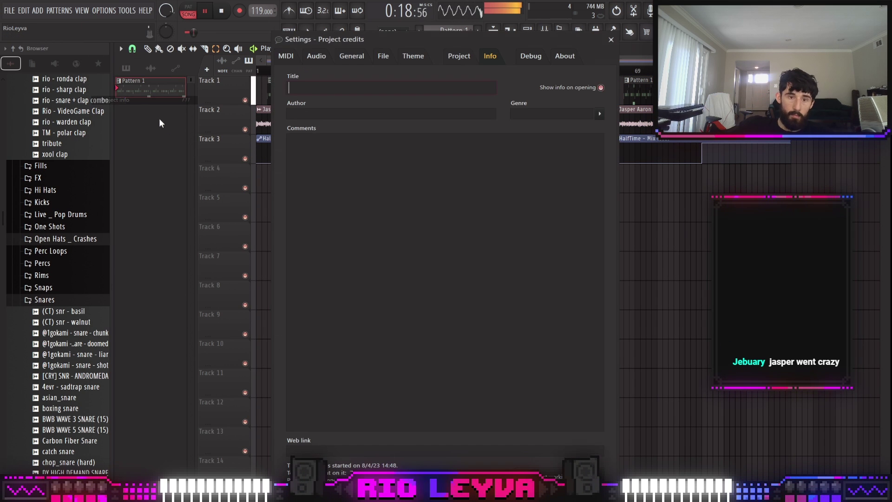
pyautogui.click(612, 40)
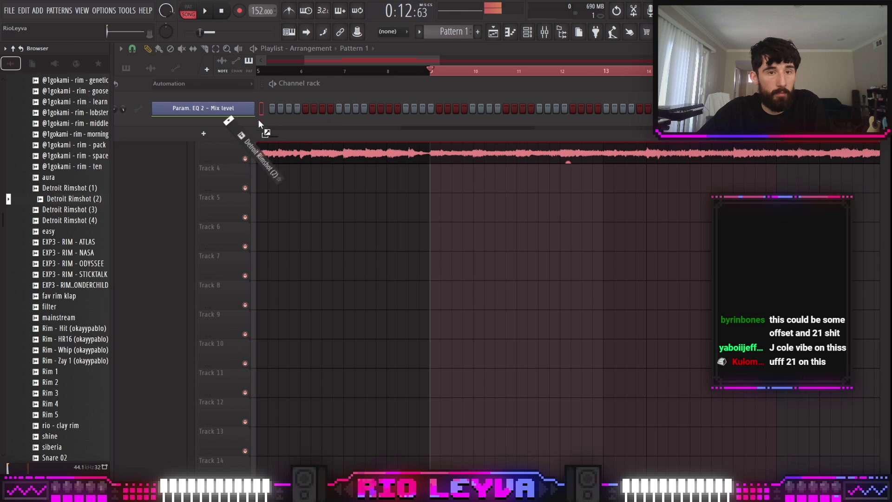
# Load Detroit Rimshot (2) as a new channel in the 152 BPM project and resume playback.
pyautogui.moveTo(258, 119); pyautogui.dragTo(262, 113)
pyautogui.press('space')
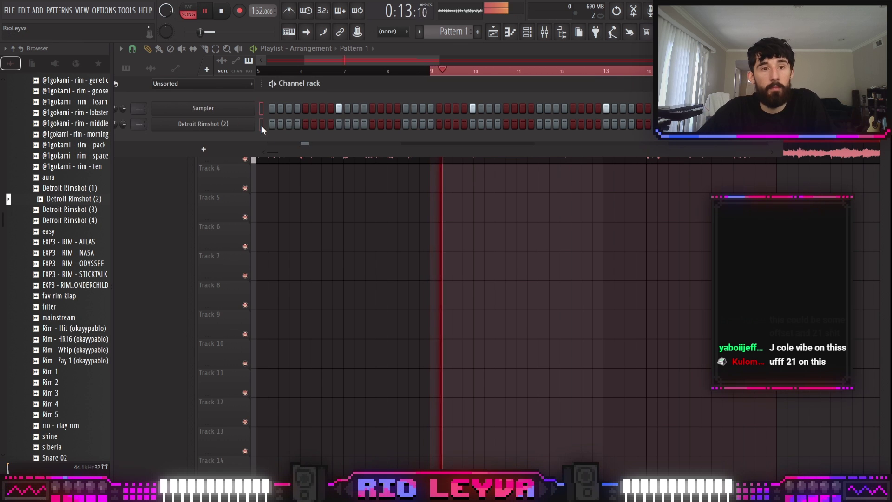
# Add aura and HH - Hit1 (okayypablo) beside Detroit Rimshot (2) and fill the hi-hat channel on every second step.
pyautogui.click(203, 123)
pyautogui.click(409, 144)
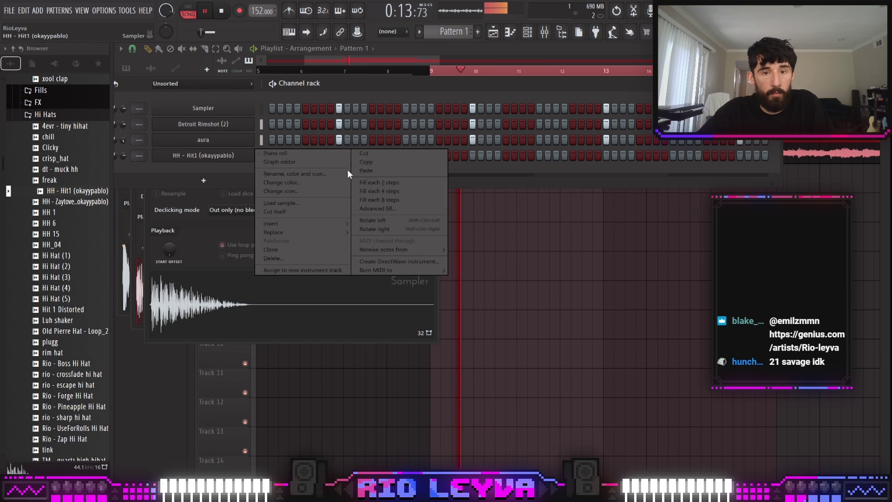
pyautogui.click(347, 169)
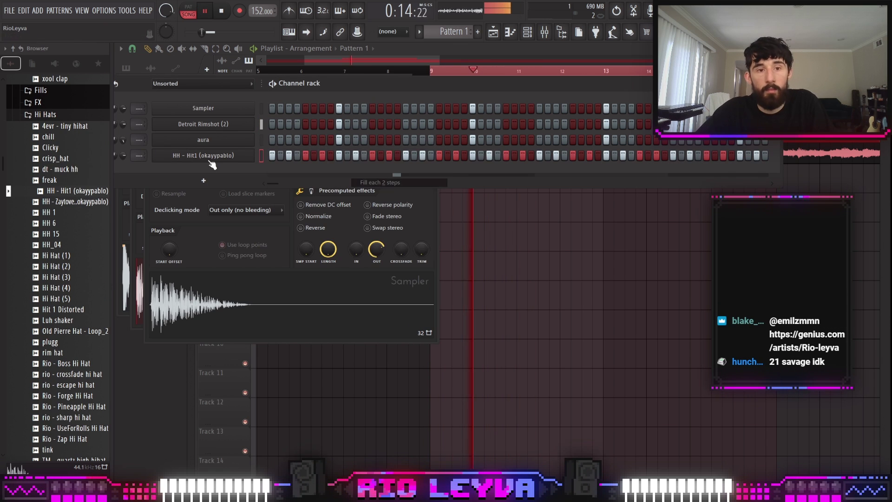
# Load !spinz 808 and extend its B4 line with a note at 2:11 and two long notes from bar 3 into bar 4.
pyautogui.scroll(10, 6, 224)
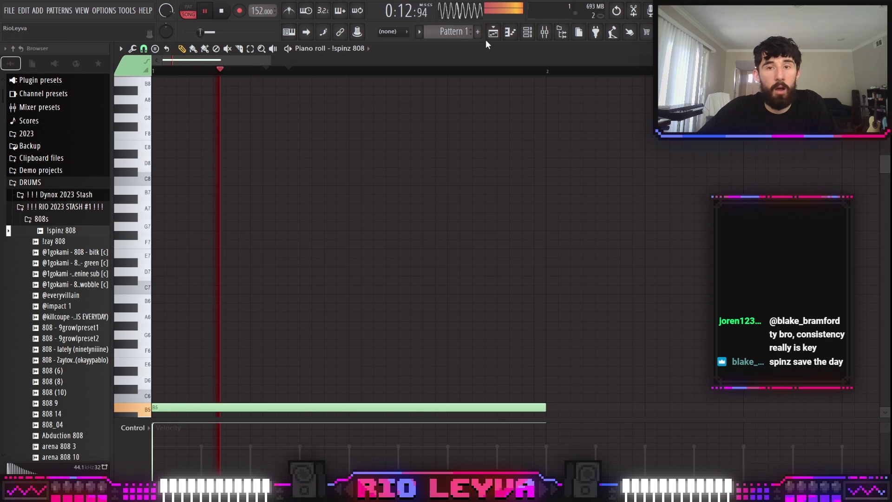
pyautogui.click(493, 31)
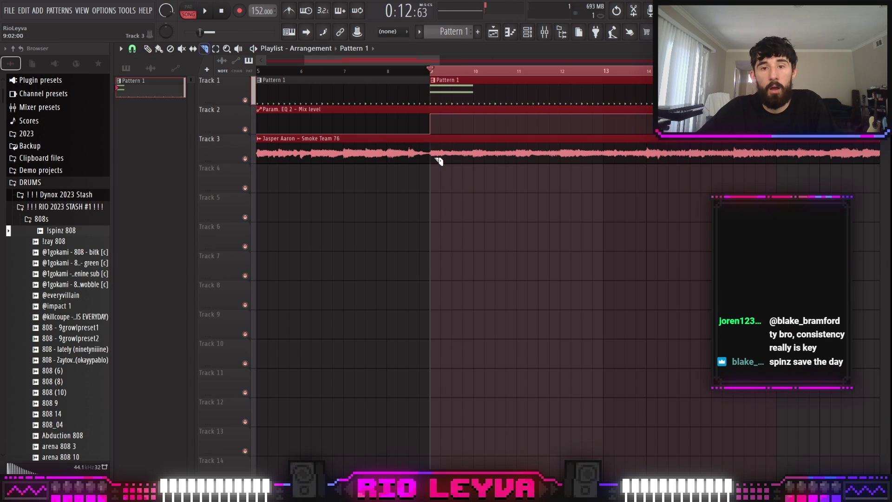
pyautogui.press('F7')
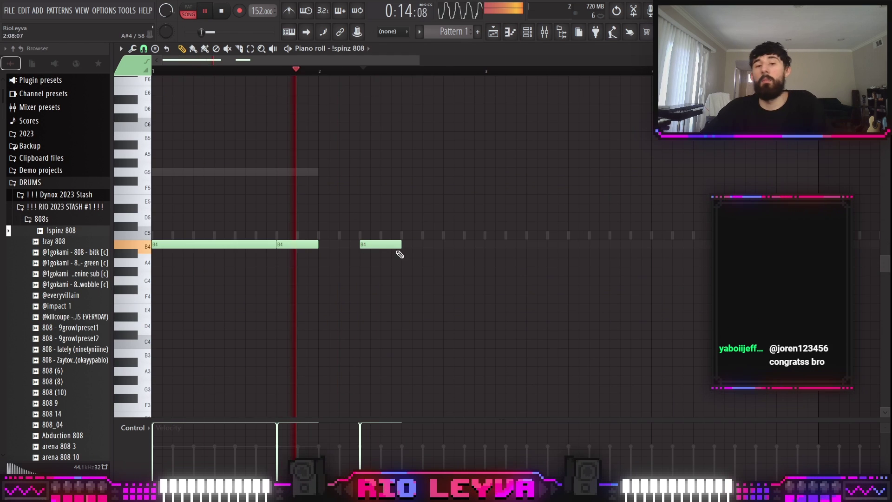
pyautogui.click(425, 246)
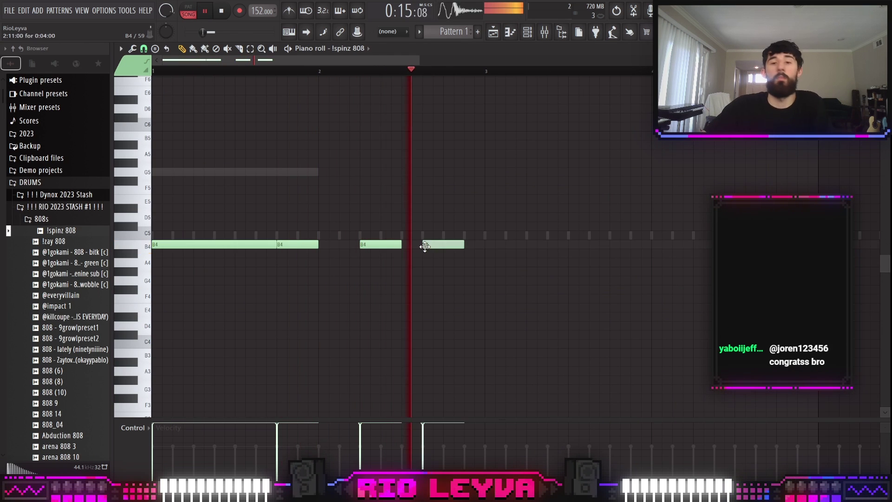
pyautogui.click(488, 245)
pyautogui.moveTo(527, 245); pyautogui.dragTo(605, 254)
pyautogui.keyDown('ctrl'); pyautogui.click(605, 247); pyautogui.keyUp('ctrl')
pyautogui.hotkey('ctrl', 'b')
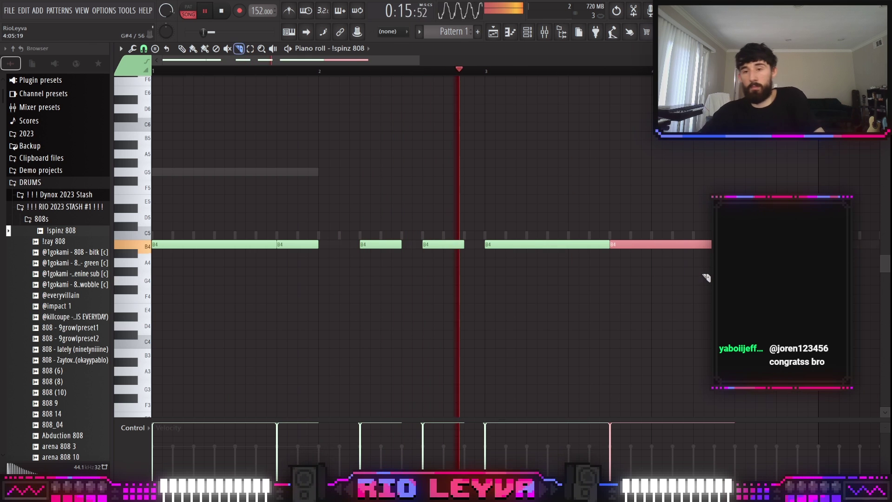
# Slice the last long B4 note of the !spinz 808 line a quarter of the way into bar 4.
pyautogui.press('c')
pyautogui.moveTo(692, 212); pyautogui.dragTo(692, 214)
pyautogui.press('p')
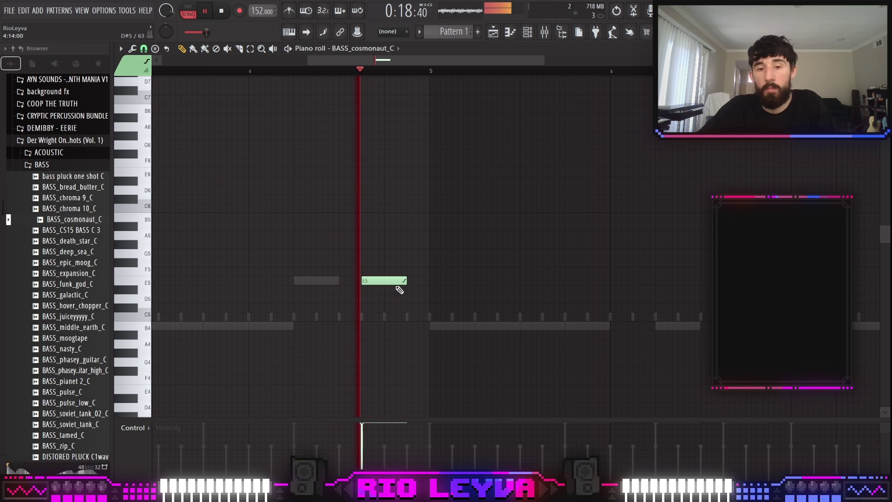
# Replace the BASS_cosmonaut_C E5 note with an F#5 from 4:11 to bar 5 and add a short B4 note at the end of bar 4.
pyautogui.moveTo(402, 286); pyautogui.dragTo(428, 290)
pyautogui.rightClick(379, 281)
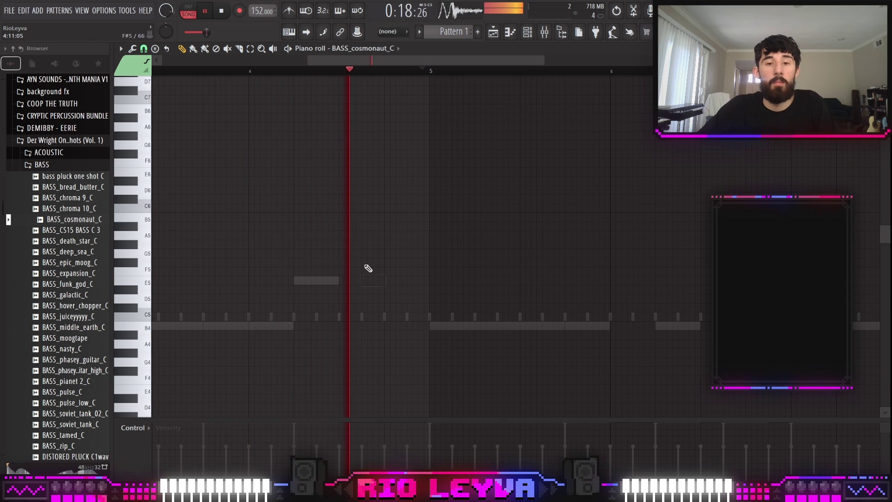
pyautogui.click(368, 263)
pyautogui.click(404, 263)
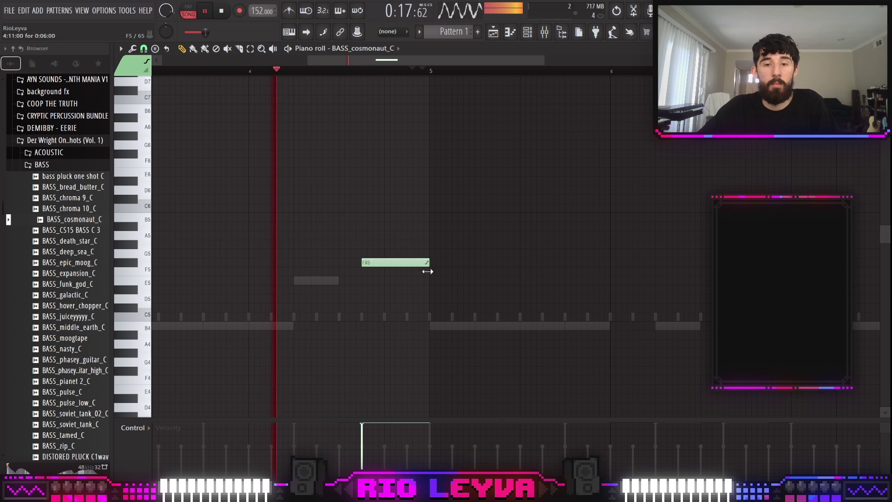
pyautogui.click(393, 323)
pyautogui.moveTo(471, 323); pyautogui.dragTo(418, 323)
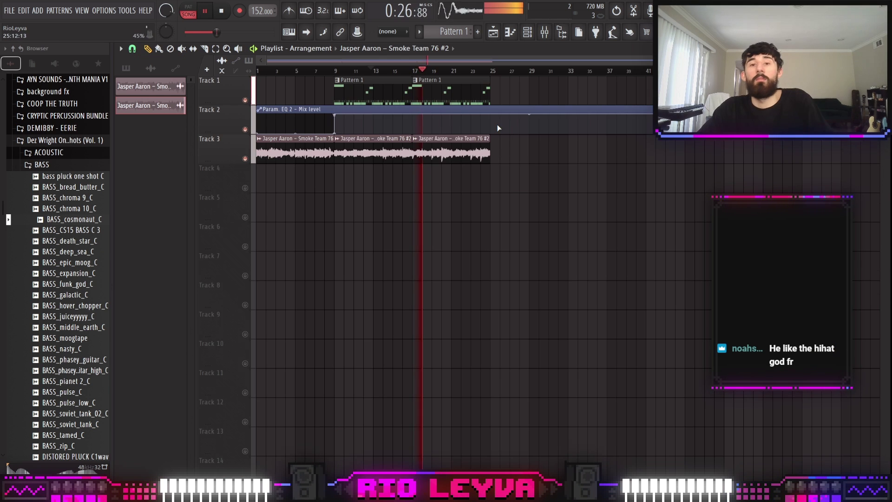
# Trim the Param. EQ 2 - Mix level automation clip so it ends with the melody loop at bar 25.
pyautogui.scroll(3, 498, 128)
pyautogui.scroll(-3, 496, 186)
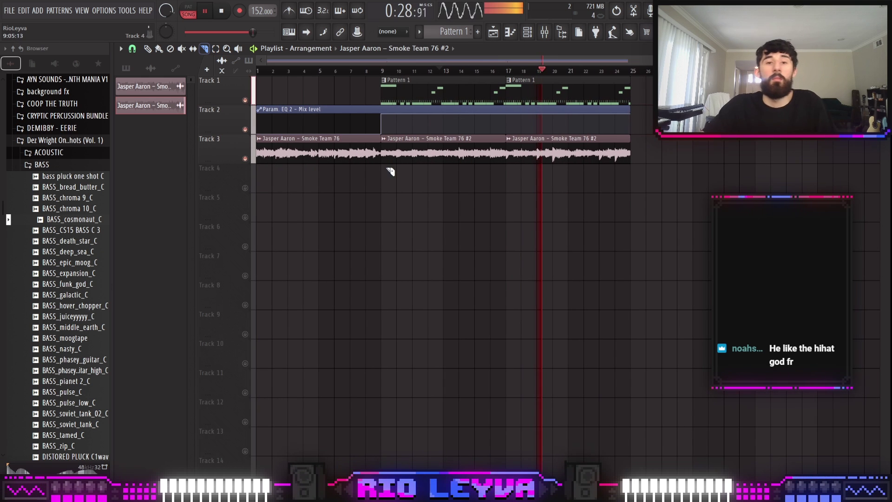
pyautogui.moveTo(386, 102); pyautogui.dragTo(487, 177)
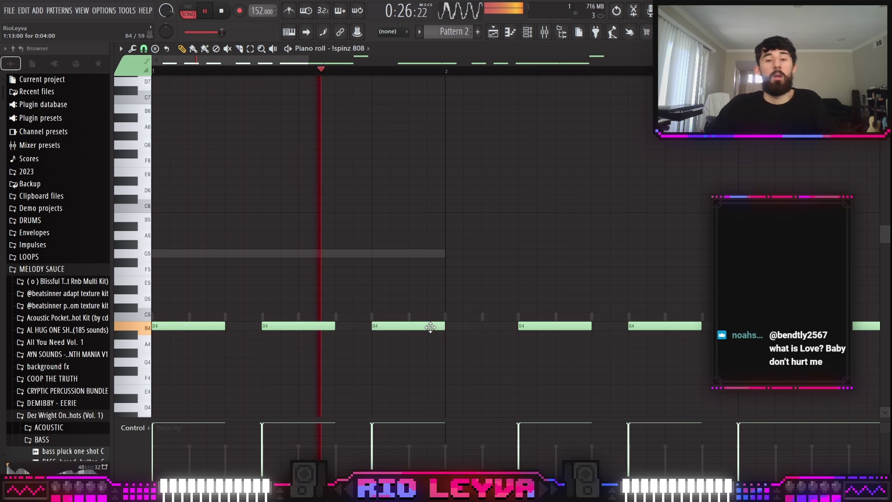
# Add a short B4 note at 2:03 to the !spinz 808 line of Pattern 2 and delete the note at 2:11.
pyautogui.click(488, 325)
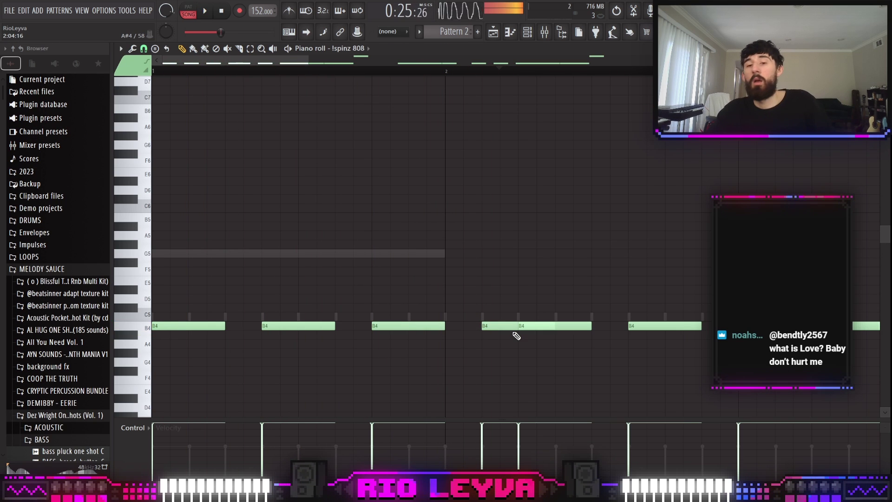
pyautogui.press('e')
pyautogui.moveTo(501, 326); pyautogui.dragTo(512, 328)
pyautogui.scroll(-3, 486, 338)
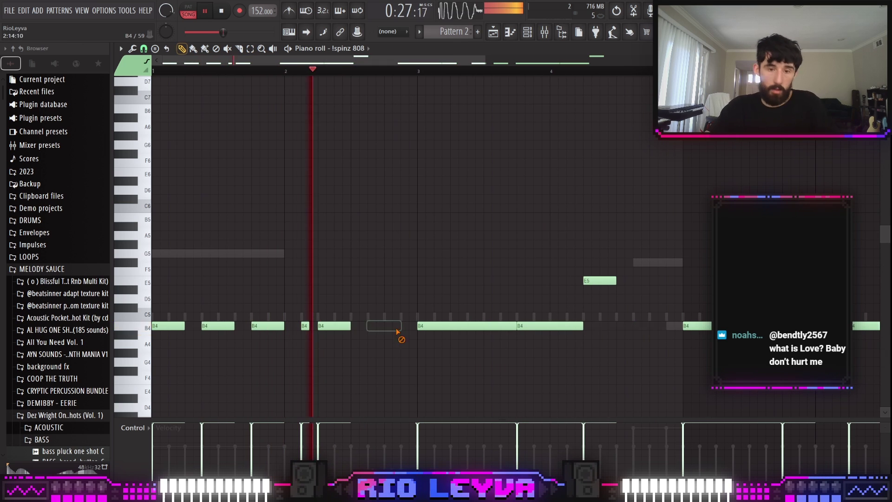
pyautogui.scroll(-2, 438, 341)
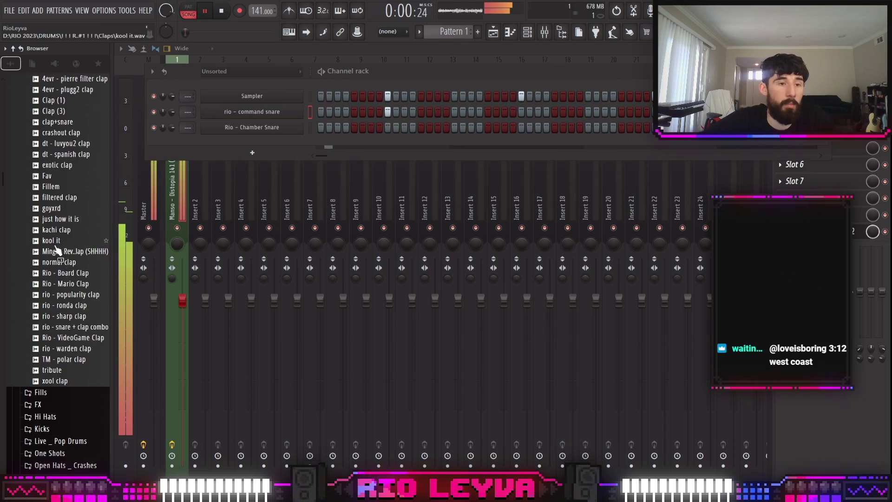
# Load normal clap and HH - Hit1 (okayypablo) as new channels in the 141 BPM project and start playback.
pyautogui.moveTo(280, 145); pyautogui.dragTo(191, 324)
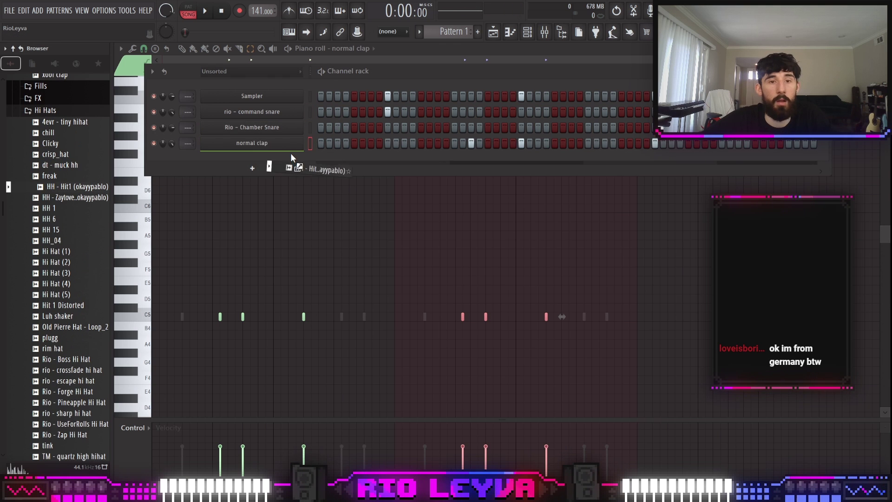
pyautogui.press('space')
# Draw a syncopated run of C5 hi-hat notes for HH - Hit1 (okayypablo) through bar 1 and the first half of bar 2.
pyautogui.click(251, 317)
pyautogui.click(276, 316)
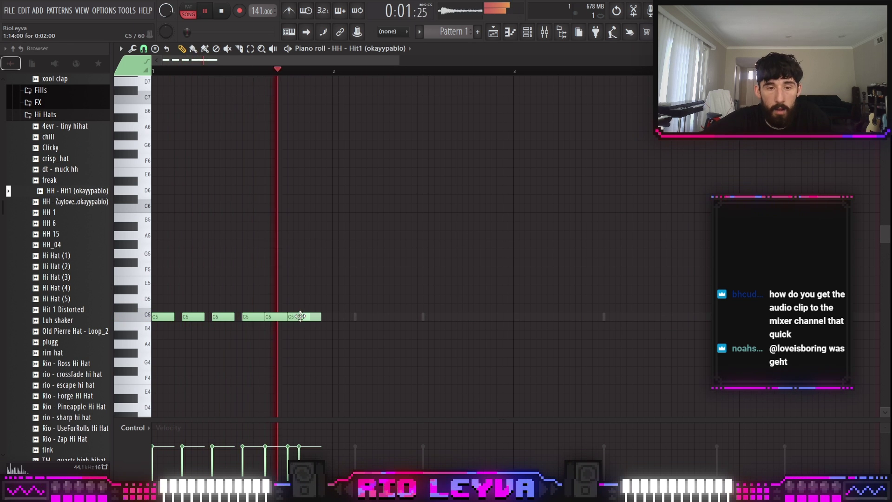
pyautogui.click(344, 318)
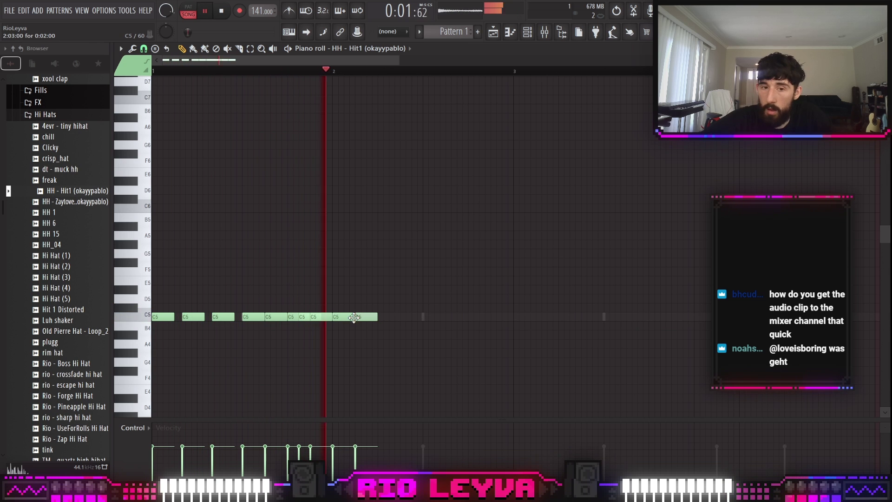
pyautogui.click(367, 317)
pyautogui.click(382, 318)
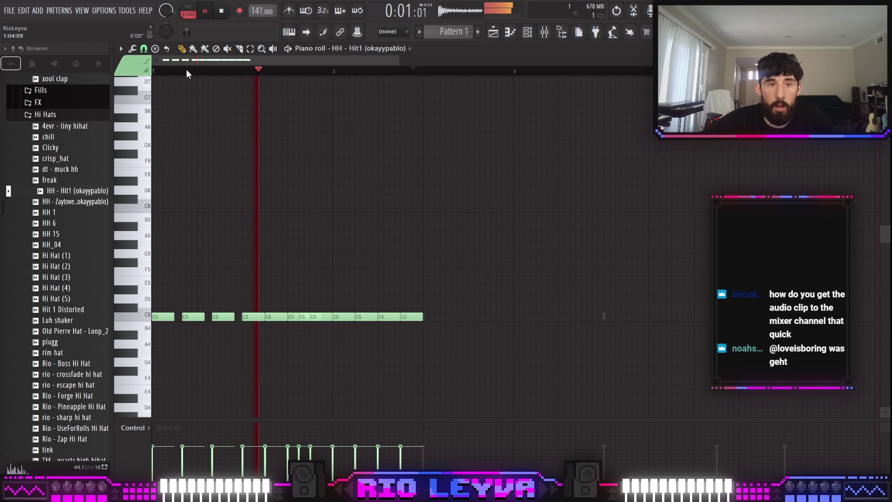
pyautogui.click(403, 317)
pyautogui.click(143, 48)
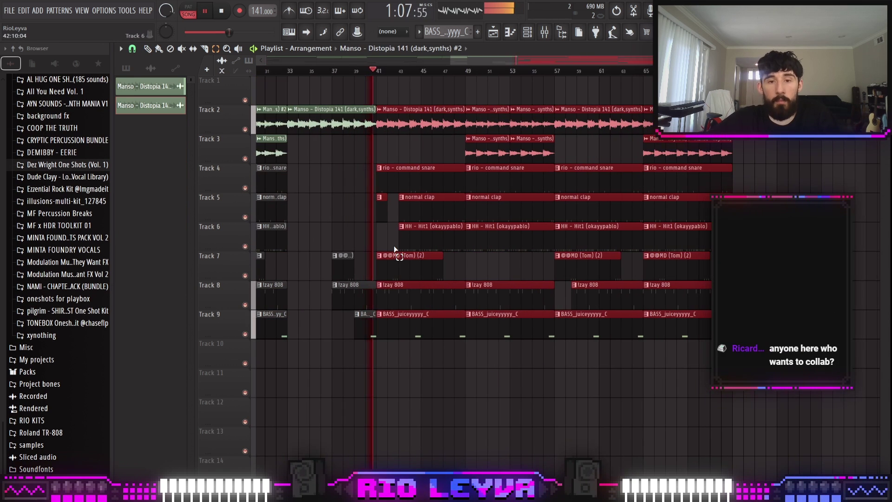
# Extend the HH - Hit1 (okayypablo) and normal clap clips at bar 43 back so they start at bar 41.
pyautogui.click(399, 226)
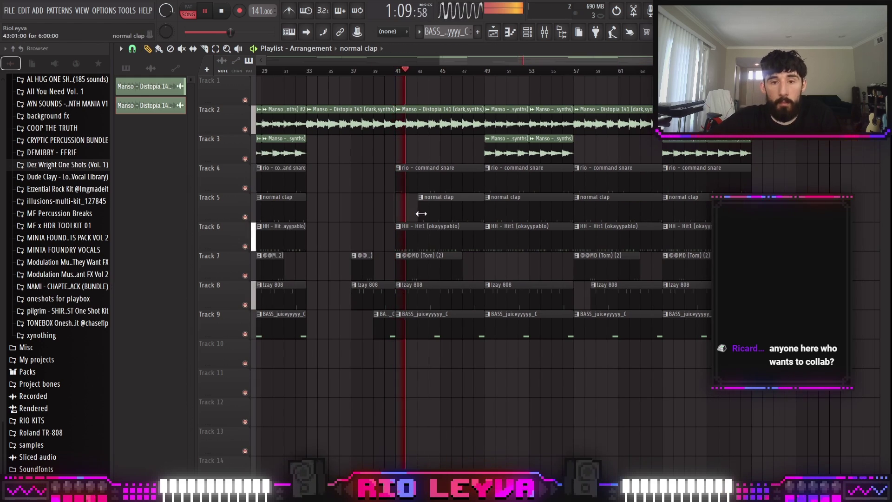
pyautogui.moveTo(421, 214); pyautogui.dragTo(396, 214)
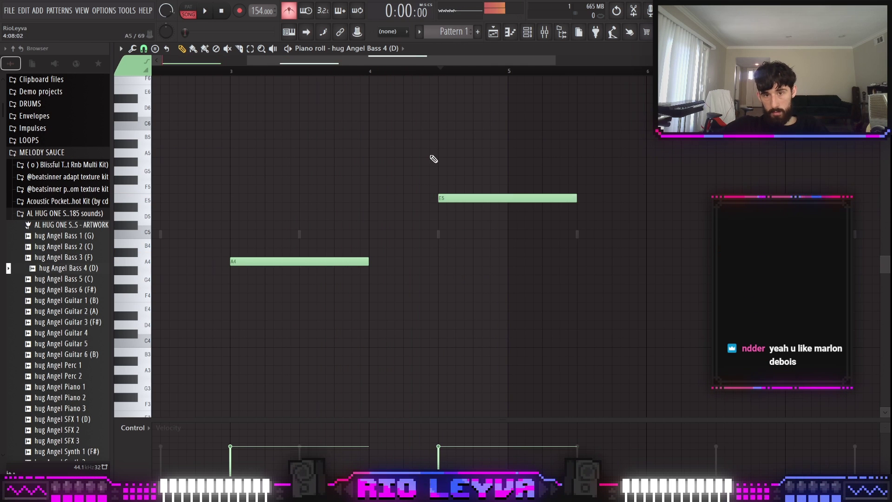
# Shorten the E5 note in the middle of bar 4 of the hug Angel Bass 4 (D) line to a quarter bar.
pyautogui.moveTo(576, 198); pyautogui.dragTo(472, 197)
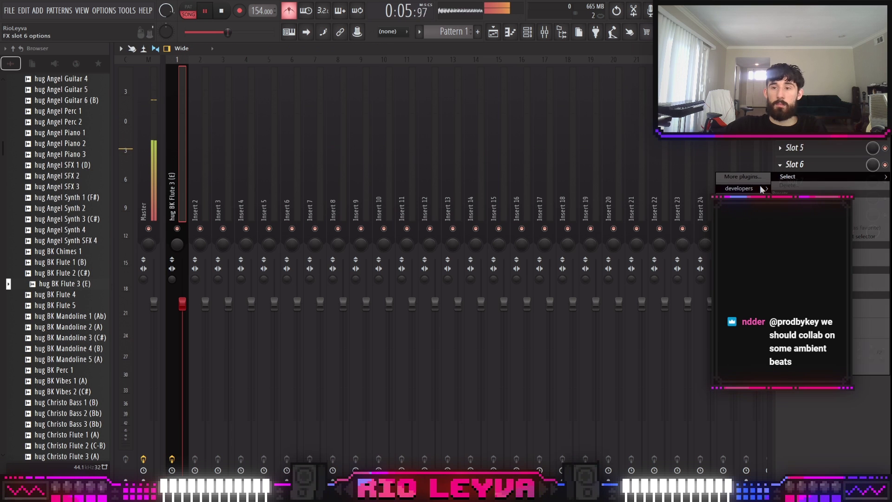
pyautogui.moveTo(743, 189)
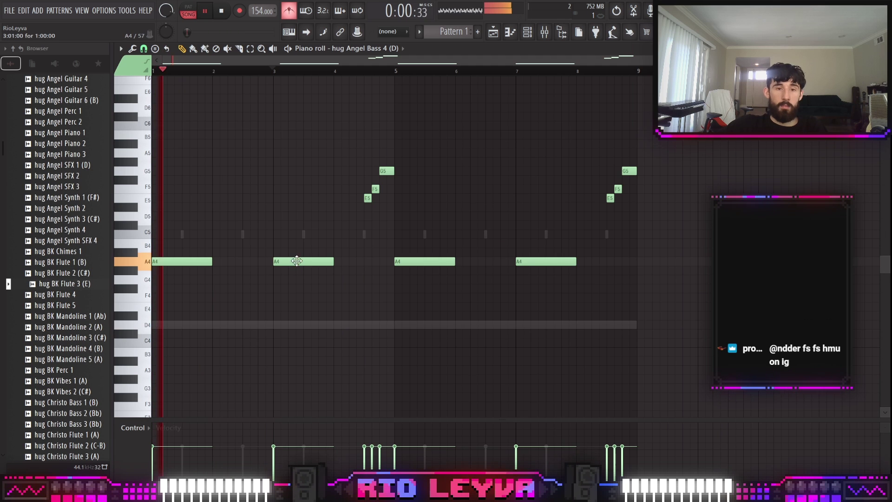
# Lower the bar 3 bass note to F4 and add a quarter-bar G4 note at 4:05.
pyautogui.moveTo(299, 261); pyautogui.dragTo(298, 298)
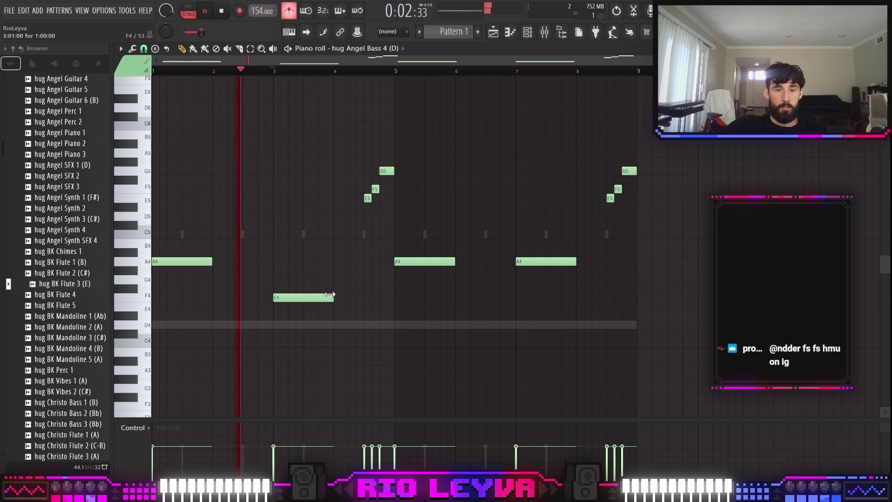
pyautogui.click(354, 279)
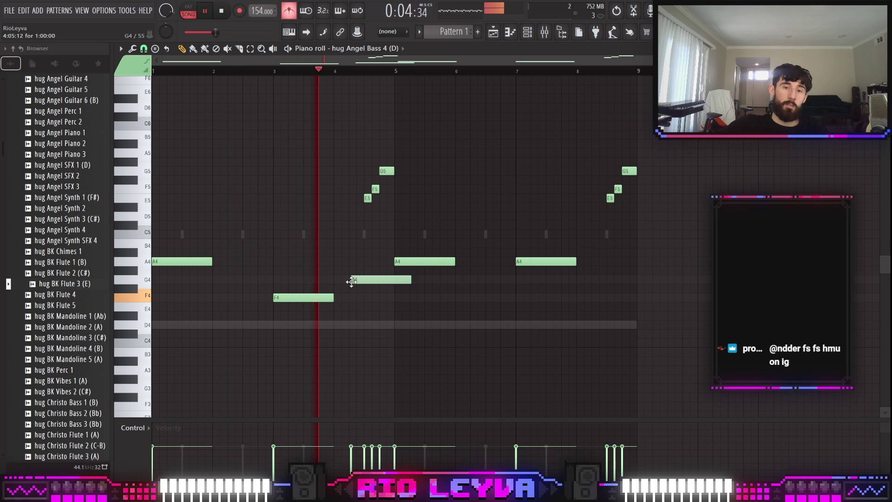
pyautogui.moveTo(386, 284); pyautogui.dragTo(364, 279)
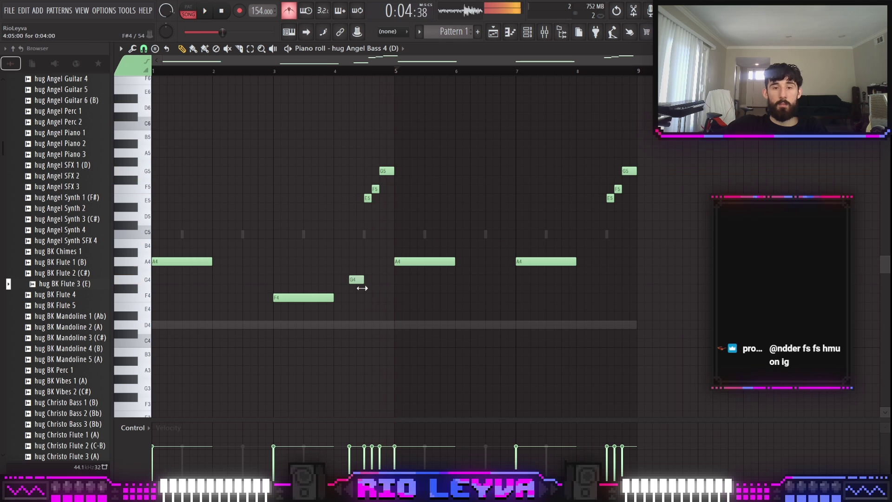
# Delete the hug Angel Bass 4 (D) notes in bars 5 to 8 and duplicate the first four bars in their place.
pyautogui.moveTo(628, 310); pyautogui.dragTo(411, 107)
pyautogui.press('Delete')
pyautogui.hotkey('ctrl', 'b')
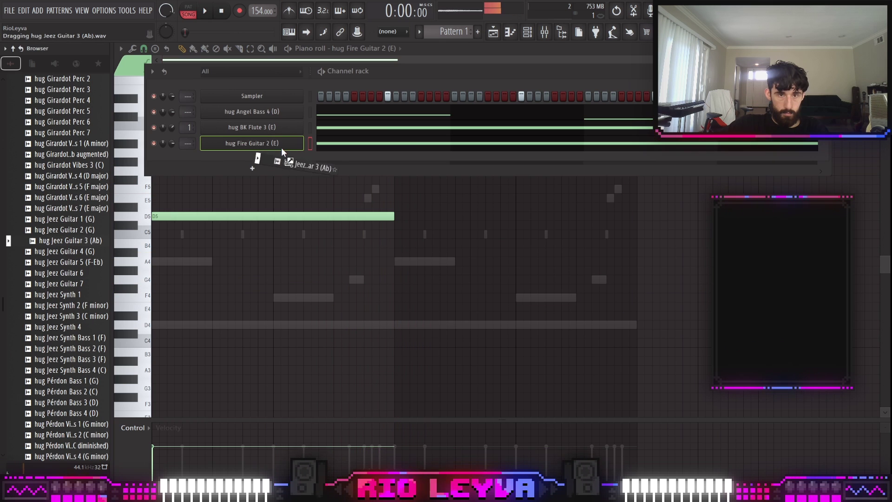
# Load hug Jeez Guitar 3 (Ab) and draw a staggered chord of four-bar notes on D#4, A#4, B4 and C#5 in bar 1.
pyautogui.moveTo(281, 146); pyautogui.dragTo(282, 147)
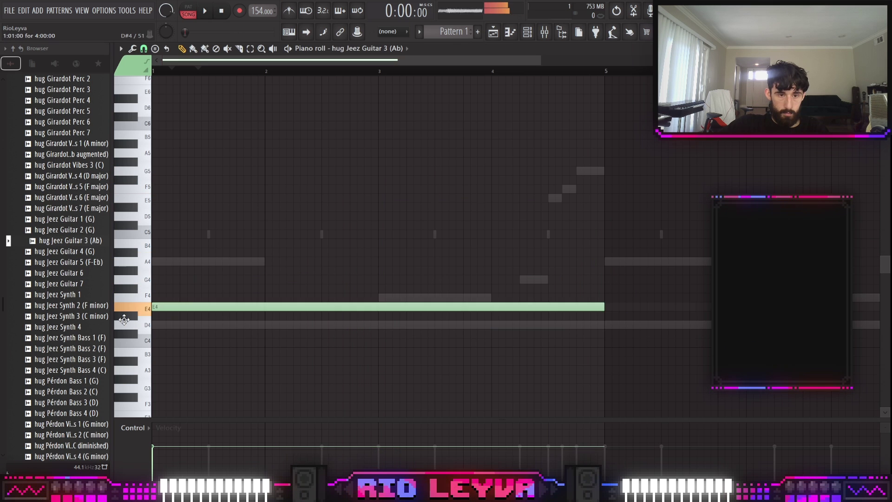
pyautogui.click(171, 263)
pyautogui.moveTo(165, 265); pyautogui.dragTo(166, 251)
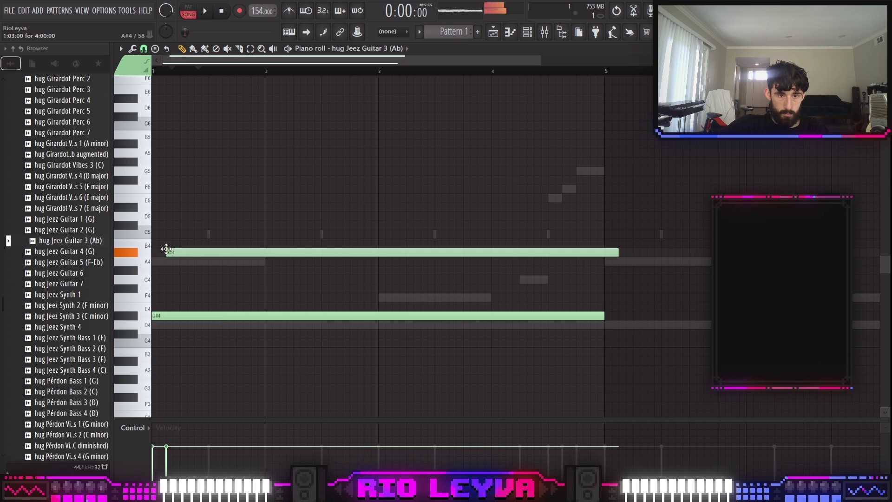
pyautogui.click(177, 244)
pyautogui.click(194, 219)
pyautogui.moveTo(194, 219); pyautogui.dragTo(194, 233)
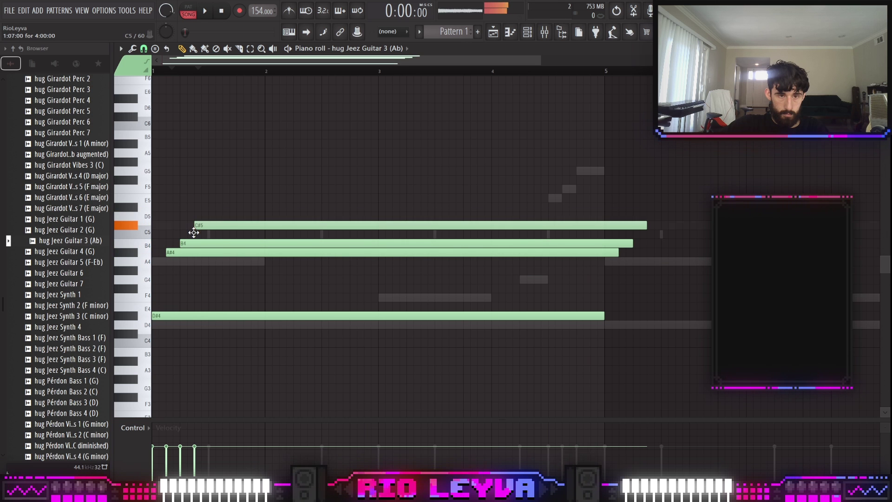
# Adjust the guitar notes around bar 3 and duplicate the hug Jeez Guitar 3 (Ab) phrase three times along the pattern.
pyautogui.click(378, 216)
pyautogui.rightClick(409, 279)
pyautogui.scroll(-2, 450, 348)
pyautogui.hotkey('ctrl', 'b')
pyautogui.hotkey('ctrl', 'b')
pyautogui.hotkey('ctrl', 'b')
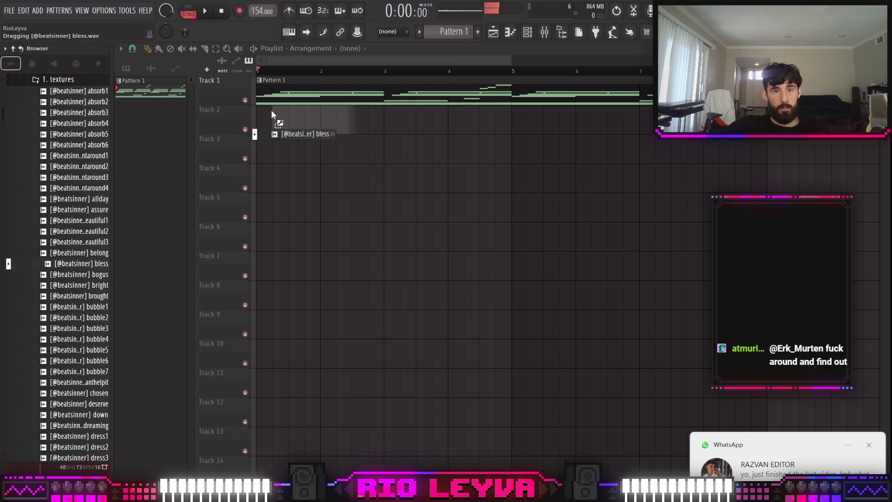
pyautogui.moveTo(273, 121); pyautogui.dragTo(323, 154)
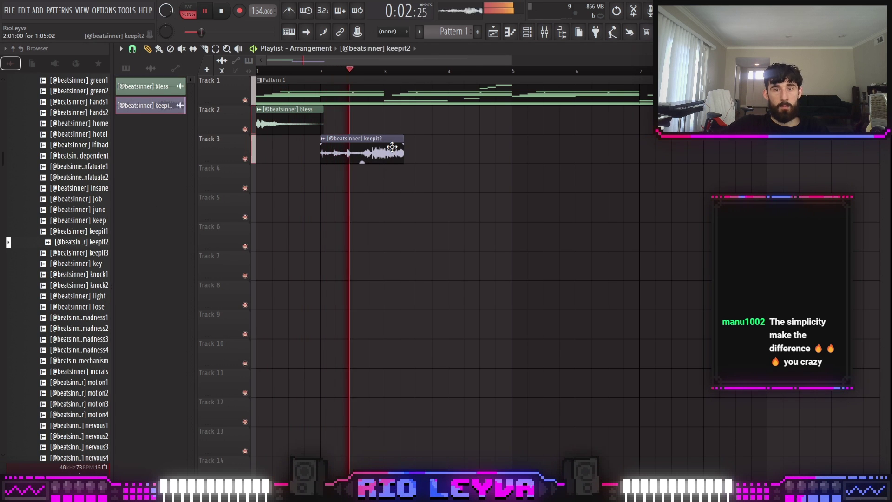
pyautogui.doubleClick(393, 147)
pyautogui.moveTo(351, 107); pyautogui.dragTo(389, 127)
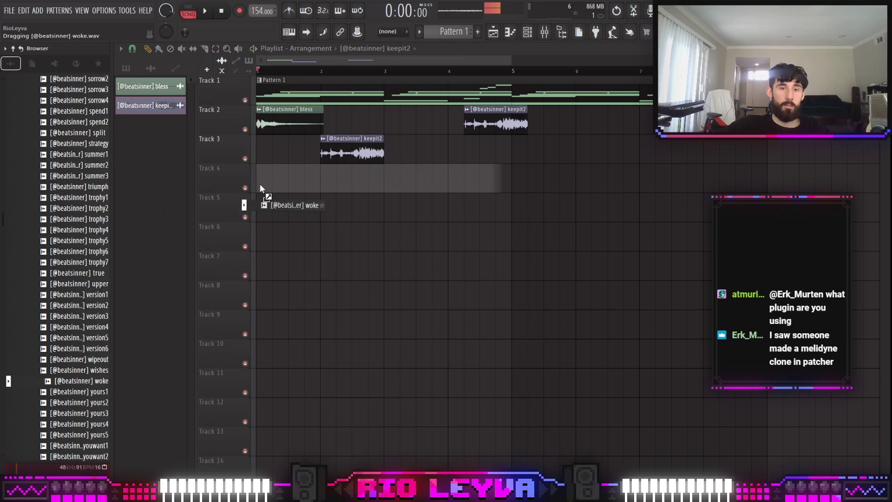
pyautogui.moveTo(260, 200); pyautogui.dragTo(358, 176)
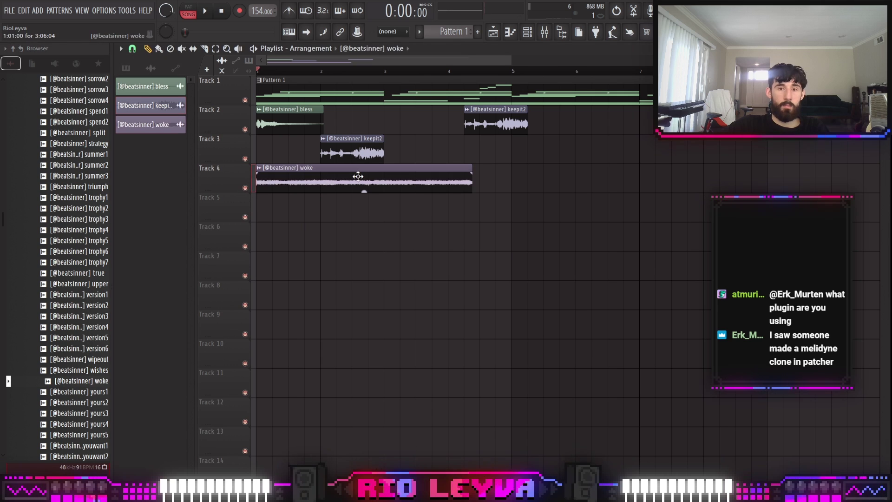
pyautogui.press('space')
pyautogui.keyDown('shift'); pyautogui.click(388, 184); pyautogui.keyUp('shift')
pyautogui.rightClick(466, 175)
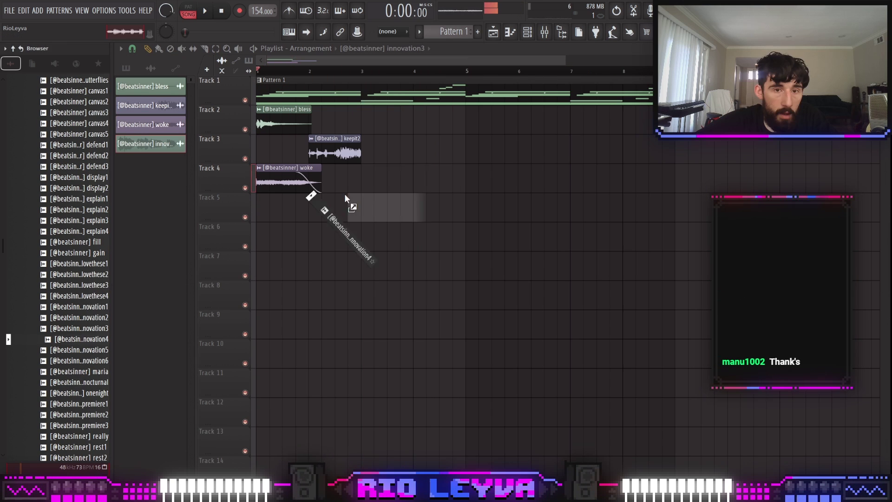
pyautogui.moveTo(344, 193); pyautogui.dragTo(368, 181)
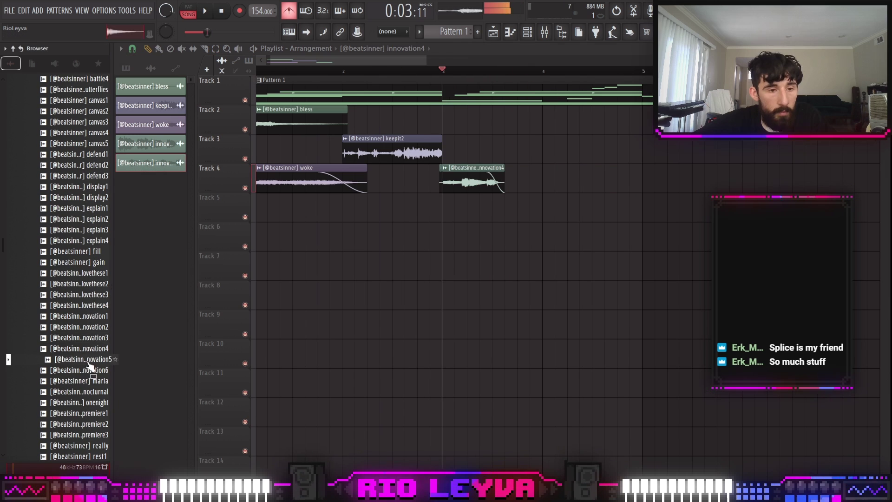
pyautogui.moveTo(87, 363); pyautogui.dragTo(492, 214)
pyautogui.press('space')
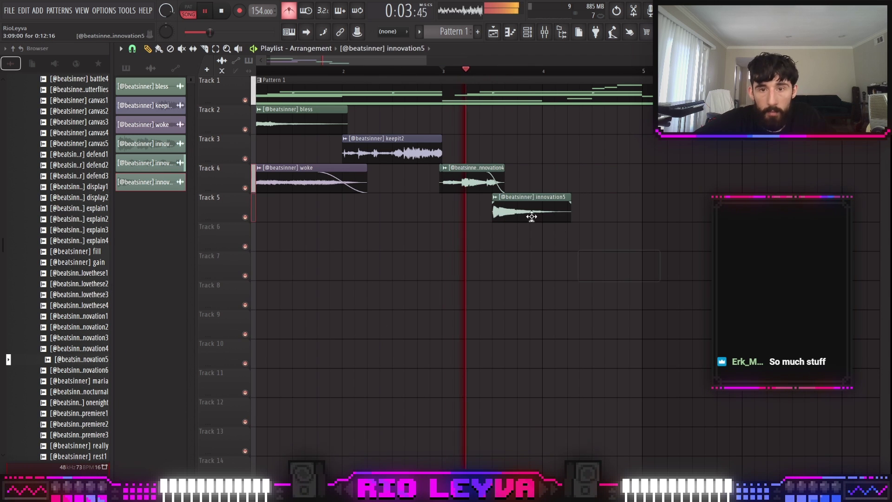
pyautogui.scroll(3, 516, 217)
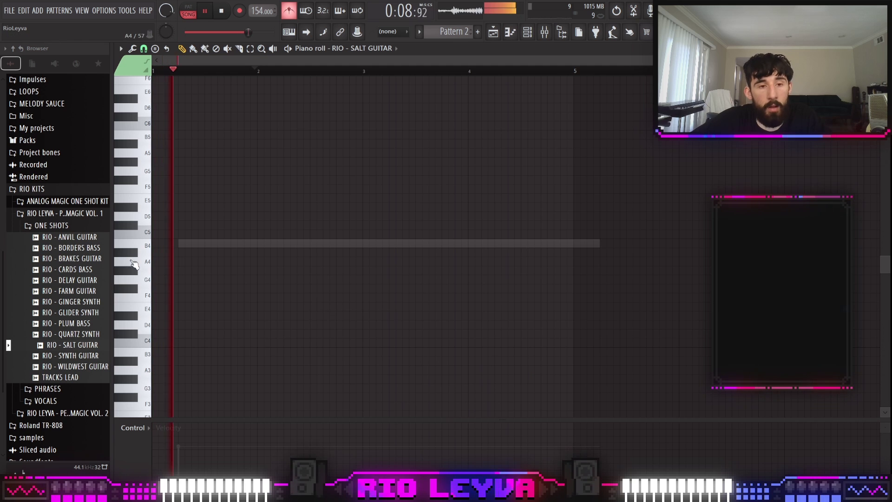
# Draw a long A4 note starting in bar 2 for RIO - SALT GUITAR and adjust it.
pyautogui.scroll(2, 365, 287)
pyautogui.click(402, 263)
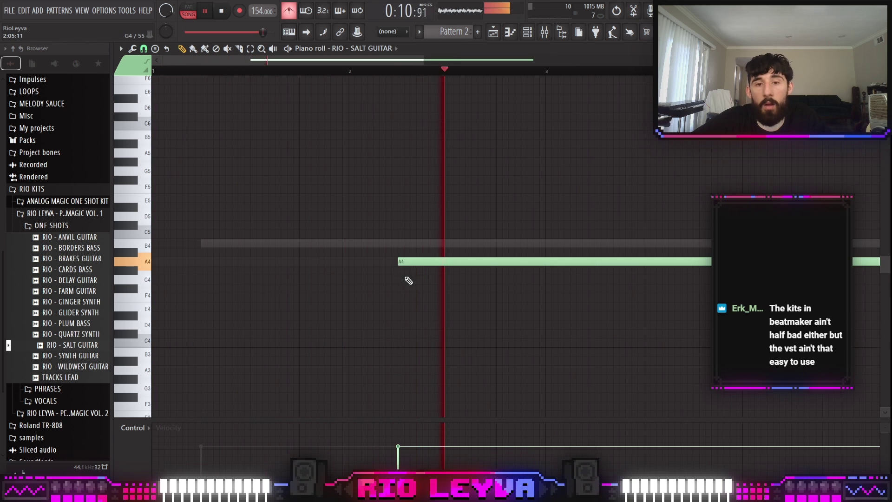
pyautogui.scroll(-3, 500, 270)
pyautogui.moveTo(553, 260); pyautogui.dragTo(389, 260)
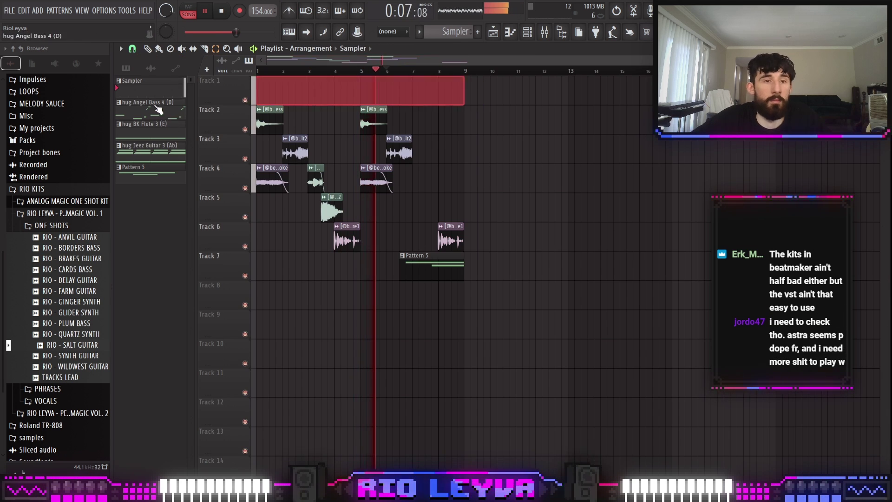
# Place the split hug Angel Bass 4 (D), BK Flute 3 and Jeez Guitar 3 patterns on Tracks 8 to 10 and remove Pattern 5 from Track 11.
pyautogui.click(158, 110)
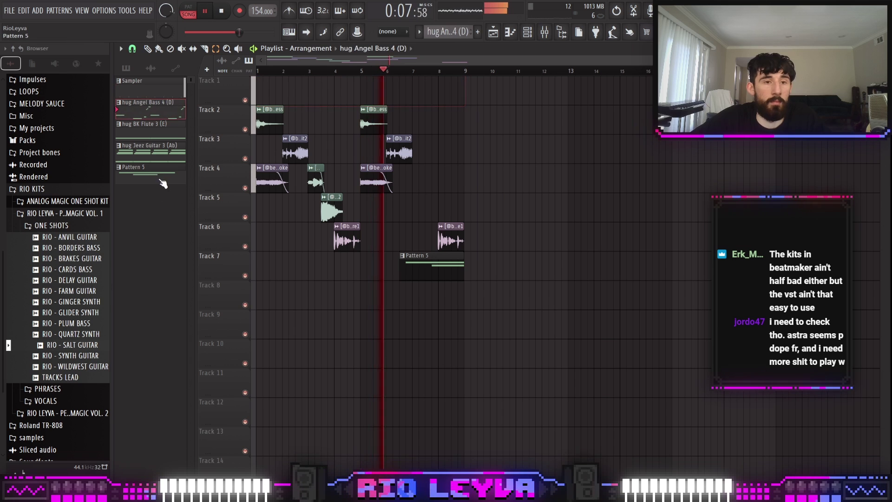
pyautogui.keyDown('shift'); pyautogui.click(153, 172); pyautogui.keyUp('shift')
pyautogui.moveTo(154, 172); pyautogui.dragTo(258, 296)
pyautogui.rightClick(335, 382)
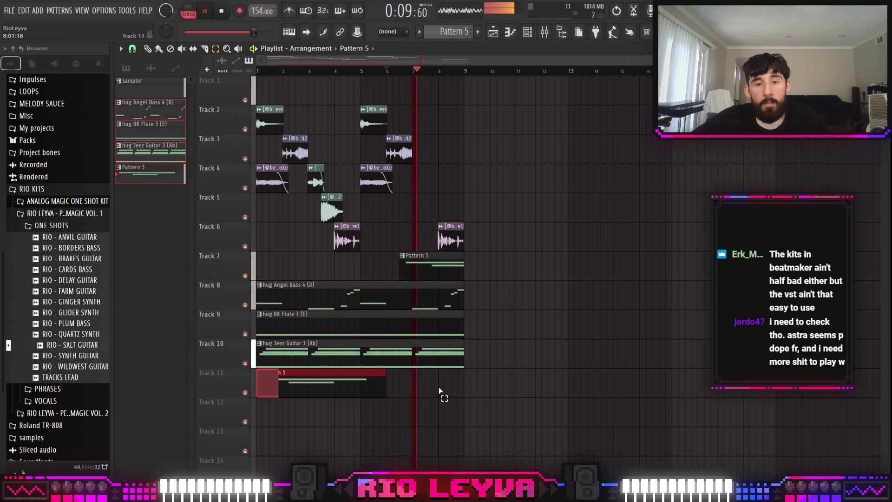
pyautogui.moveTo(467, 363); pyautogui.dragTo(538, 451)
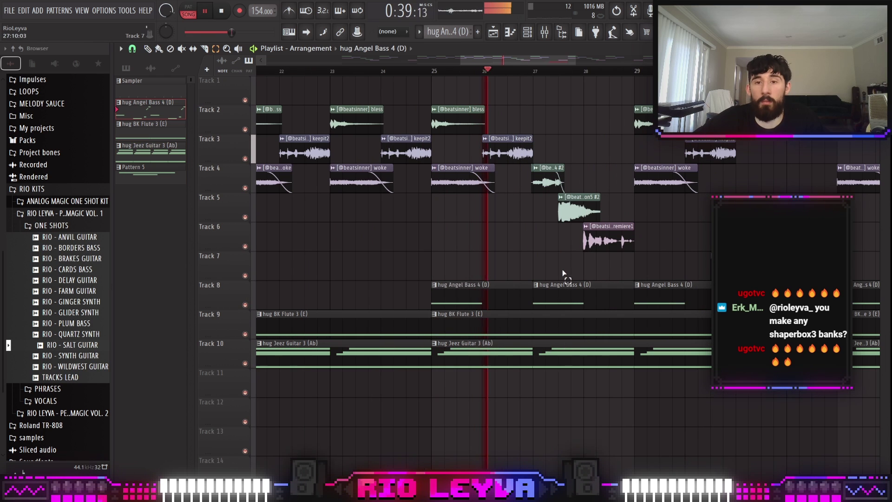
# Stack slices of the rendered master audio in bars 1 to 8 on separate tracks starting at Track 11.
pyautogui.keyDown('ctrl'); pyautogui.scroll(-6, 601, 296); pyautogui.keyUp('ctrl')
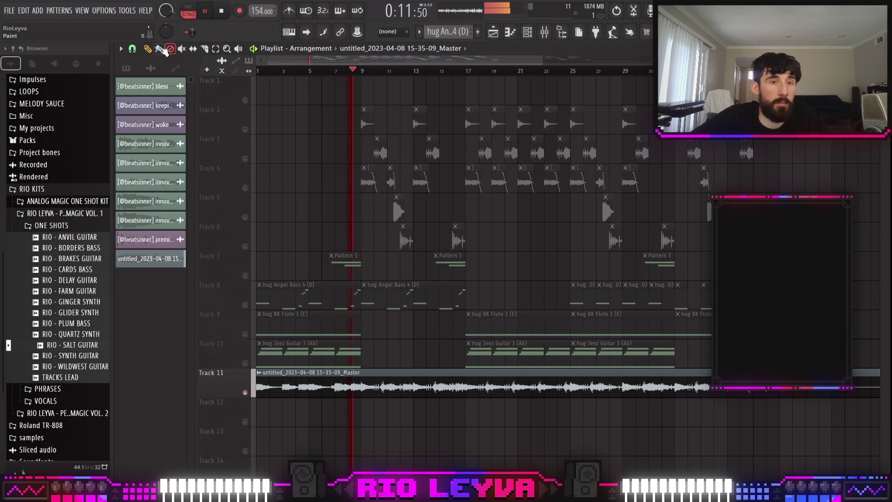
pyautogui.click(135, 53)
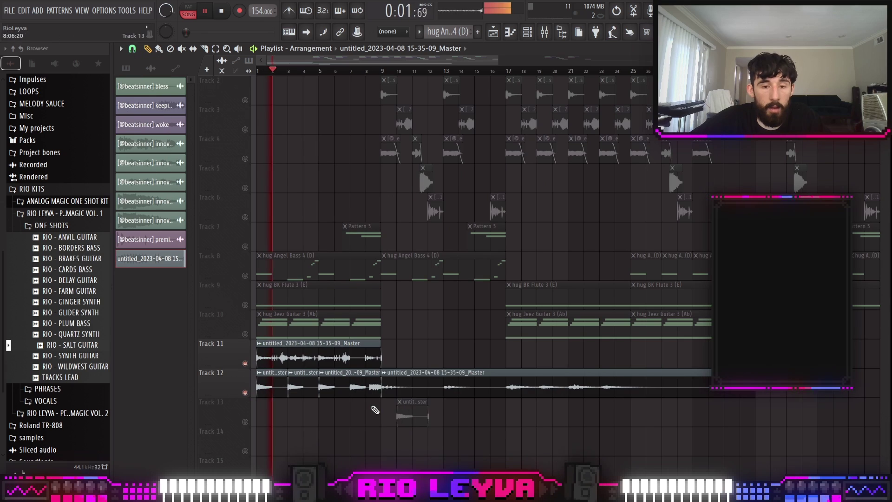
pyautogui.moveTo(370, 408); pyautogui.dragTo(366, 425)
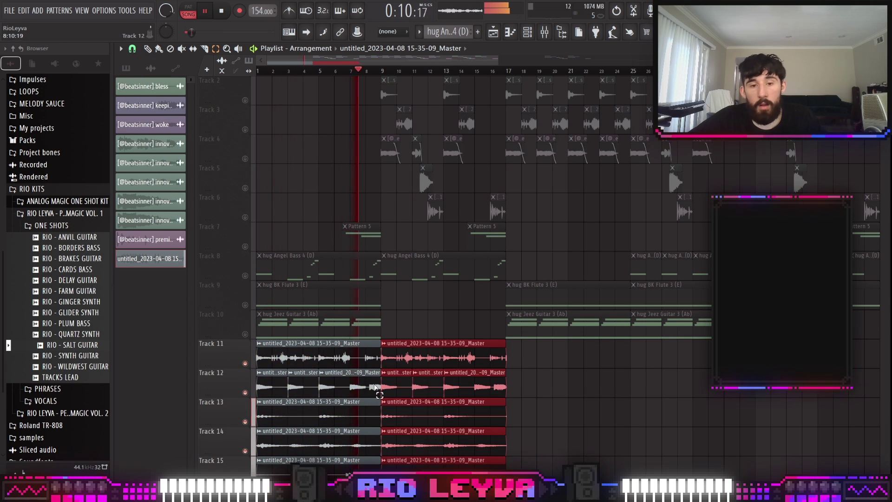
# Duplicate the eight-bar master audio slices on Tracks 11 to 15 repeatedly along the playlist.
pyautogui.hotkey('ctrl', 'b')
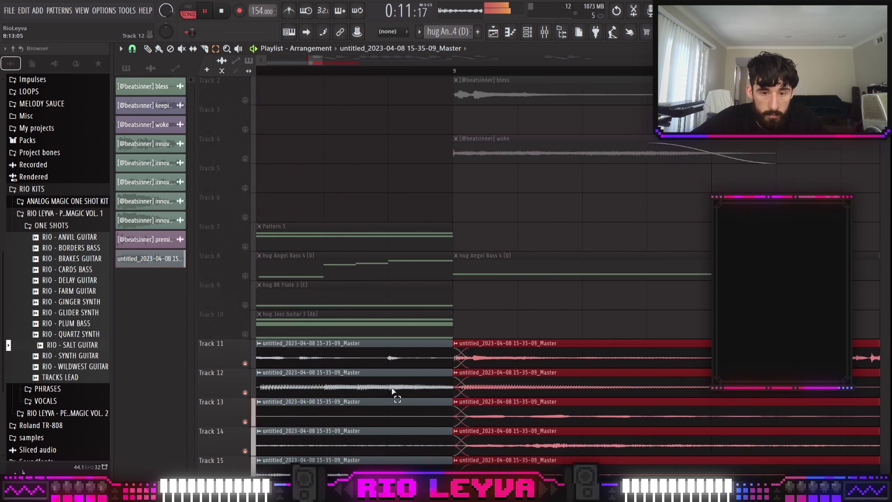
pyautogui.scroll(-3, 372, 393)
pyautogui.hotkey('ctrl', 'b')
pyautogui.hotkey('ctrl', 'b')
pyautogui.hotkey('ctrl', 'b')
pyautogui.hotkey('ctrl', 'b')
pyautogui.hotkey('ctrl', 'b')
pyautogui.hotkey('ctrl', 'b')
pyautogui.hotkey('ctrl', 'b')
pyautogui.scroll(-5, 401, 380)
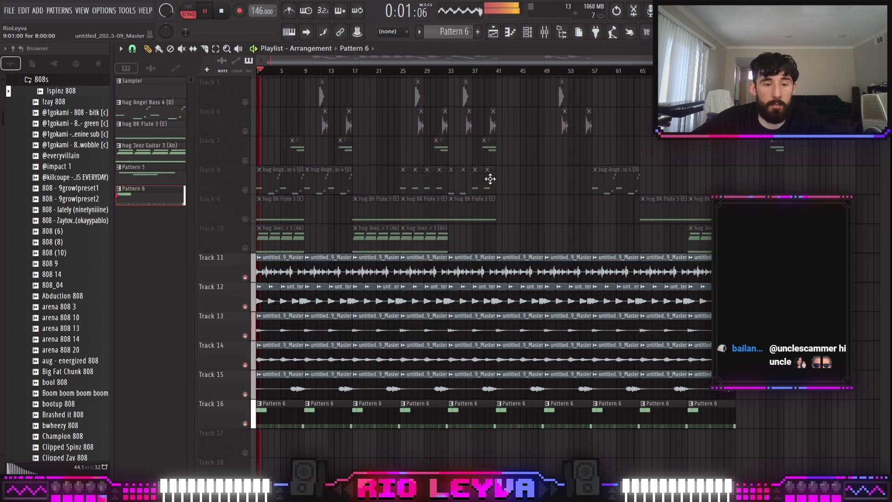
# Open the !spinz 808 piano roll in Pattern 6 and lay out sustained E5 notes through bar 4.
pyautogui.click(527, 31)
pyautogui.click(367, 301)
pyautogui.scroll(-3, 478, 269)
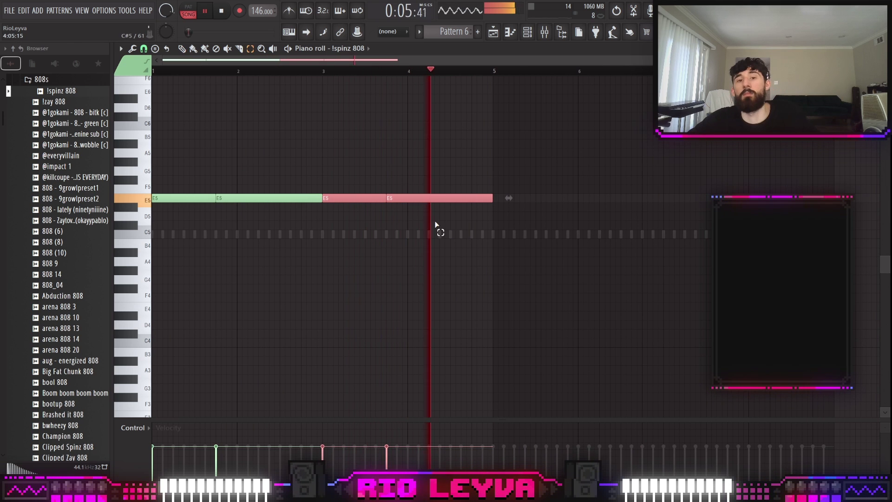
pyautogui.scroll(2, 446, 230)
pyautogui.moveTo(461, 186); pyautogui.dragTo(483, 195)
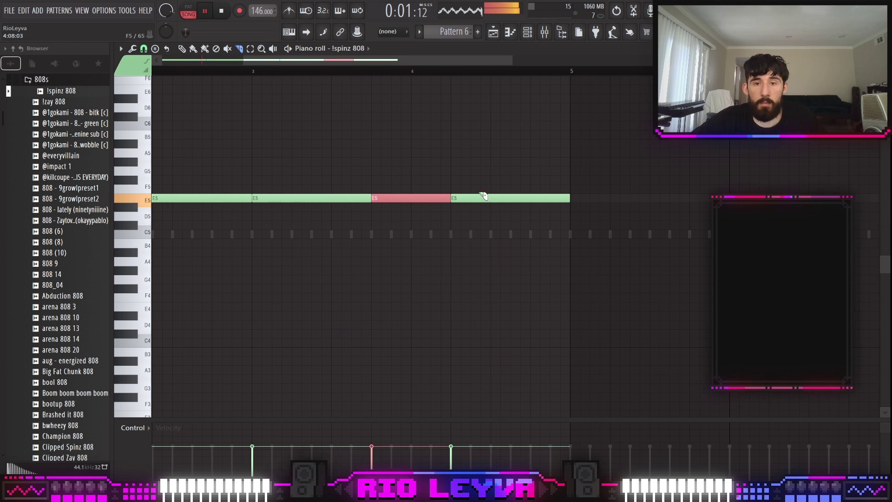
# Slice three short notes off the end of the last E5 note of !spinz 808 in bar 4 and lower them to B4.
pyautogui.click(513, 187)
pyautogui.click(532, 191)
pyautogui.click(556, 183)
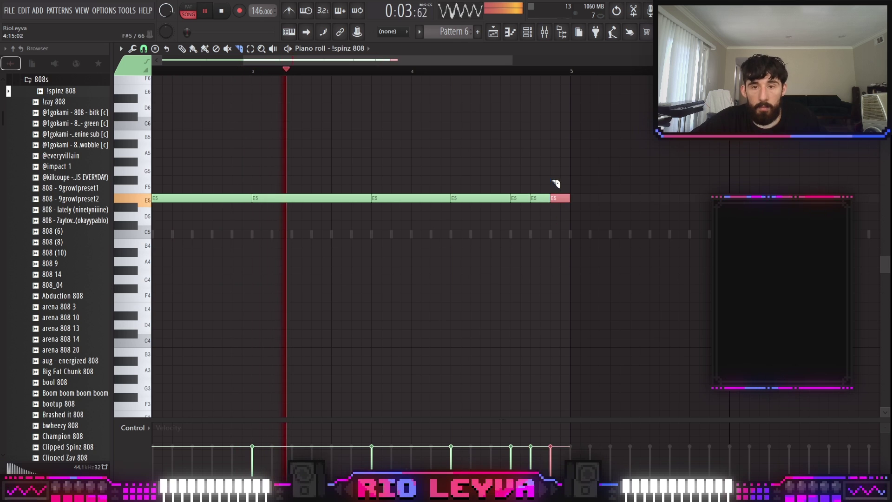
pyautogui.moveTo(573, 211); pyautogui.dragTo(510, 158)
pyautogui.press('Down')
pyautogui.press('Down')
pyautogui.press('Down')
pyautogui.press('Down')
pyautogui.press('Down')
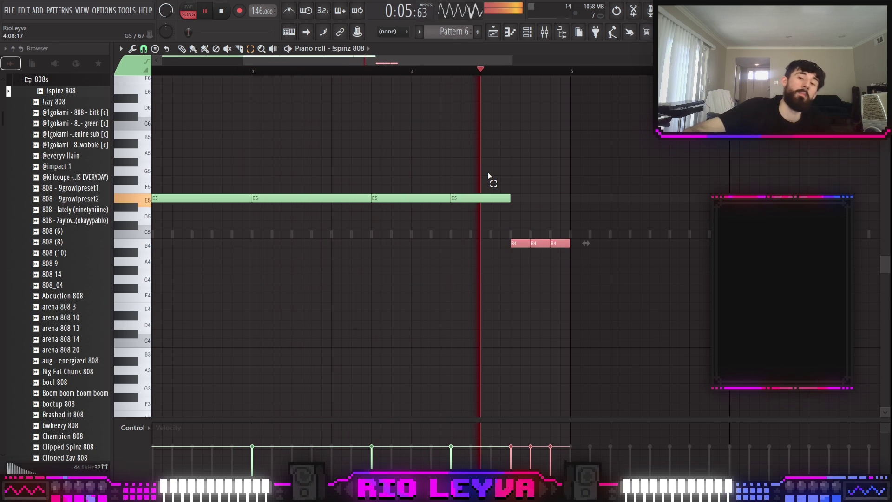
pyautogui.press('F5')
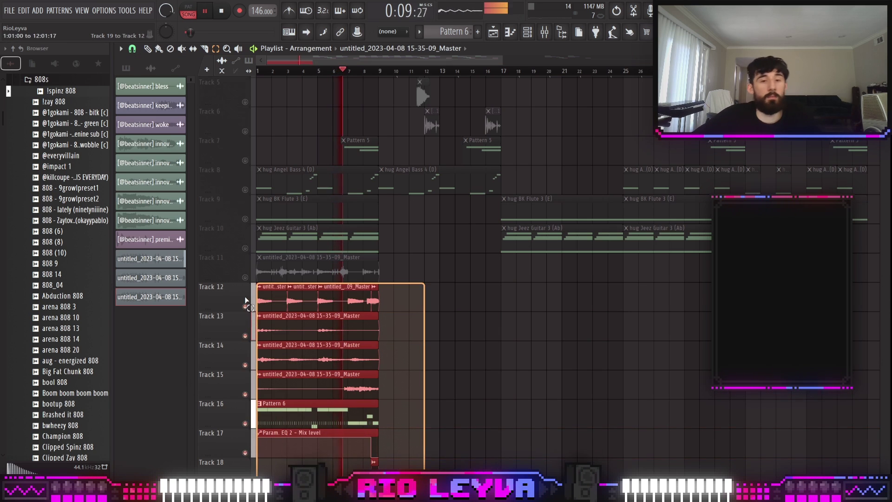
# Duplicate the selected eight-bar section on Track 12 and the tracks below it repeatedly along the playlist.
pyautogui.hotkey('ctrl', 'b')
pyautogui.hotkey('ctrl', 'b')
pyautogui.hotkey('ctrl', 'b')
pyautogui.hotkey('ctrl', 'b')
pyautogui.hotkey('ctrl', 'b')
pyautogui.hotkey('ctrl', 'b')
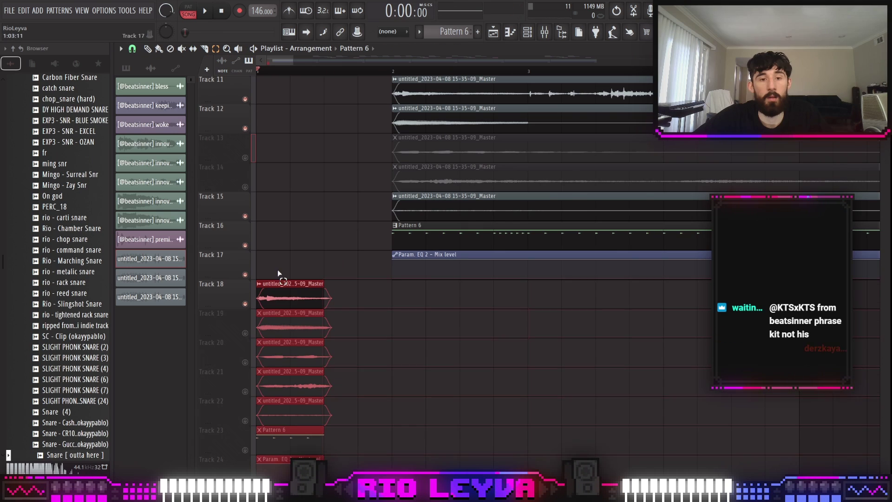
# Try a half-bar stutter of the clips on Tracks 11 to 17 in bar 1, repeated once, and play it back.
pyautogui.scroll(5, 279, 189)
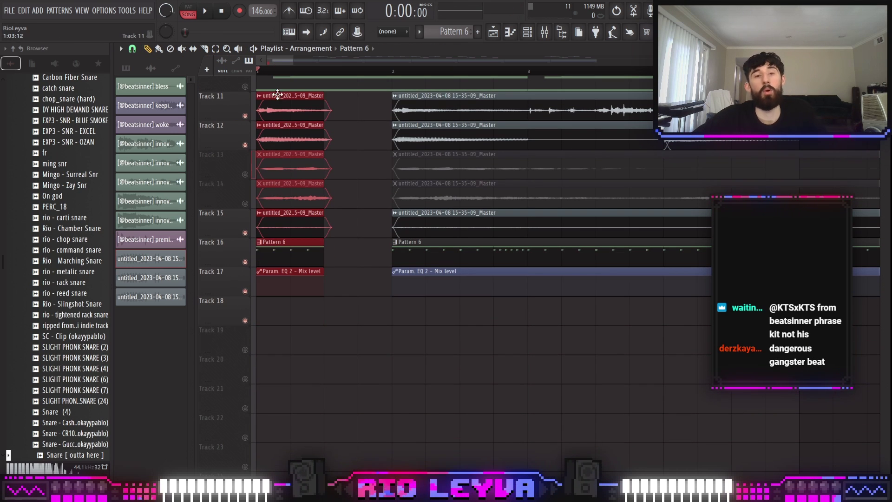
pyautogui.press('space')
pyautogui.hotkey('ctrl', 'b')
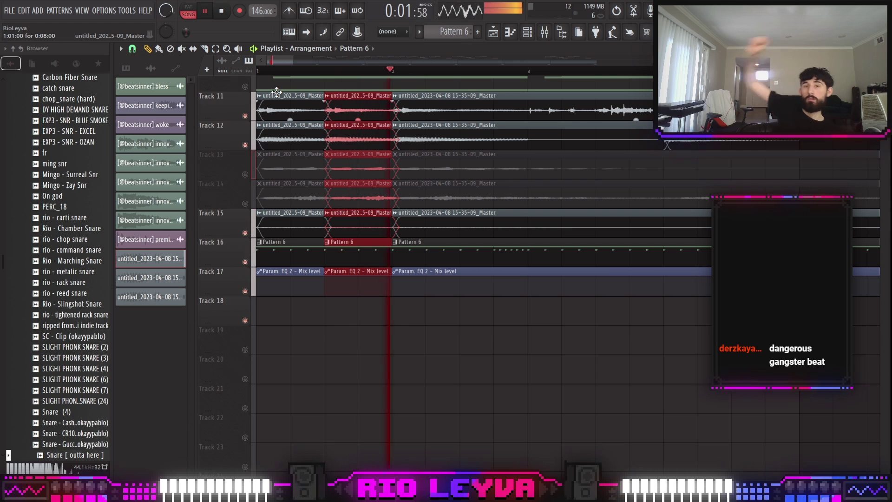
pyautogui.press('space')
pyautogui.press('space')
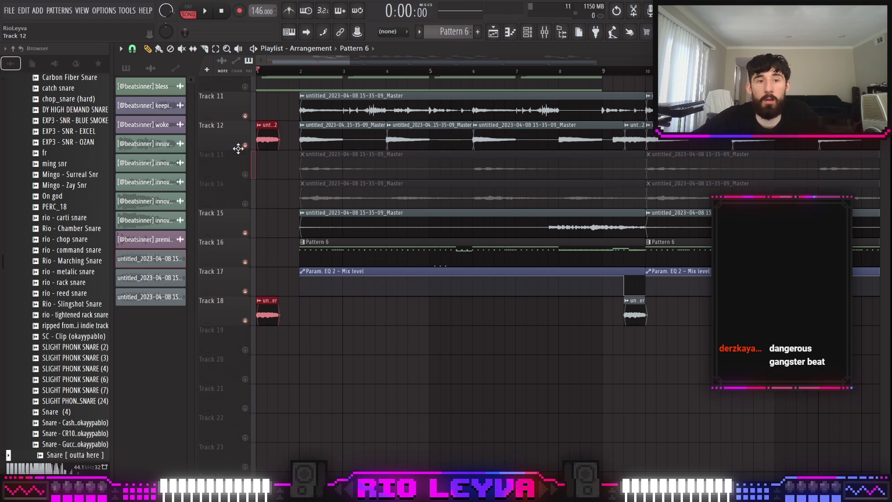
# Move the short audio clips on Tracks 12 and 18 later in bar 1 as a lead-in to bar 2.
pyautogui.moveTo(260, 139); pyautogui.dragTo(292, 135)
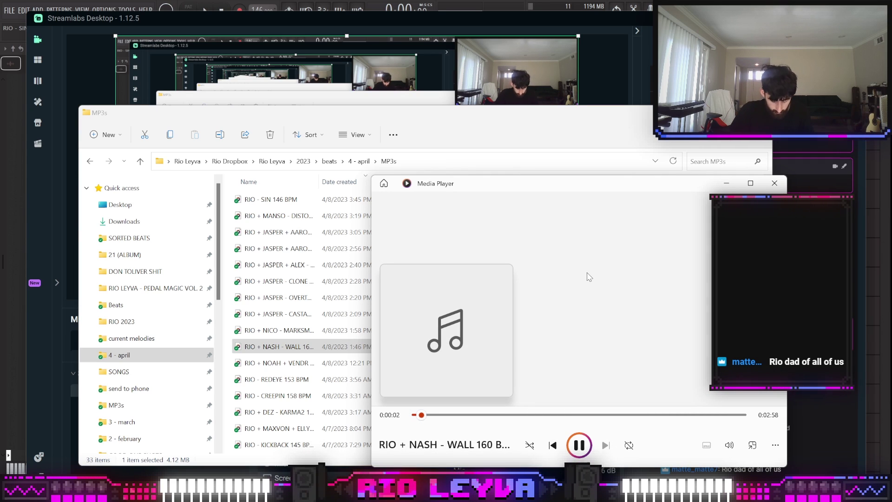
# Return to Media Player from Streamlabs Desktop and play the MARKSM... beat from the MP3s folder in File Explorer.
pyautogui.click(642, 15)
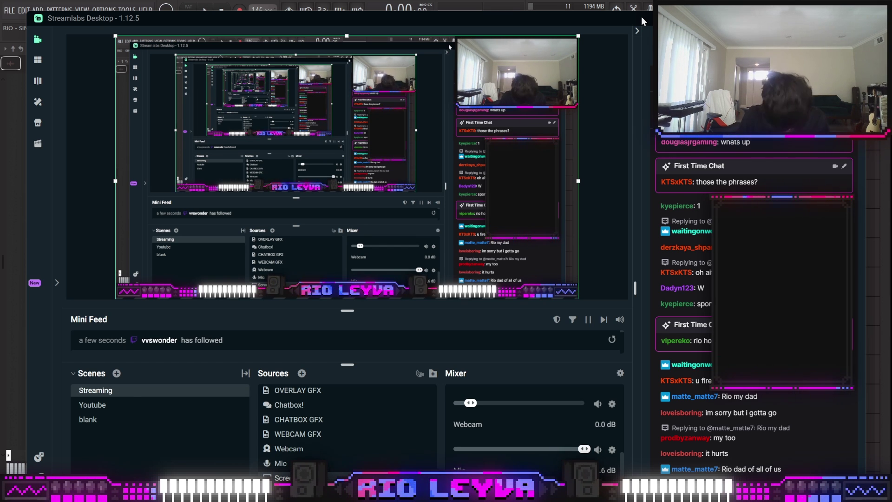
pyautogui.hotkey('alt', 'Tab')
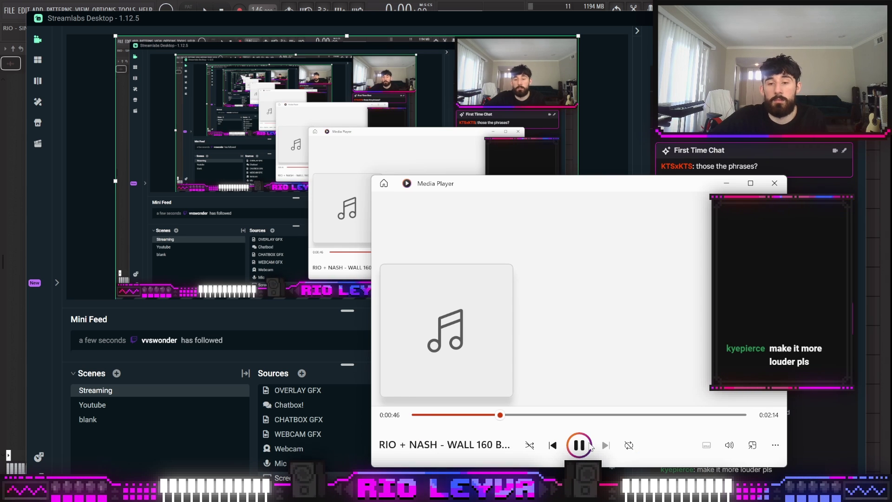
pyautogui.hotkey('alt', 'Tab')
pyautogui.doubleClick(314, 330)
pyautogui.click(606, 20)
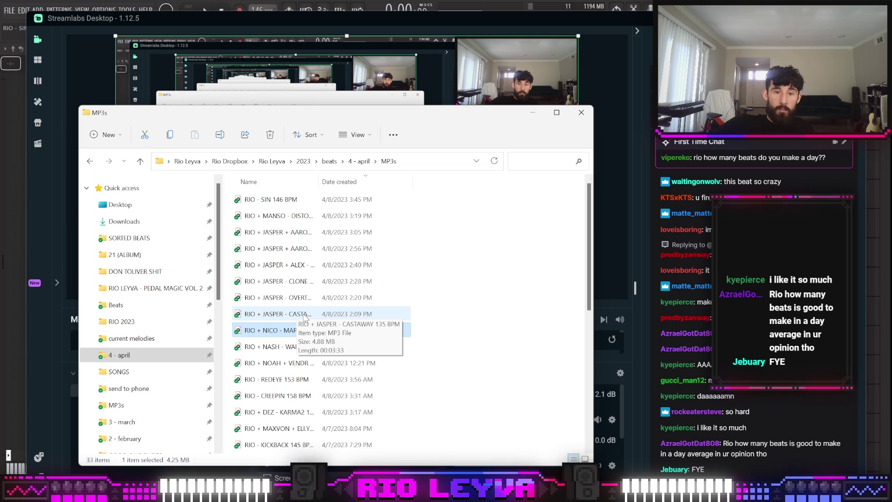
# Play the CASTAWAY 135 BPM beat and the OVERTHE... beat from the MP3s folder, moving the player window aside.
pyautogui.doubleClick(305, 315)
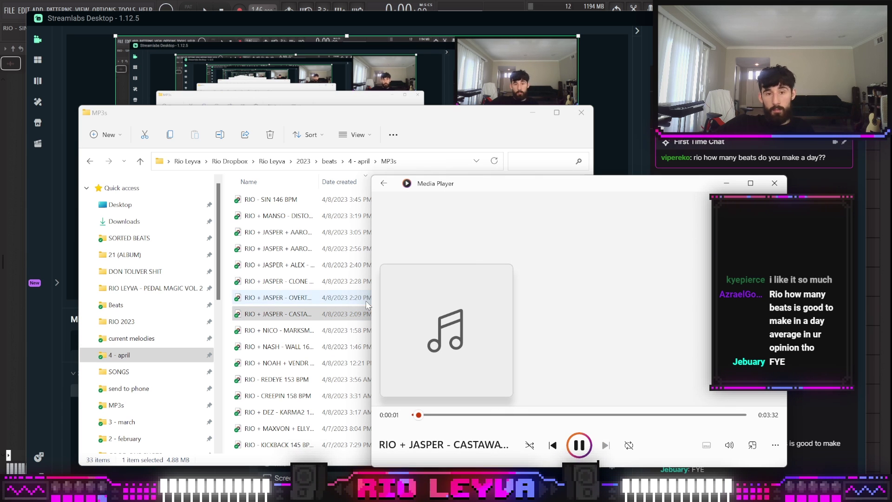
pyautogui.moveTo(499, 186); pyautogui.dragTo(338, 204)
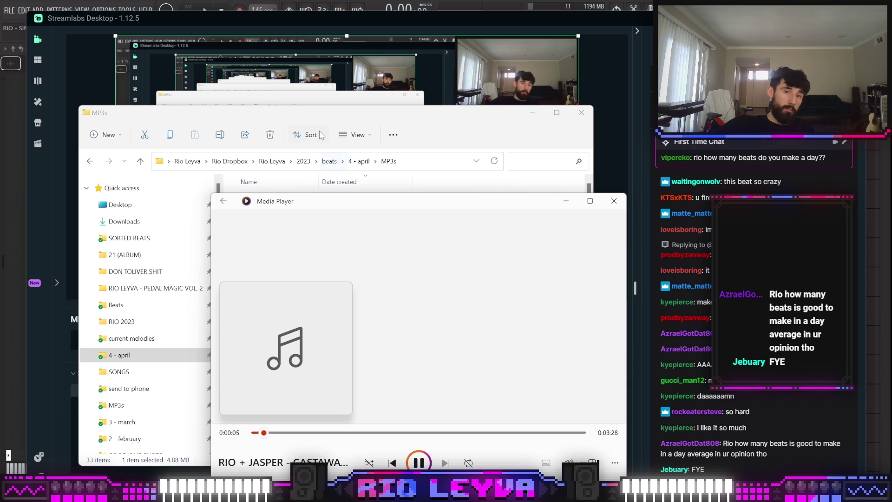
pyautogui.click(315, 113)
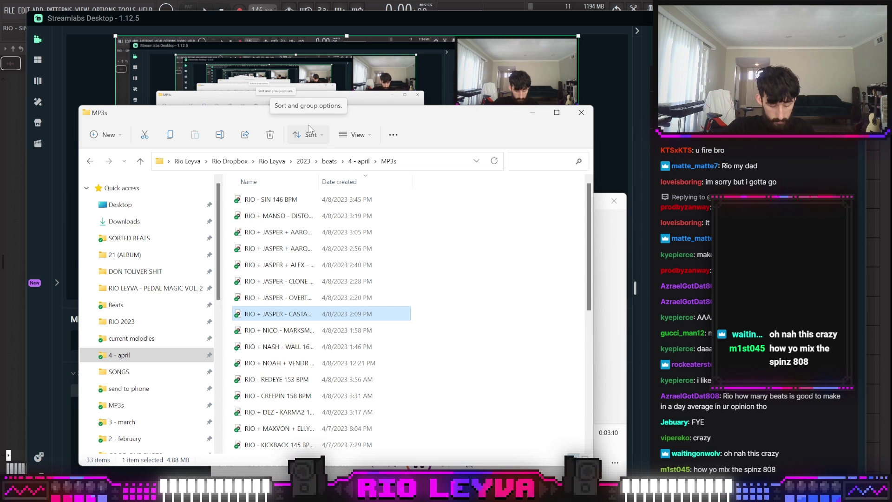
pyautogui.press('Up')
pyautogui.press('Return')
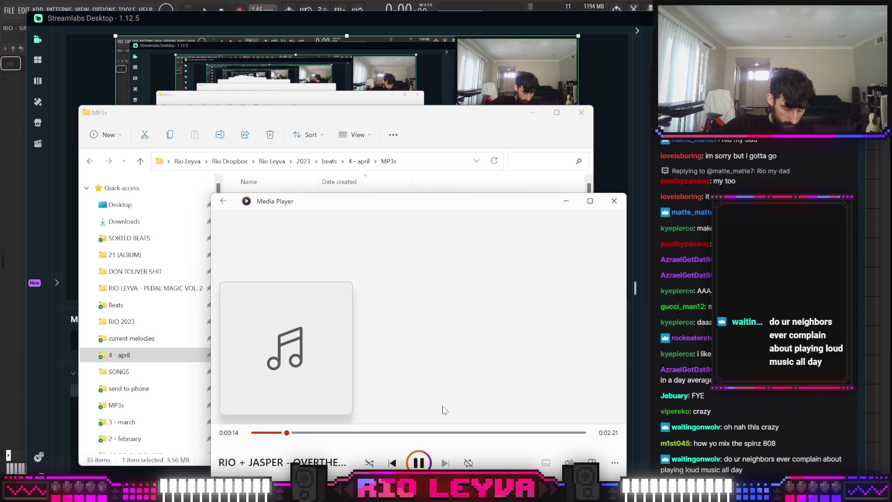
# Play the CLONE beat and the beat created at 2:40 PM from the MP3s folder, repositioning the player window.
pyautogui.hotkey('alt', 'Tab')
pyautogui.press('Down')
pyautogui.press('Return')
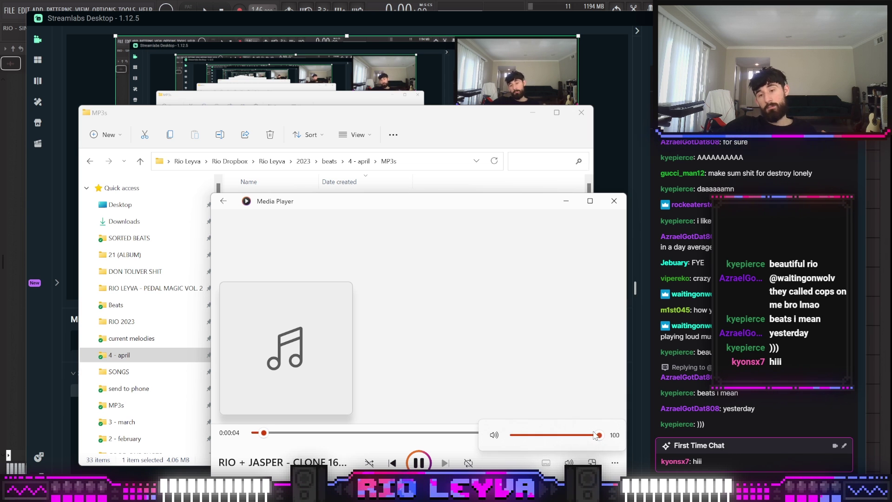
pyautogui.hotkey('alt', 'Tab')
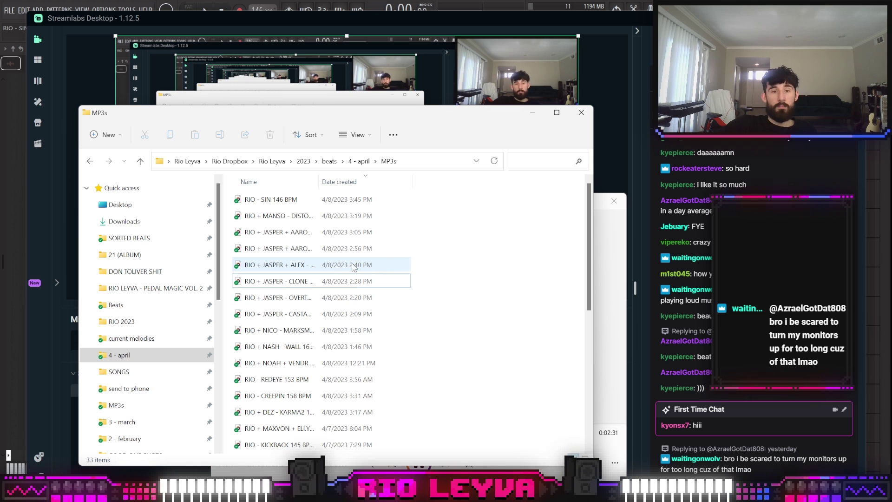
pyautogui.doubleClick(354, 266)
pyautogui.moveTo(332, 208); pyautogui.dragTo(357, 216)
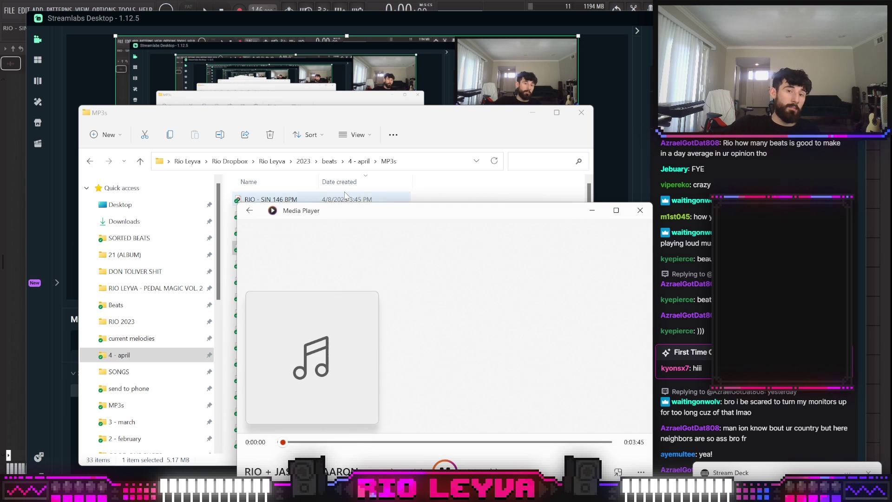
# Play the beat created at 2:56 PM and the WOLVES 152 BPM beat from the MP3s folder.
pyautogui.press('Up')
pyautogui.press('Return')
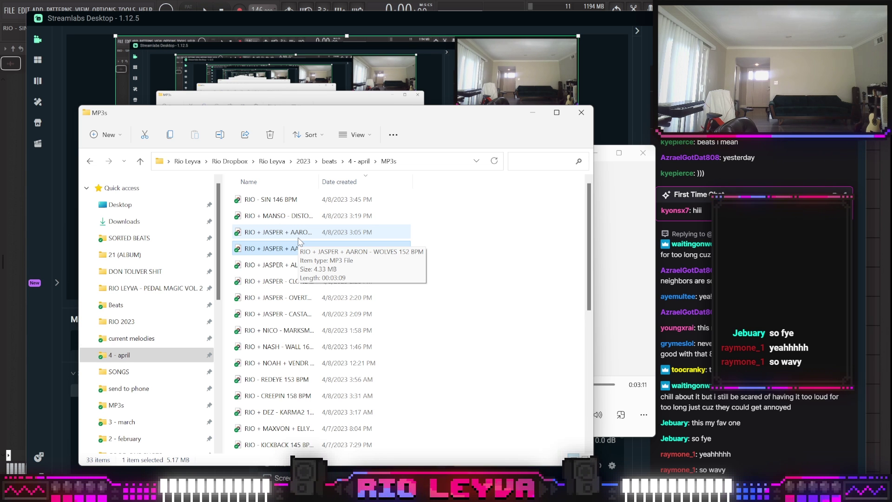
pyautogui.doubleClick(299, 242)
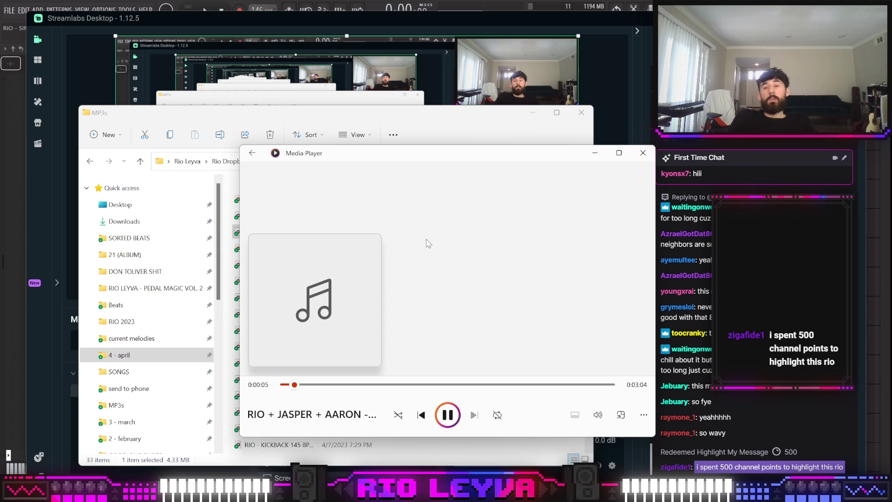
# Return to the MP3s folder, play the DISTOPIA beat created at 3:19 PM, and bring Media Player to the front.
pyautogui.hotkey('alt', 'Tab')
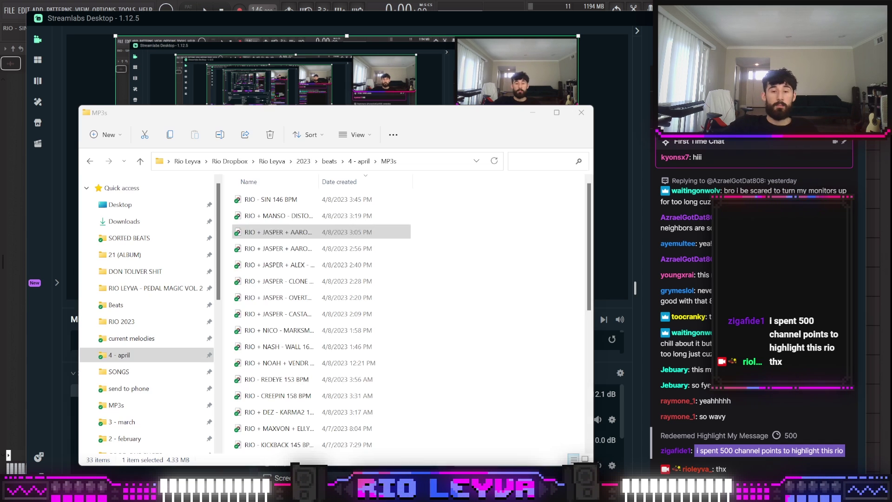
pyautogui.hotkey('alt', 'Tab')
pyautogui.press('Return')
pyautogui.click(562, 451)
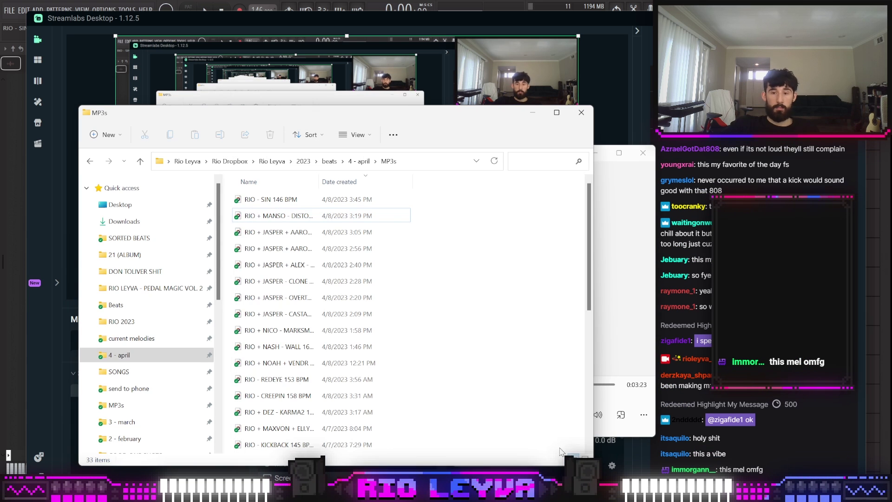
pyautogui.click(613, 329)
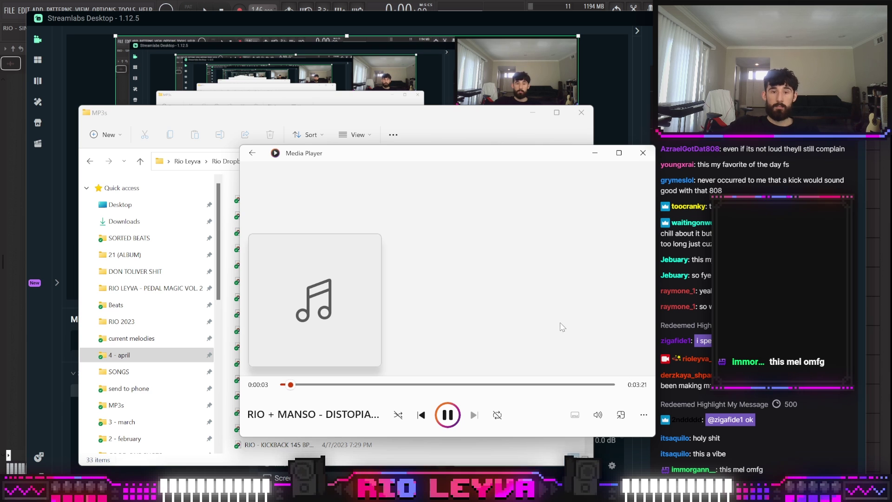
# Return to the MP3s folder from Media Player and play the SIN 146 BPM beat.
pyautogui.hotkey('alt', 'Tab')
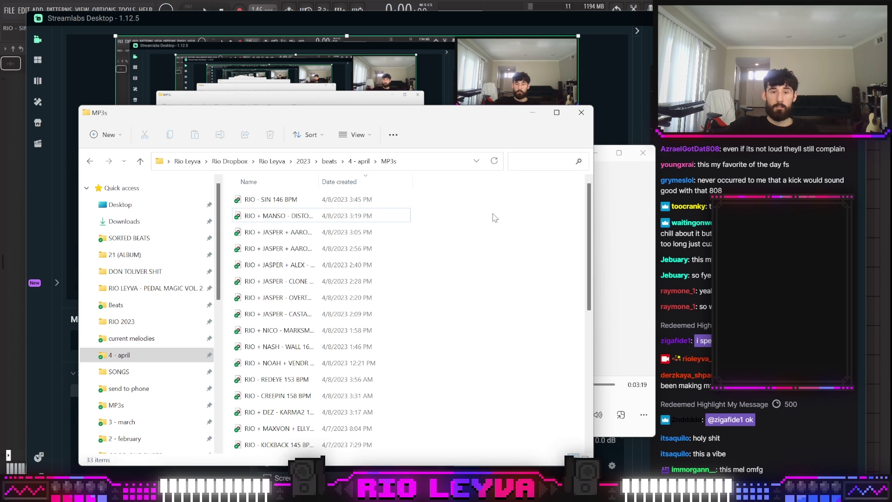
pyautogui.click(384, 205)
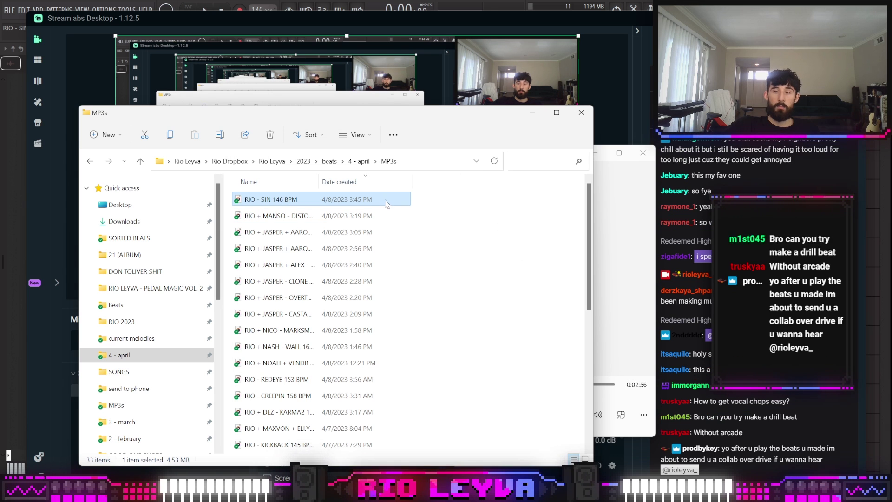
pyautogui.doubleClick(386, 200)
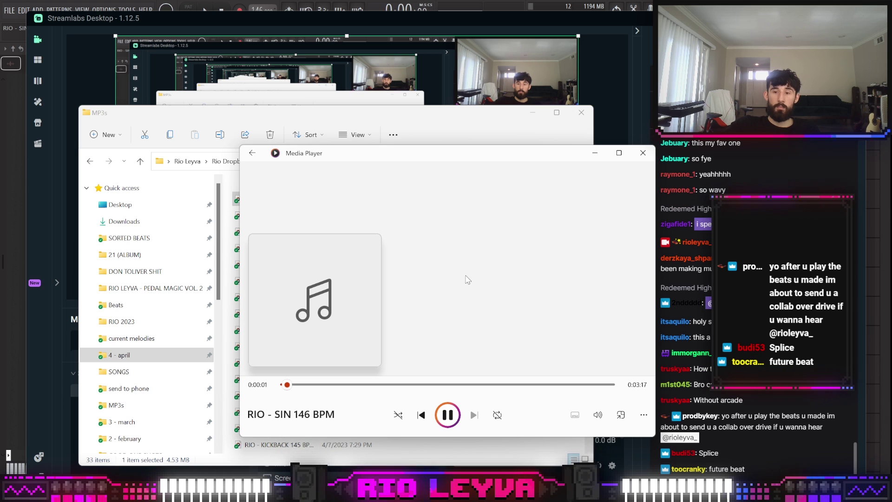